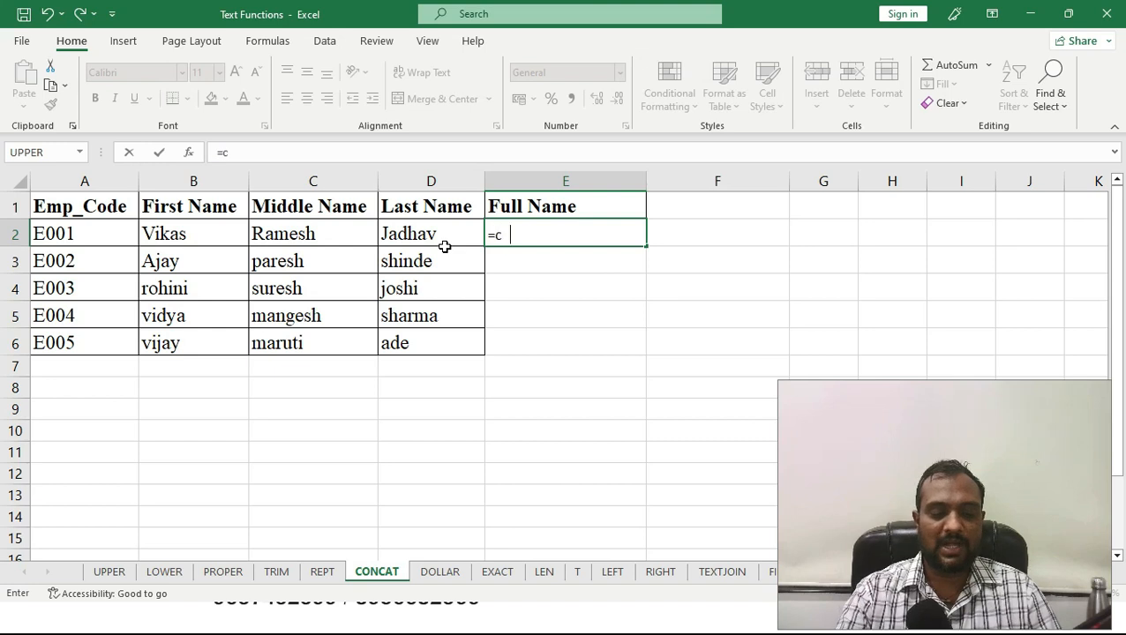
# - Enter the formula =CONCAT(B2:D2) in E2 to join the first, middle and last names
pyautogui.write('at')
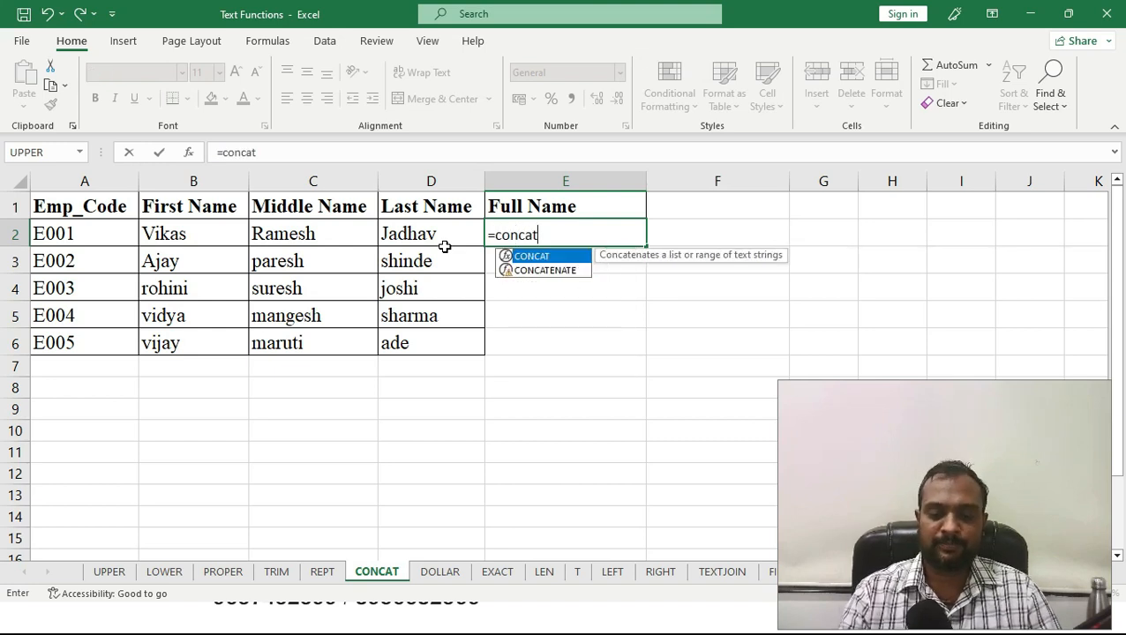
pyautogui.write('(')
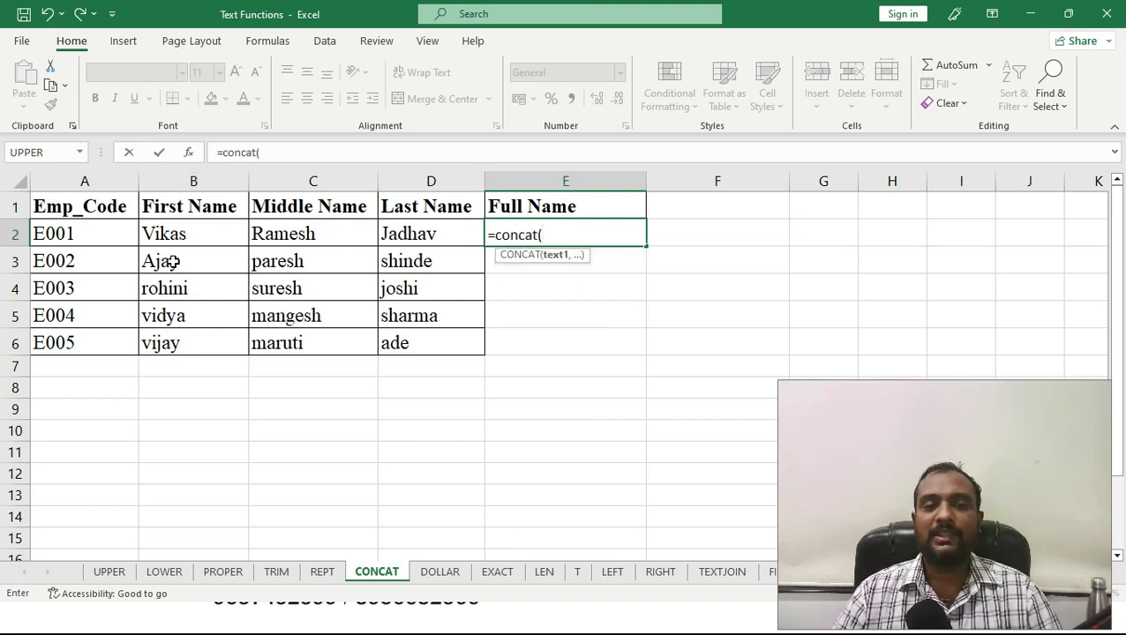
pyautogui.moveTo(184, 231); pyautogui.dragTo(427, 234)
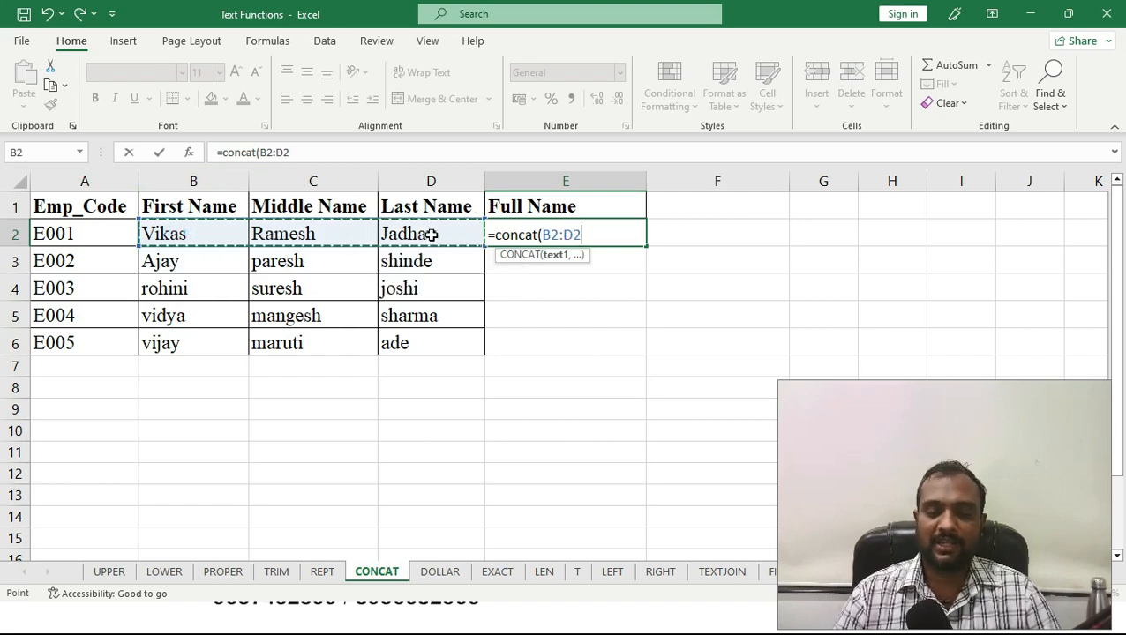
pyautogui.write(')')
pyautogui.press('Return')
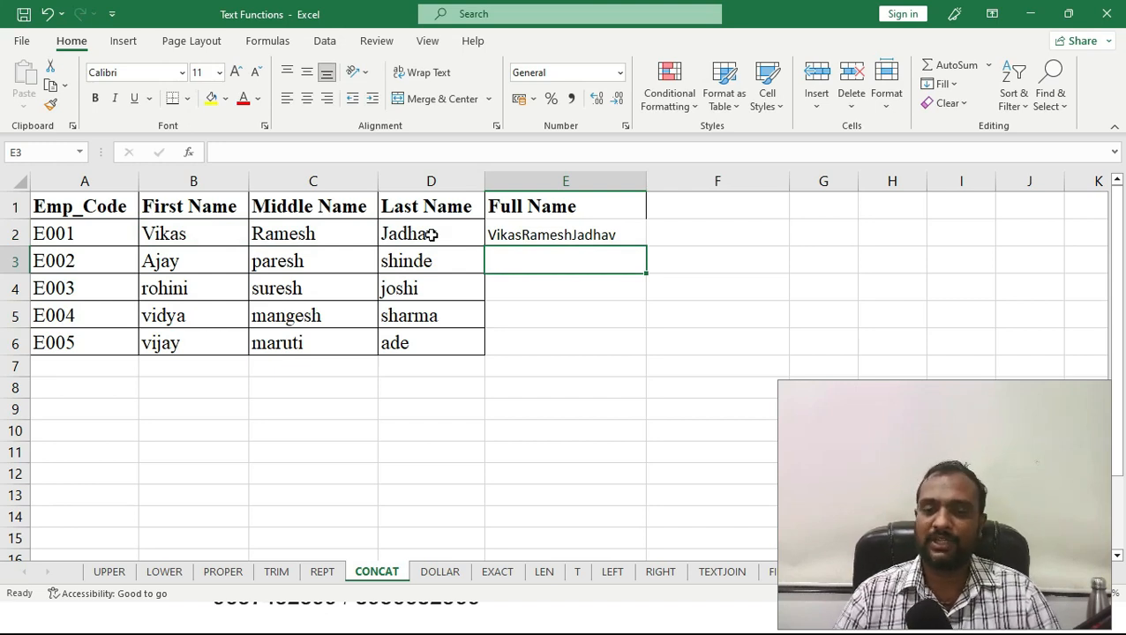
# - Fill the Full Name formula from E2 down to E6 and clear the copies in E3:E6
pyautogui.click(628, 234)
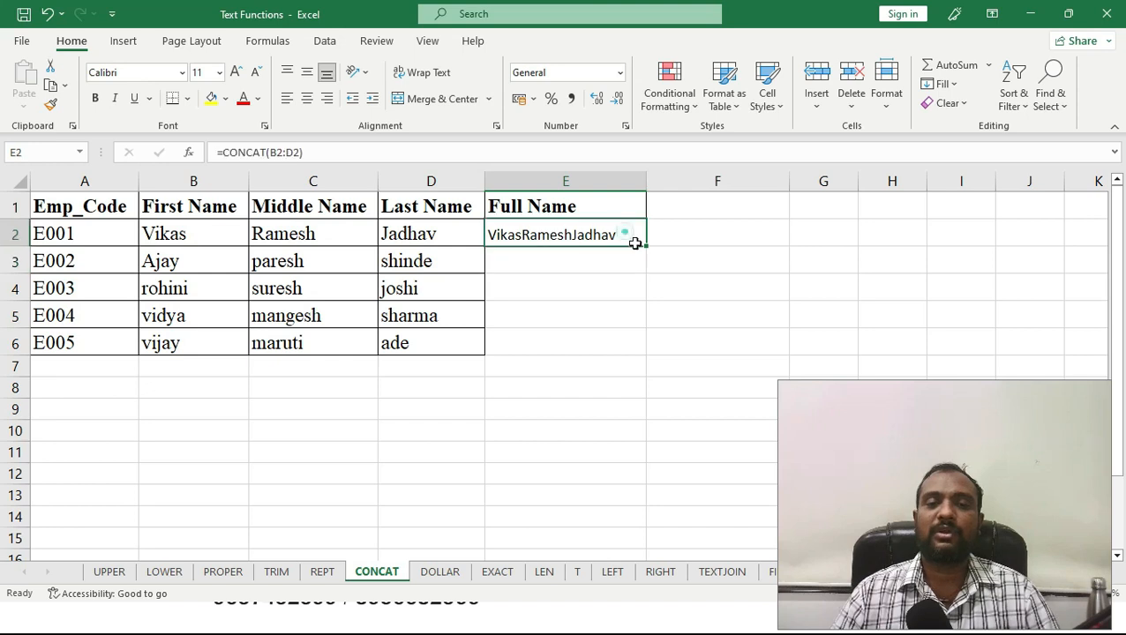
pyautogui.doubleClick(645, 246)
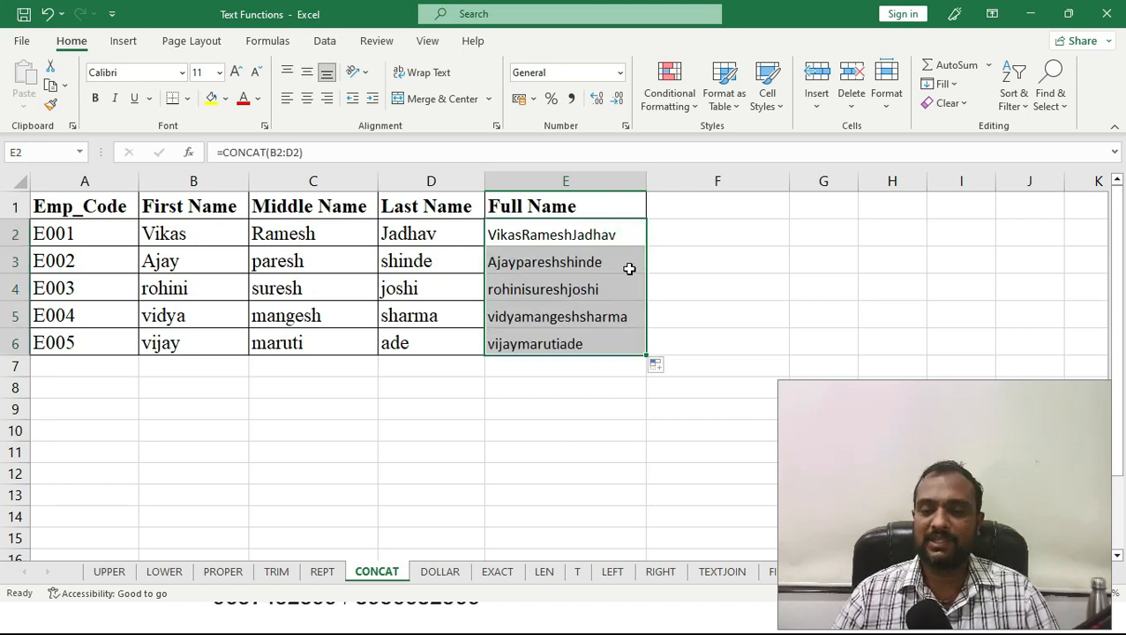
pyautogui.moveTo(578, 262); pyautogui.dragTo(575, 347)
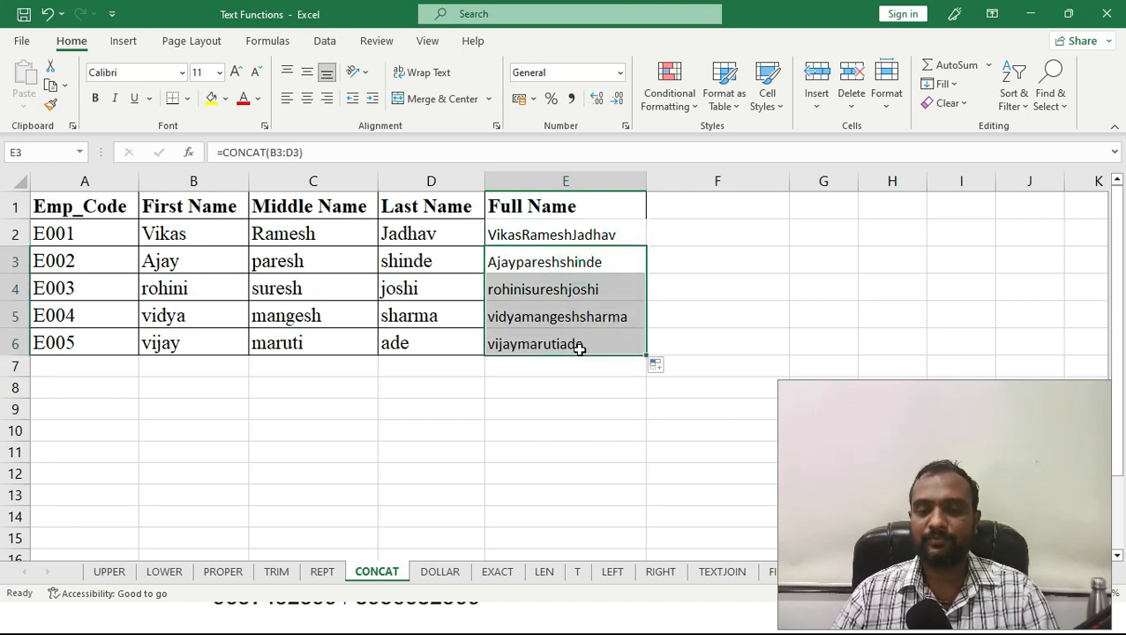
pyautogui.press('Delete')
# - Enter =CONCAT(B2:D6) in C9 to join the whole block of names, and clear the cell again
pyautogui.click(330, 404)
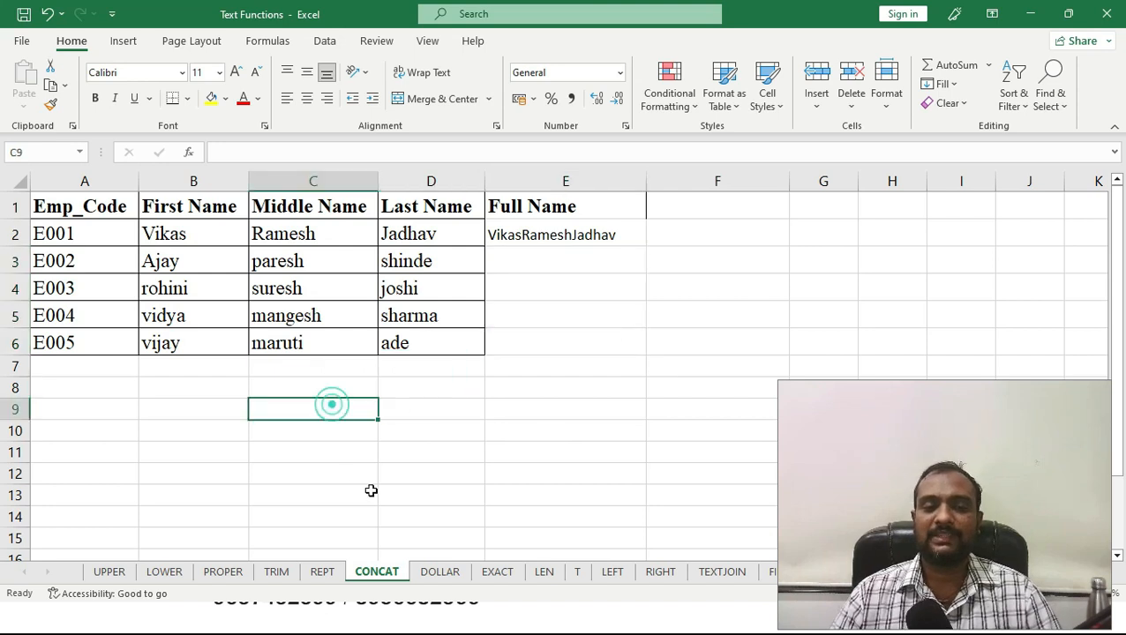
pyautogui.write('=concat')
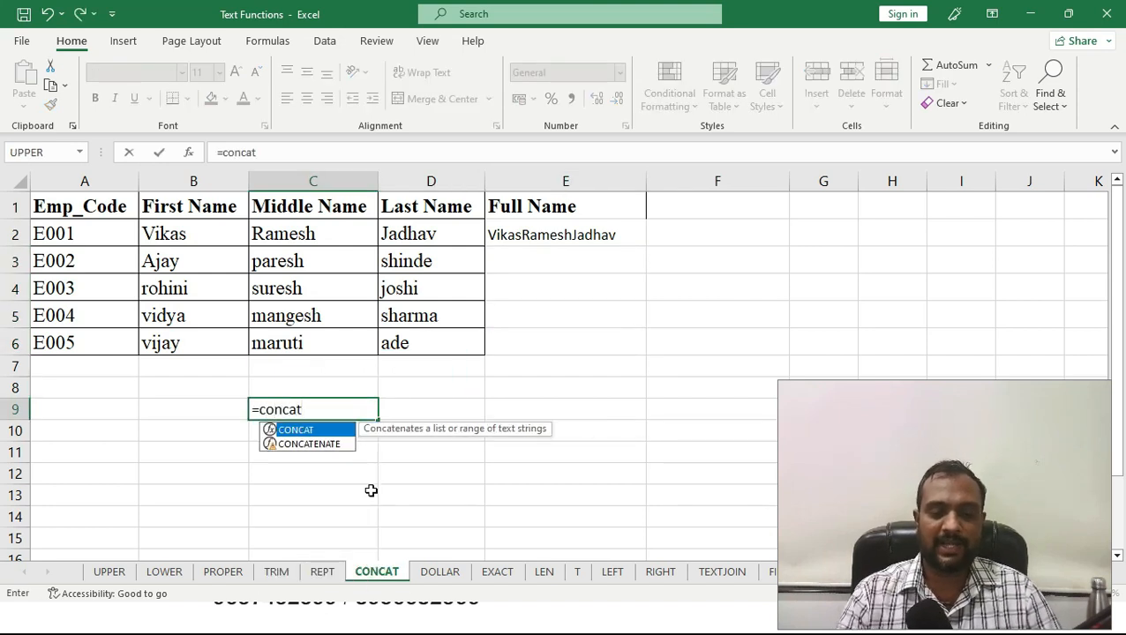
pyautogui.press('Up')
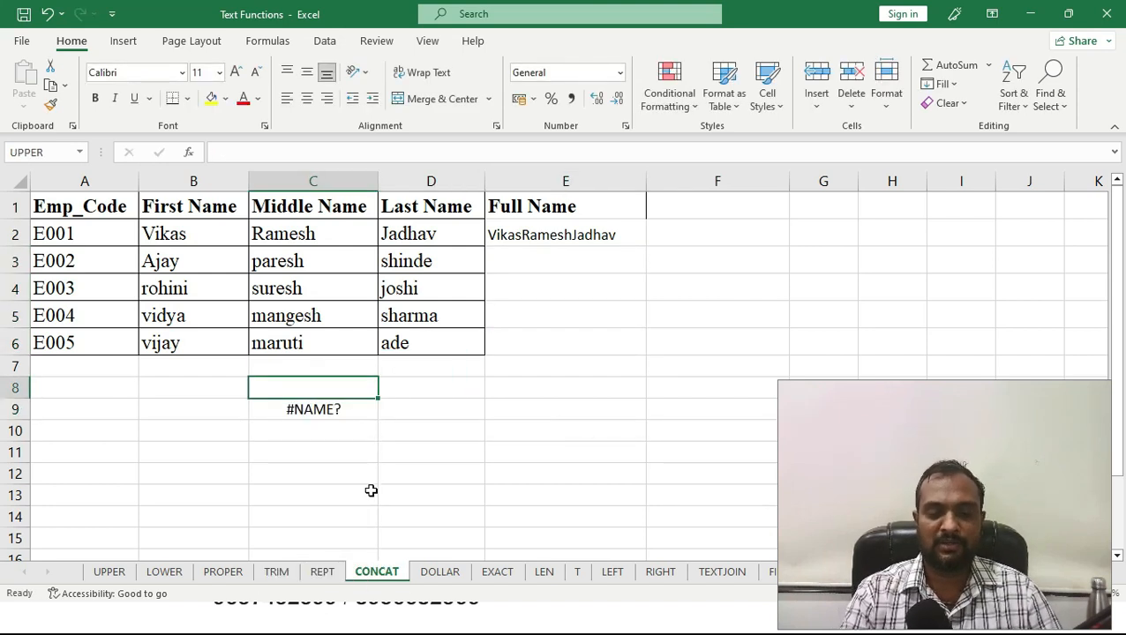
pyautogui.press('Down')
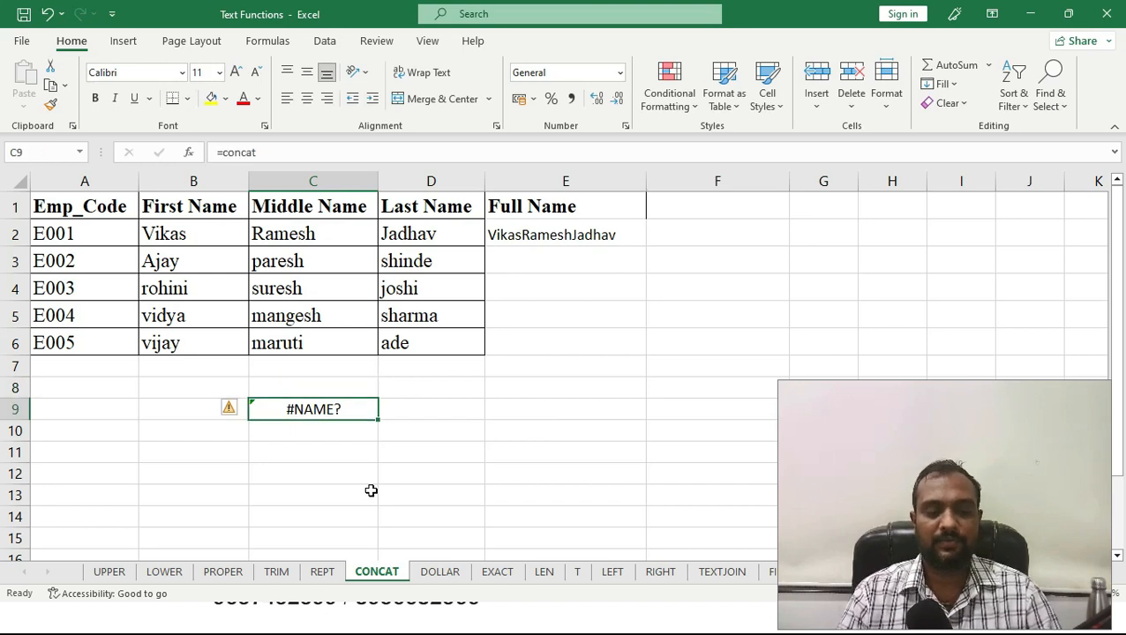
pyautogui.press('F2')
pyautogui.write('(')
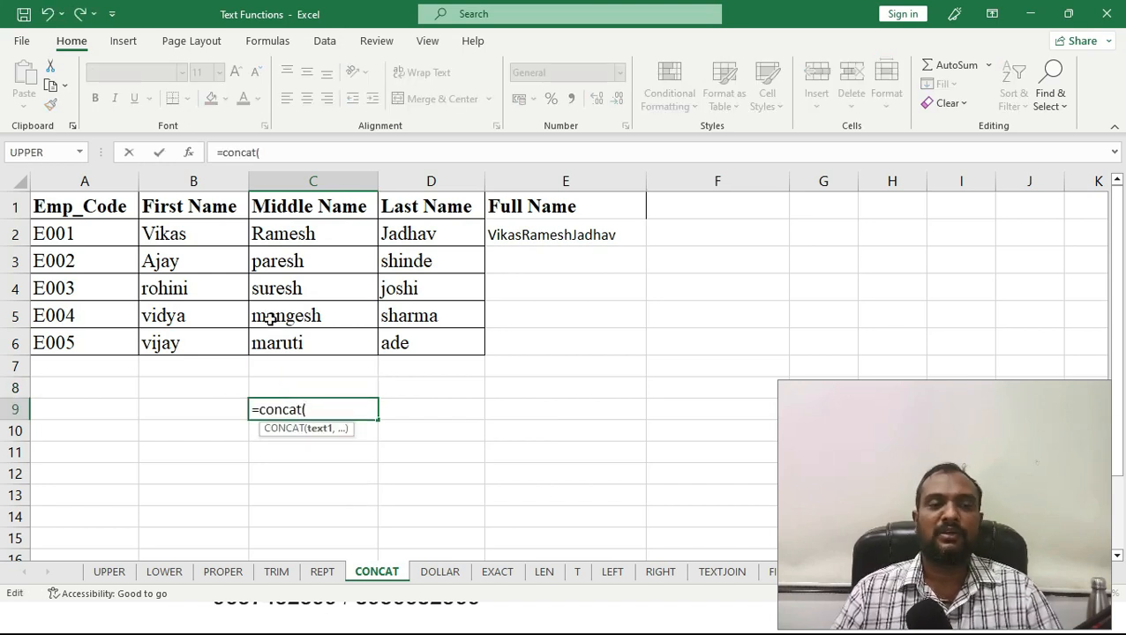
pyautogui.moveTo(157, 230); pyautogui.dragTo(424, 344)
pyautogui.write(')')
pyautogui.press('Return')
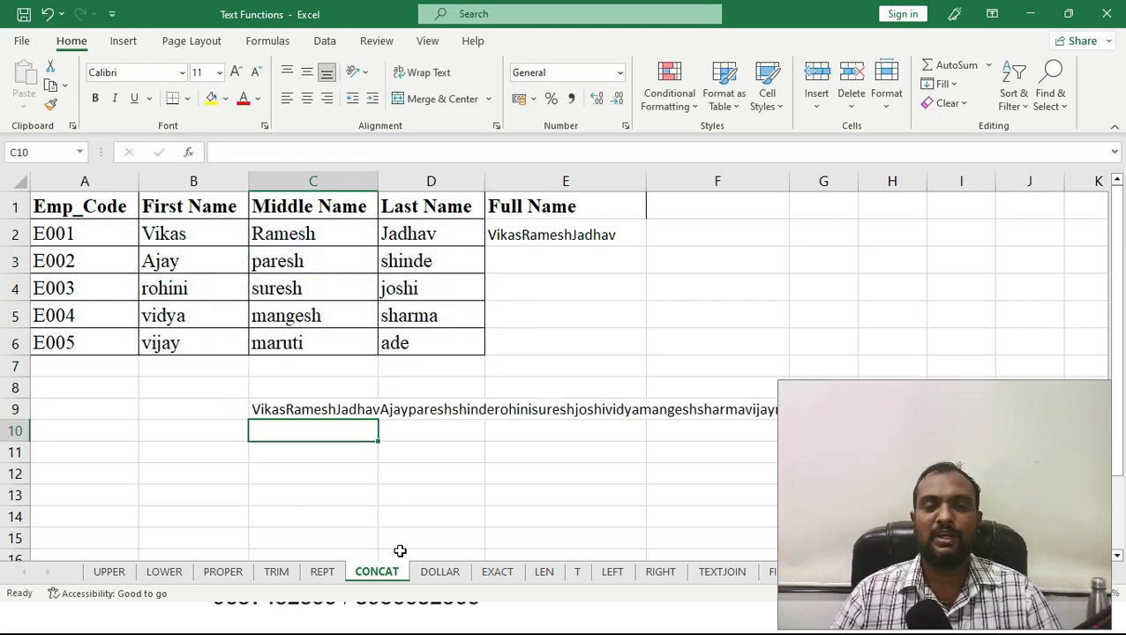
pyautogui.click(302, 405)
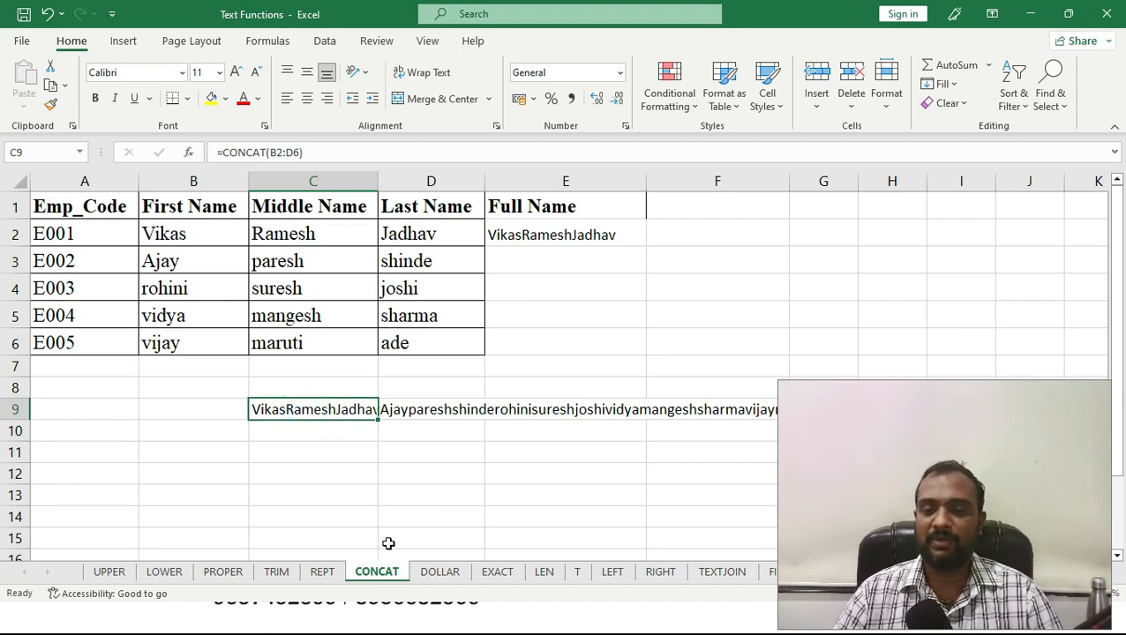
pyautogui.press('Delete')
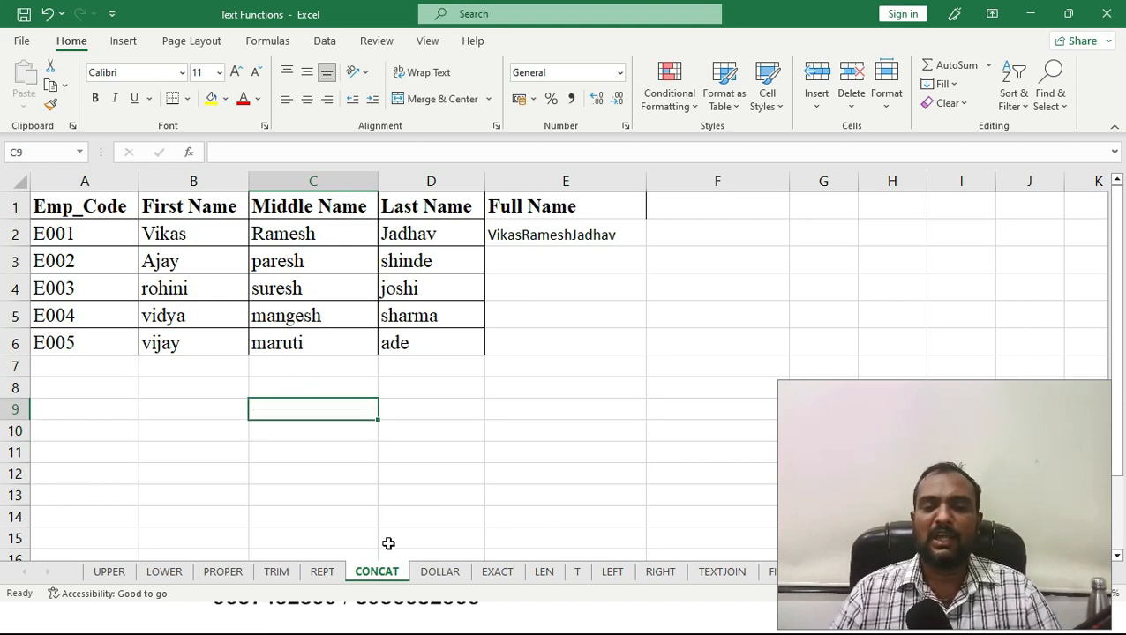
# - Examine the range argument of the CONCAT formula in E2, leaving the formula as it is
pyautogui.click(528, 234)
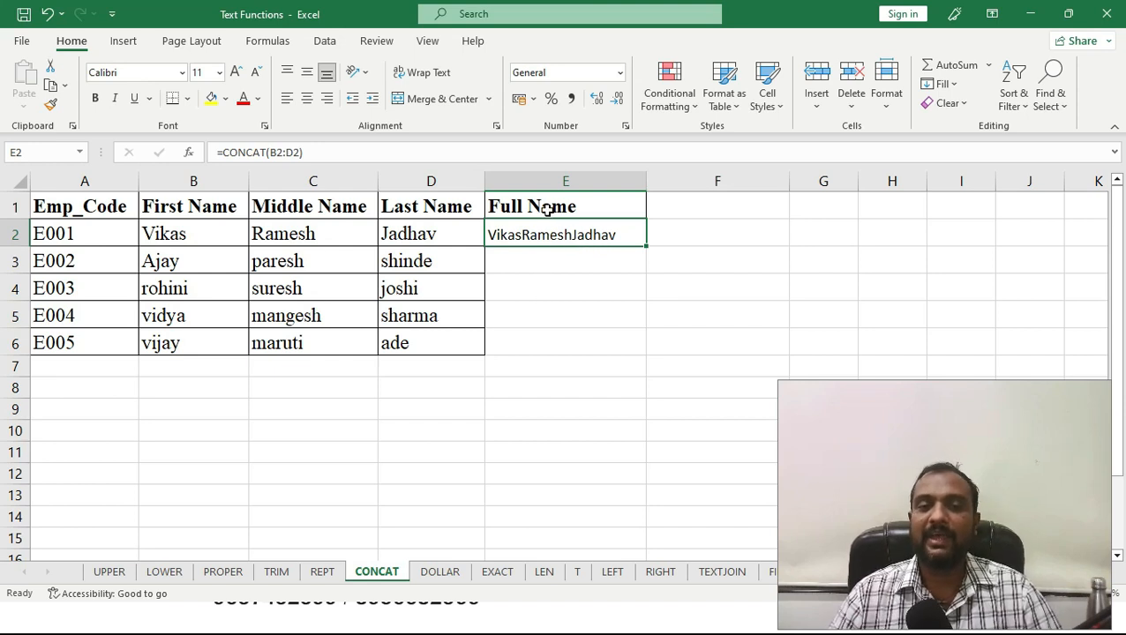
pyautogui.doubleClick(547, 235)
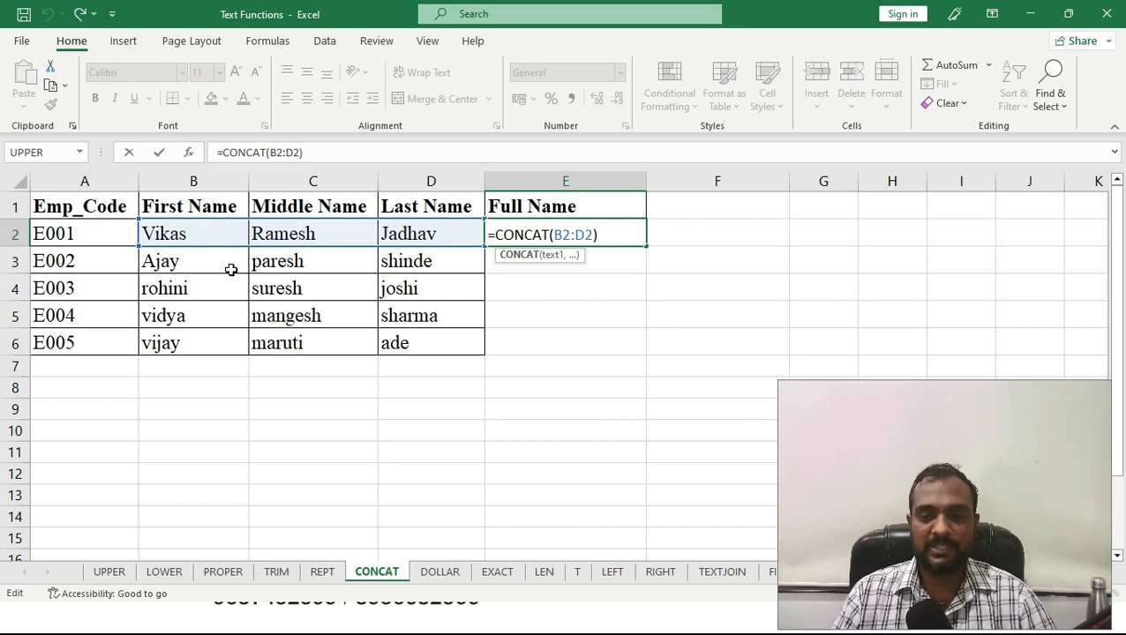
pyautogui.click(569, 234)
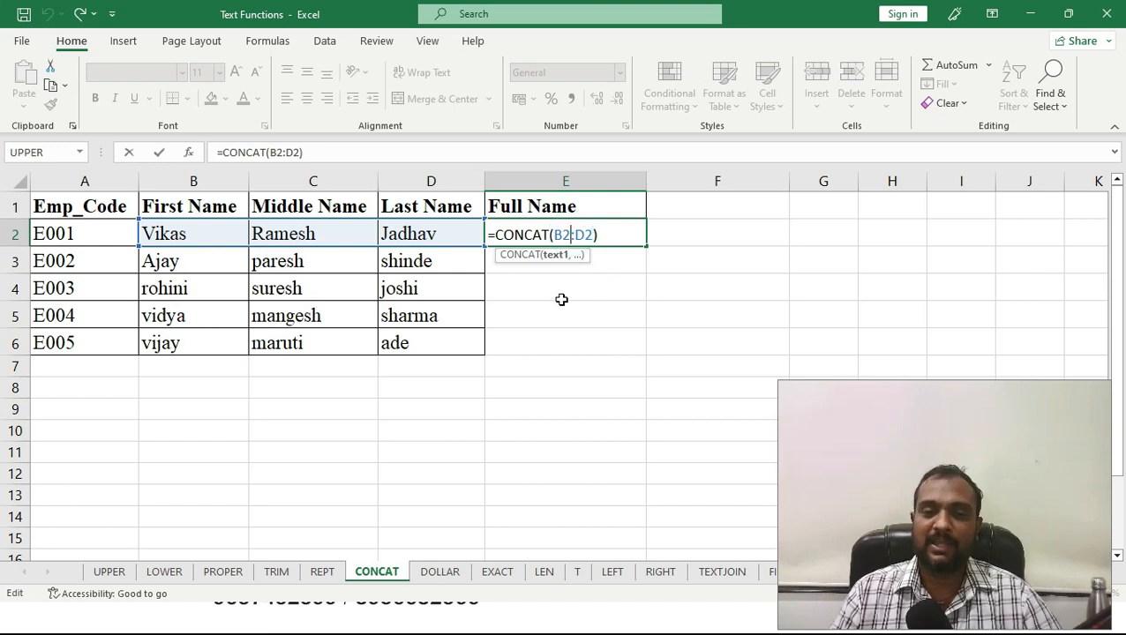
pyautogui.moveTo(554, 234); pyautogui.dragTo(585, 251)
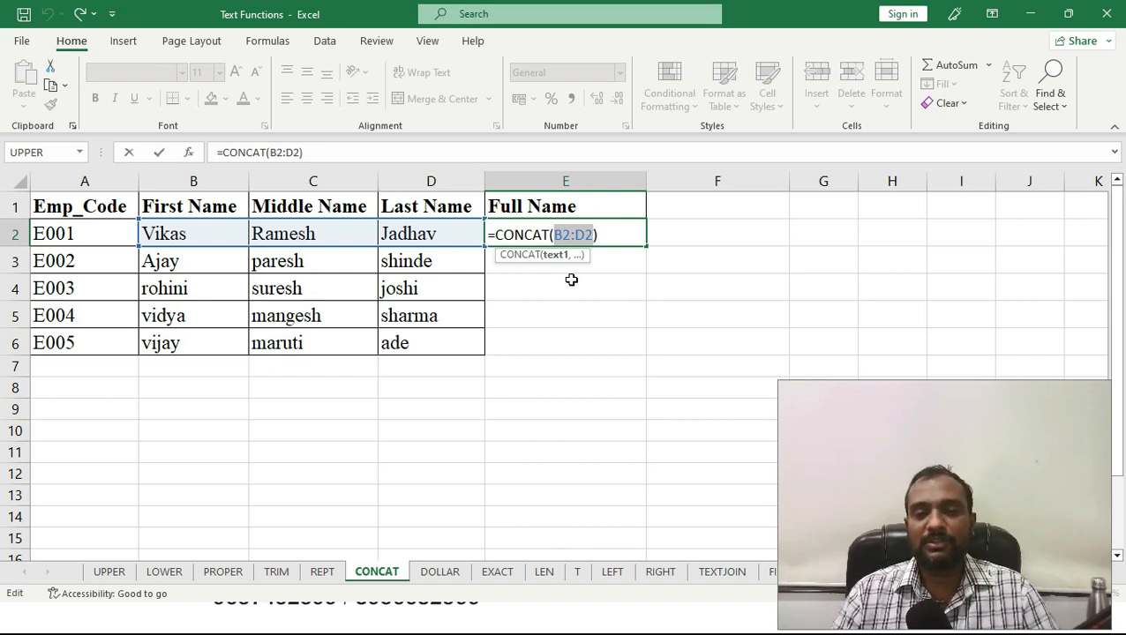
pyautogui.hotkey('ctrl', 'Return')
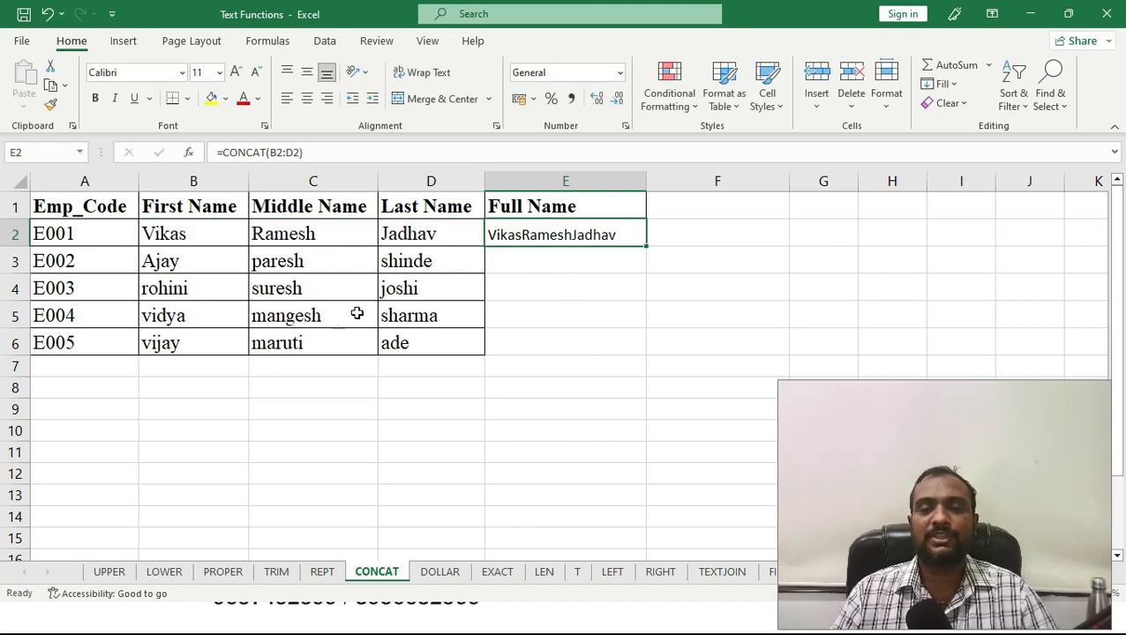
# - Enter the formula =CONCAT(B2,C2,D2) in F2, passing the three name cells as separate arguments
pyautogui.click(693, 239)
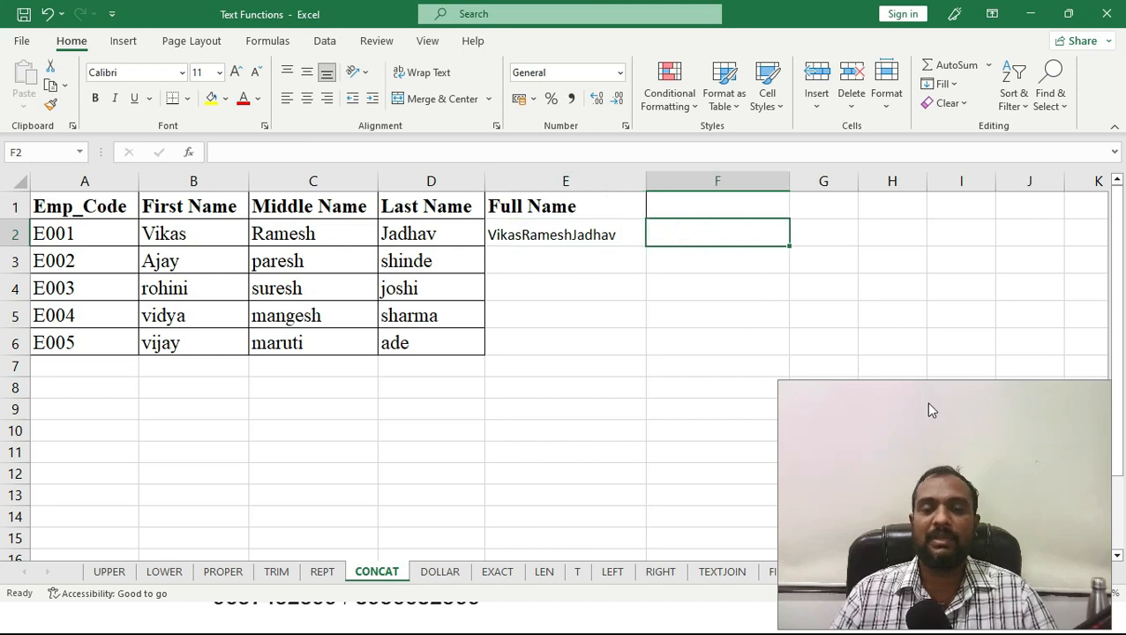
pyautogui.write('=c')
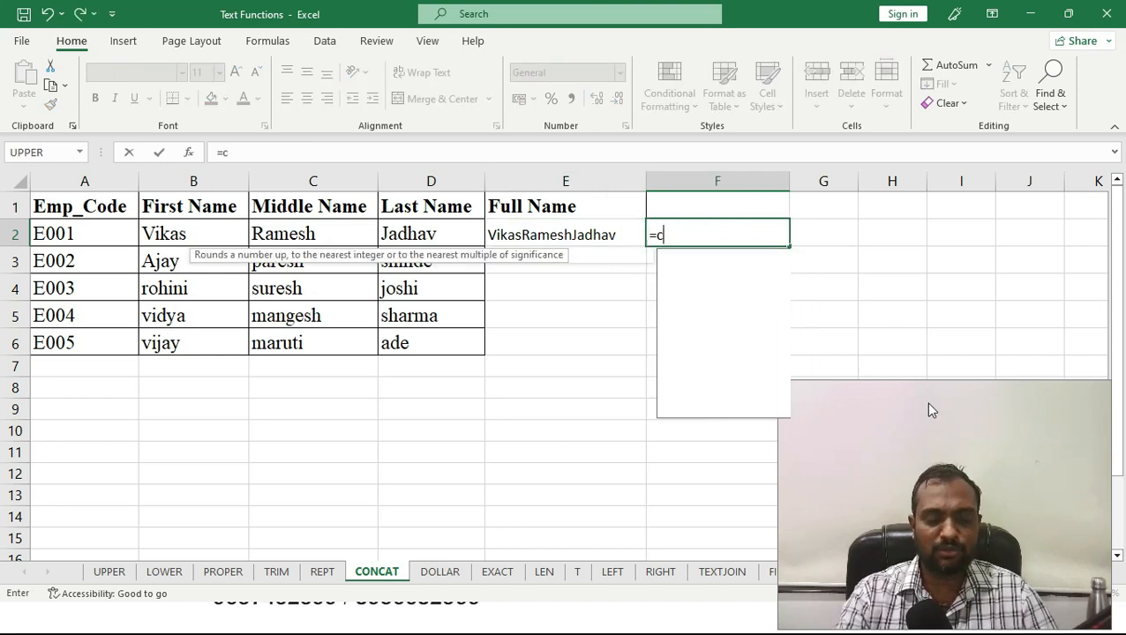
pyautogui.write('oncat(')
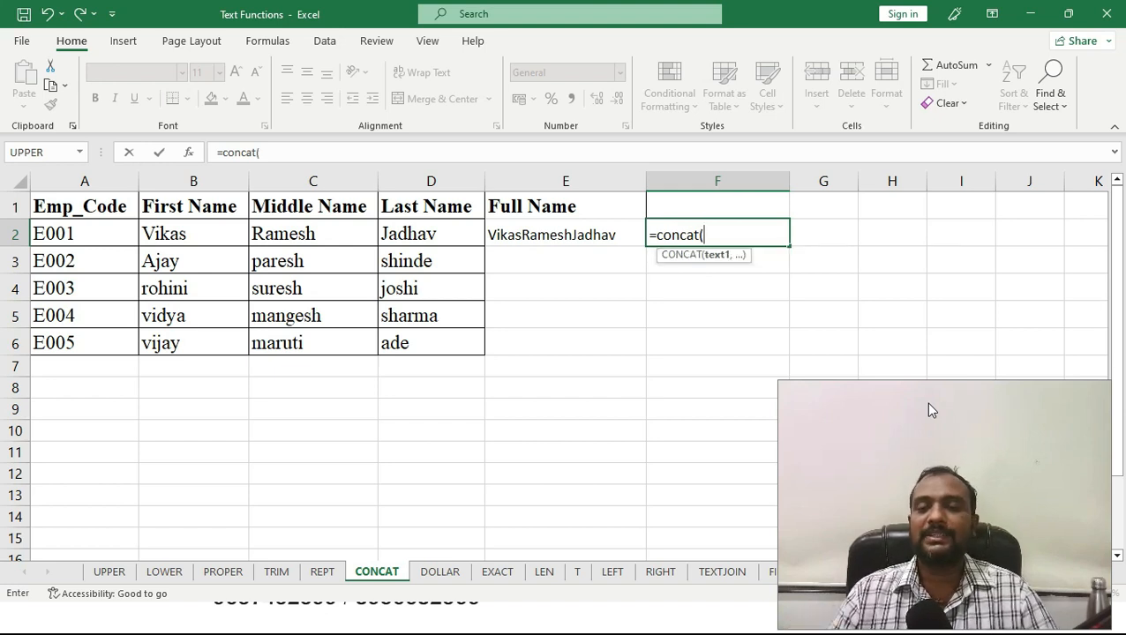
pyautogui.click(168, 232)
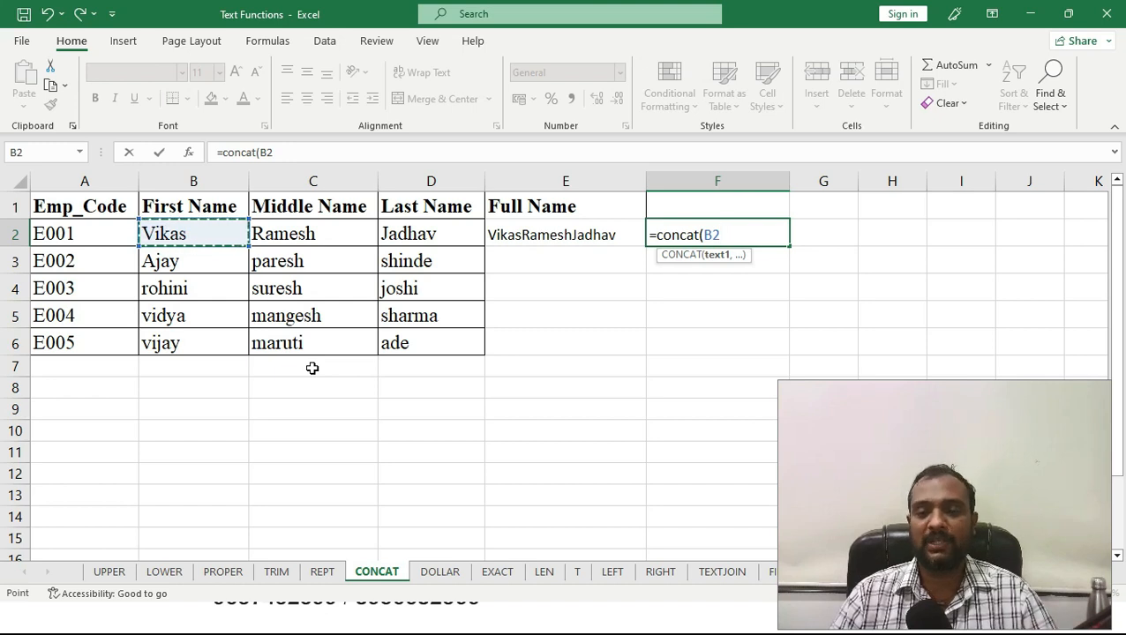
pyautogui.write(',')
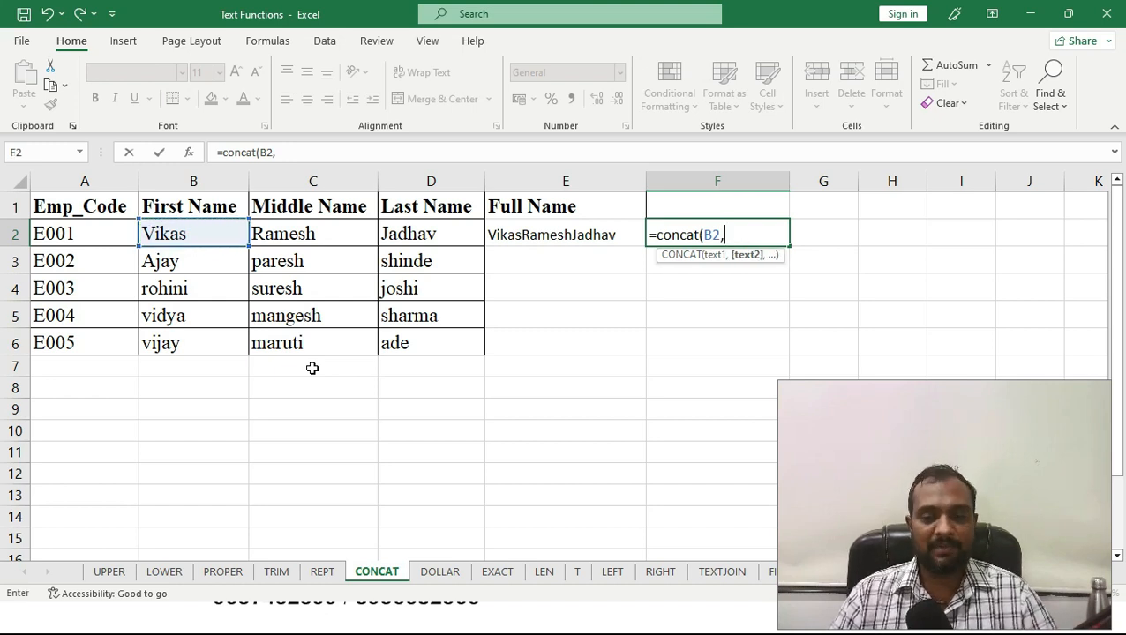
pyautogui.click(283, 234)
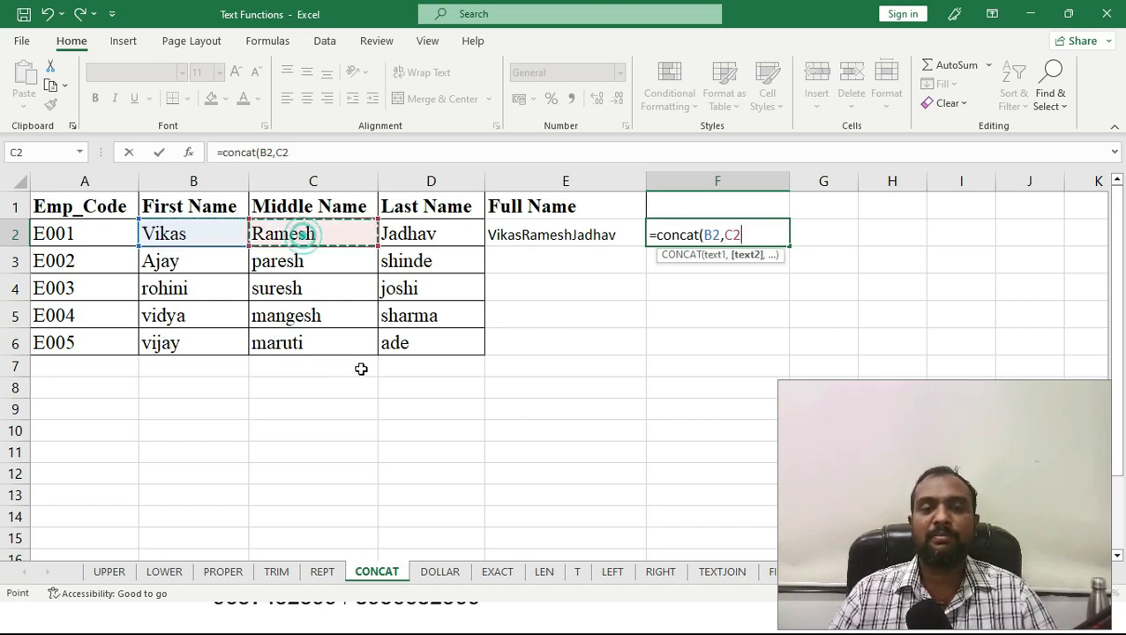
pyautogui.write(',')
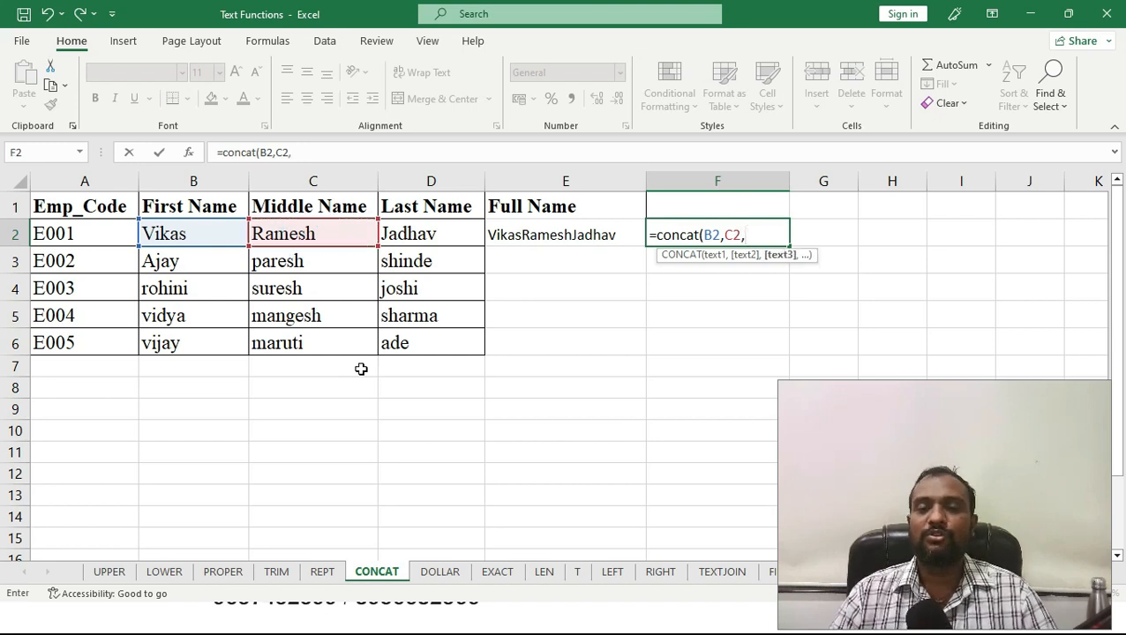
pyautogui.click(391, 238)
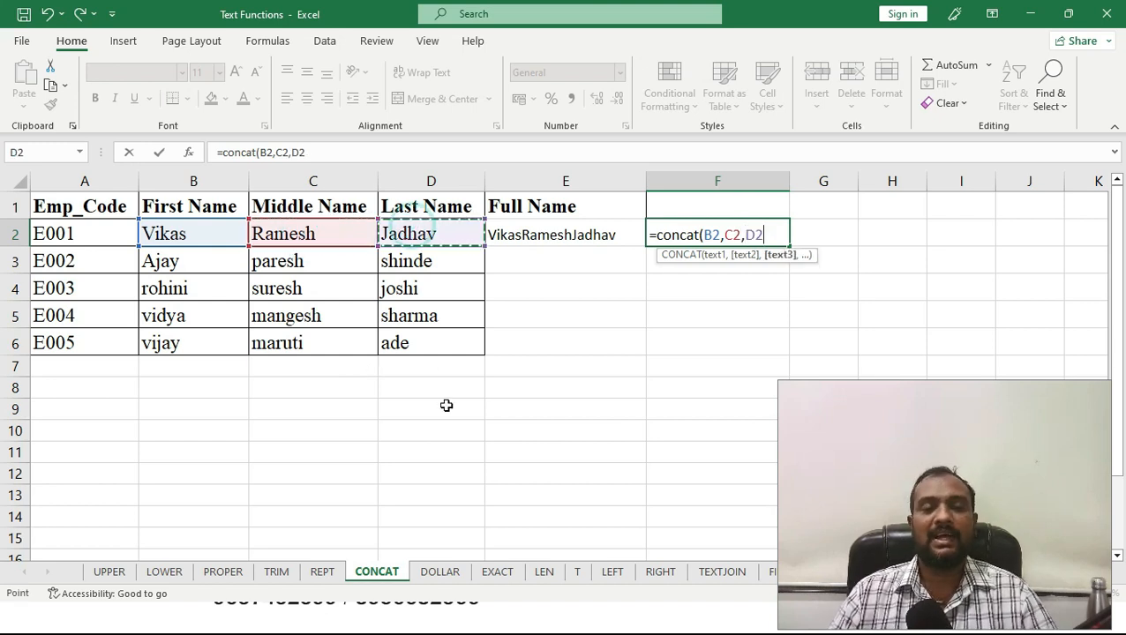
pyautogui.write(')')
pyautogui.hotkey('ctrl', 'Return')
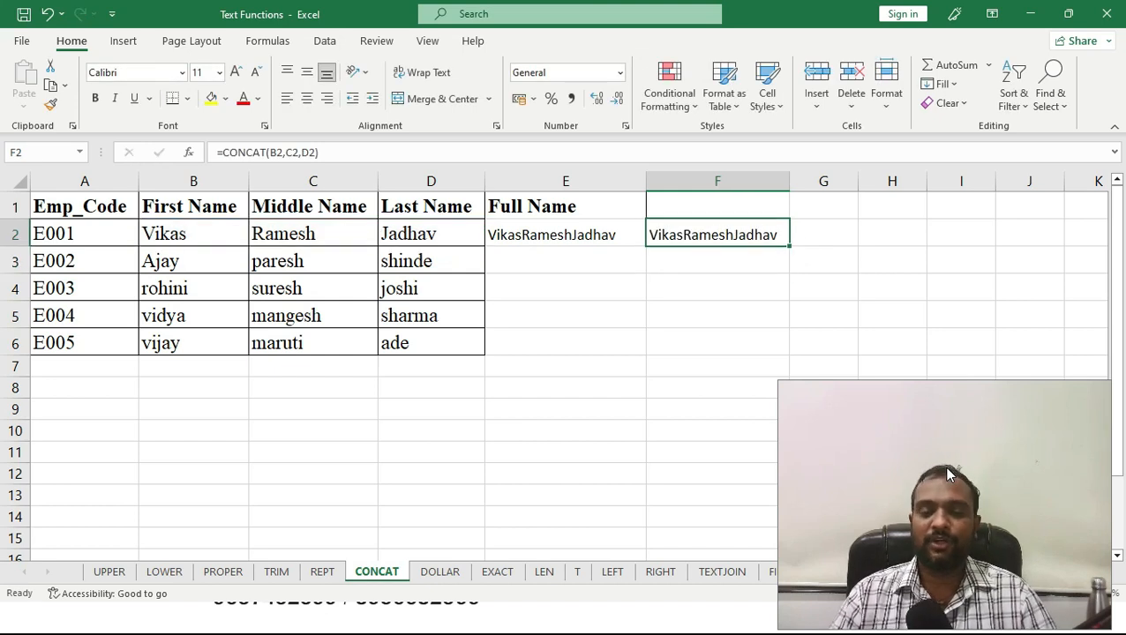
# - Compare the range argument of the CONCAT formula in E2 with the separate cell arguments in F2
pyautogui.click(529, 233)
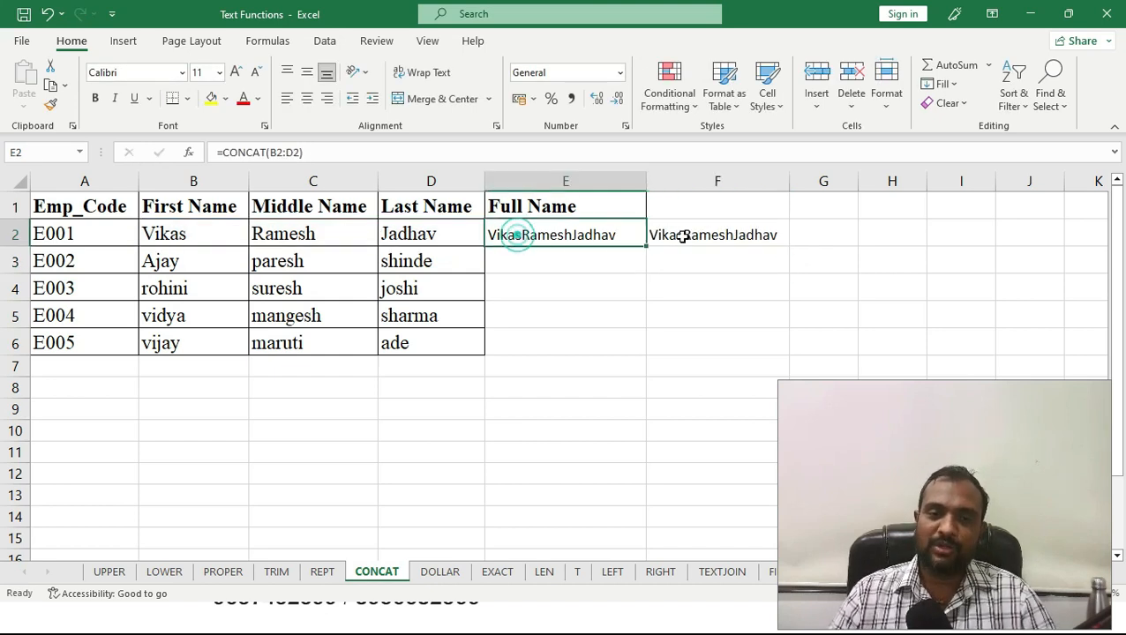
pyautogui.click(680, 234)
pyautogui.click(597, 232)
pyautogui.click(695, 237)
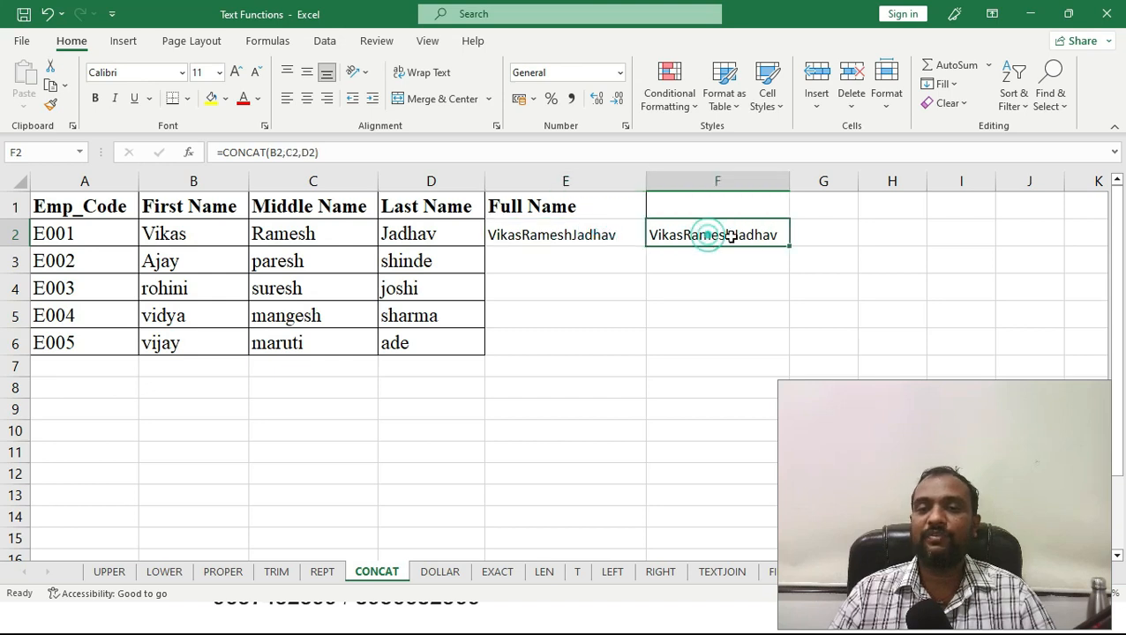
pyautogui.doubleClick(726, 234)
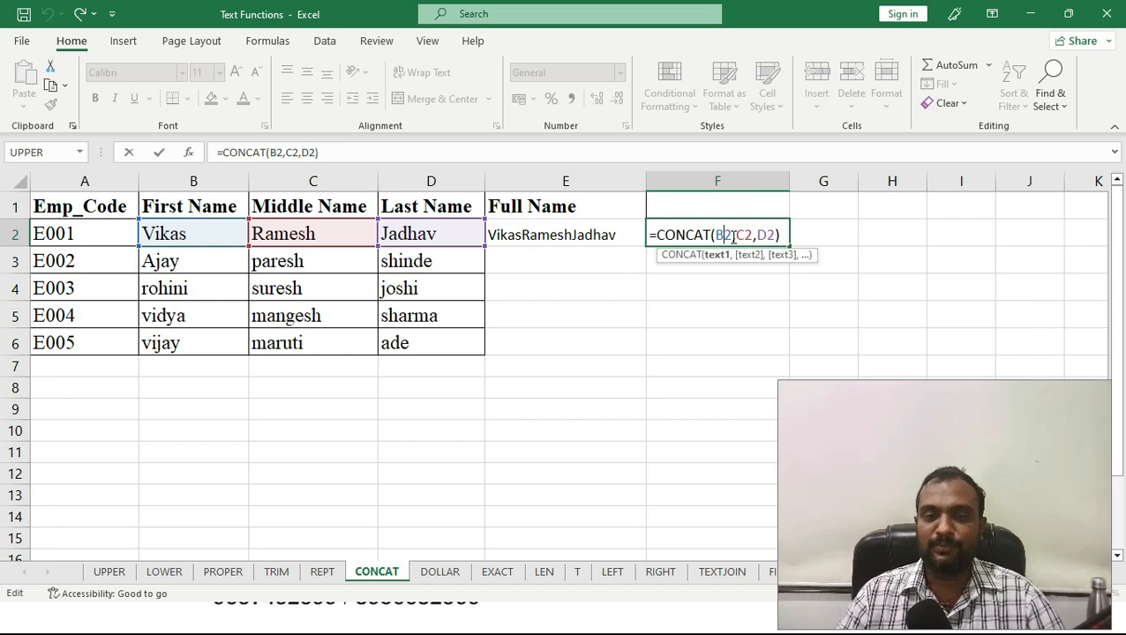
pyautogui.click(562, 236)
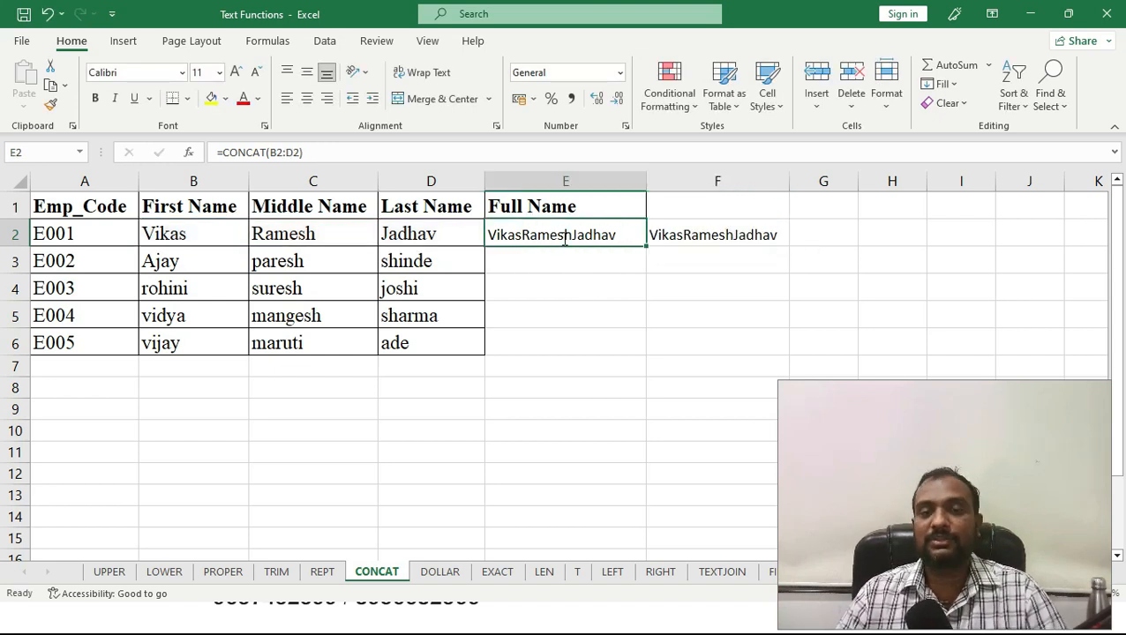
pyautogui.doubleClick(561, 235)
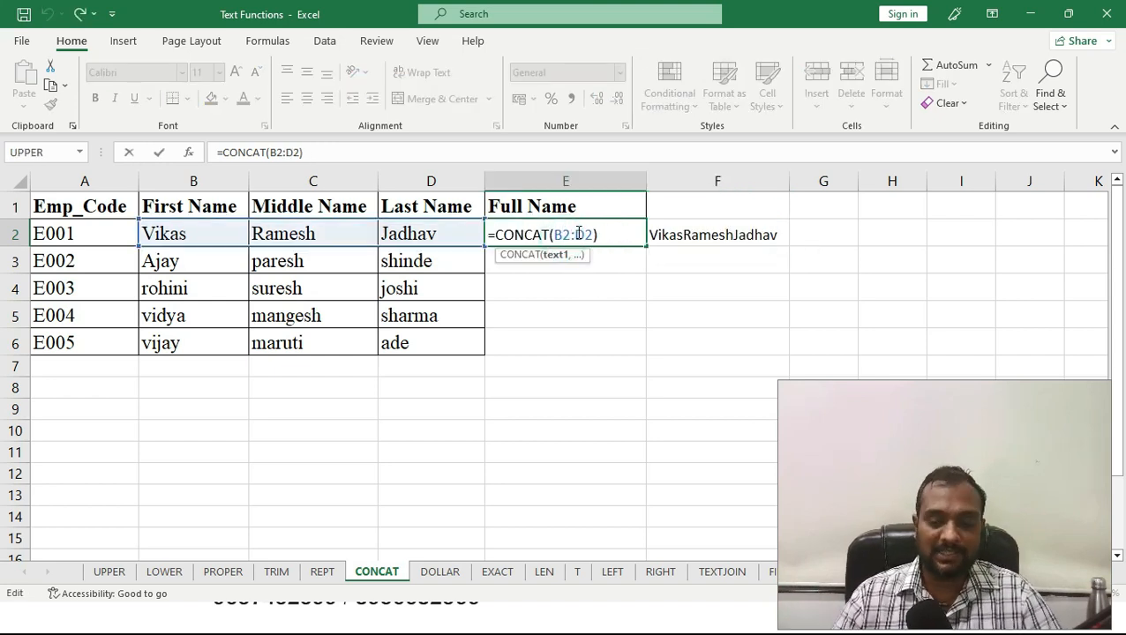
pyautogui.press('Return')
pyautogui.doubleClick(729, 235)
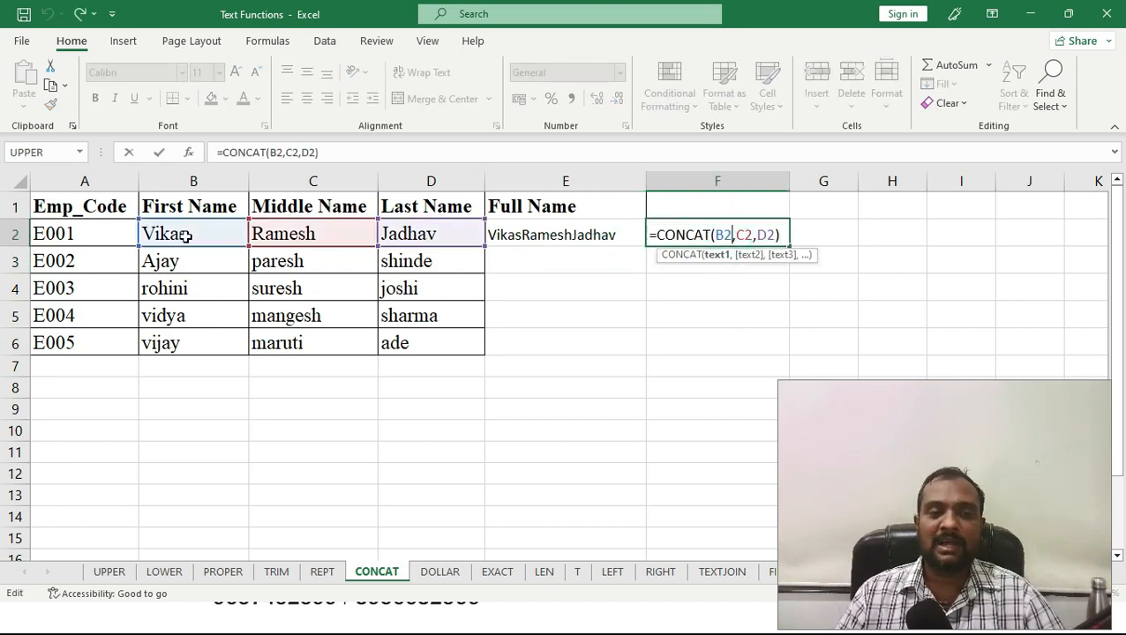
# - Add a space " " between the name arguments of the CONCAT formula in F2, making it =CONCAT(B2," ",C2," ",D2)
pyautogui.click(737, 234)
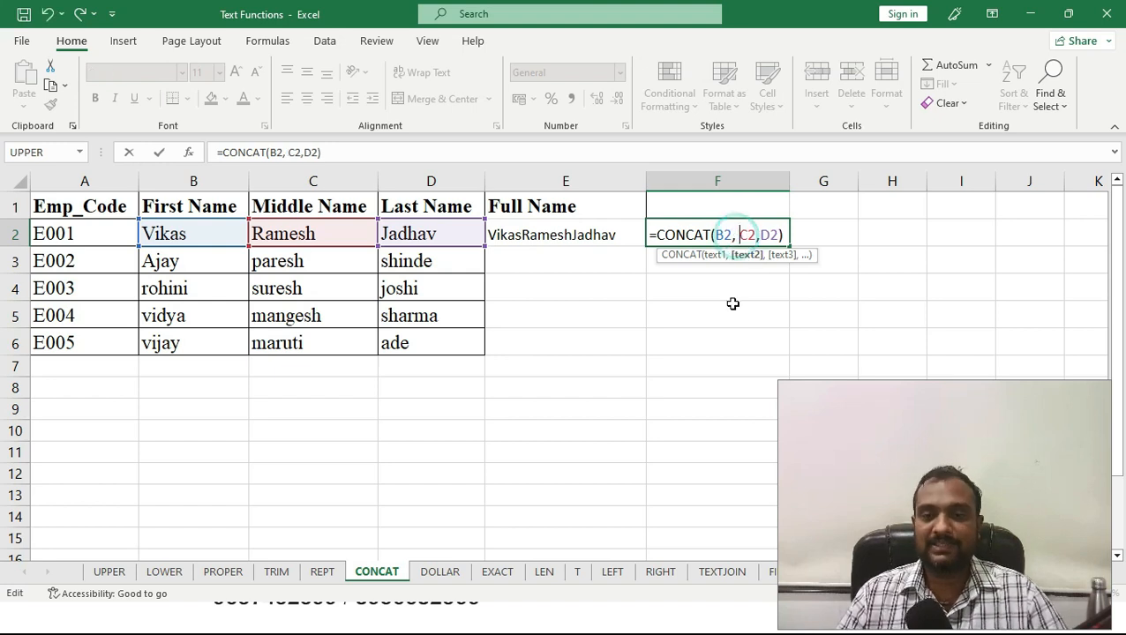
pyautogui.press('BackSpace')
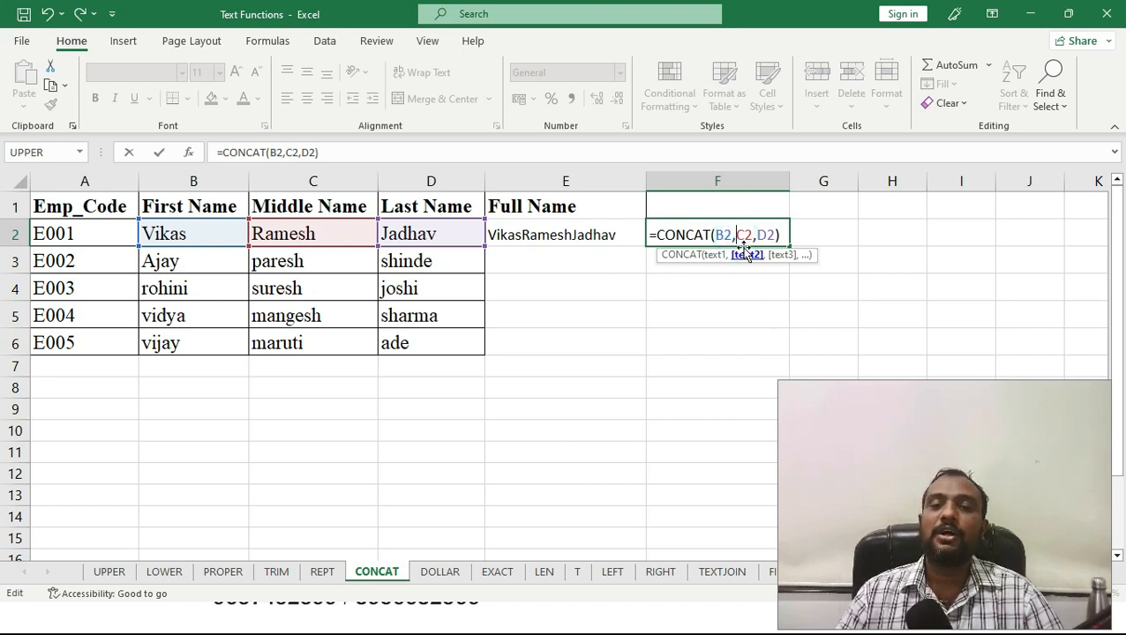
pyautogui.write('"')
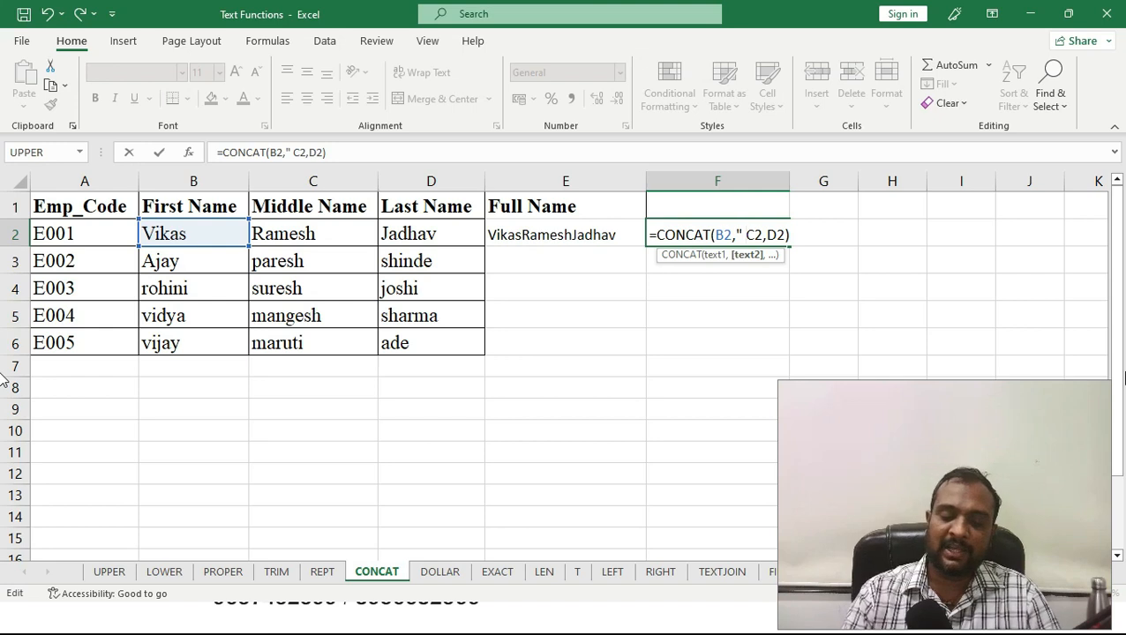
pyautogui.write(' "')
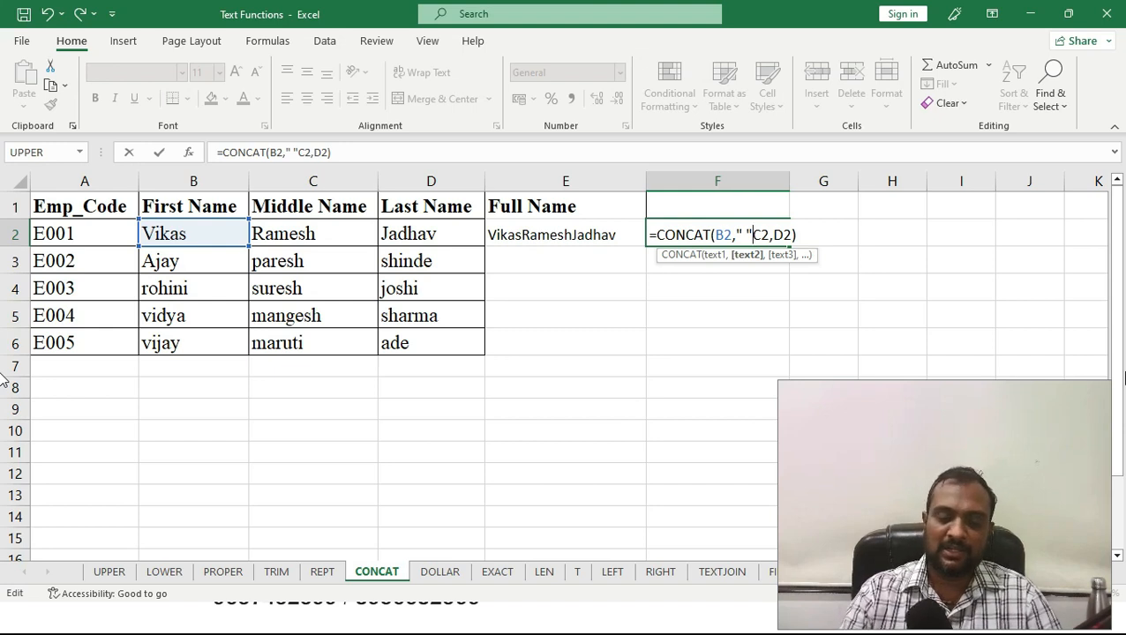
pyautogui.write(',')
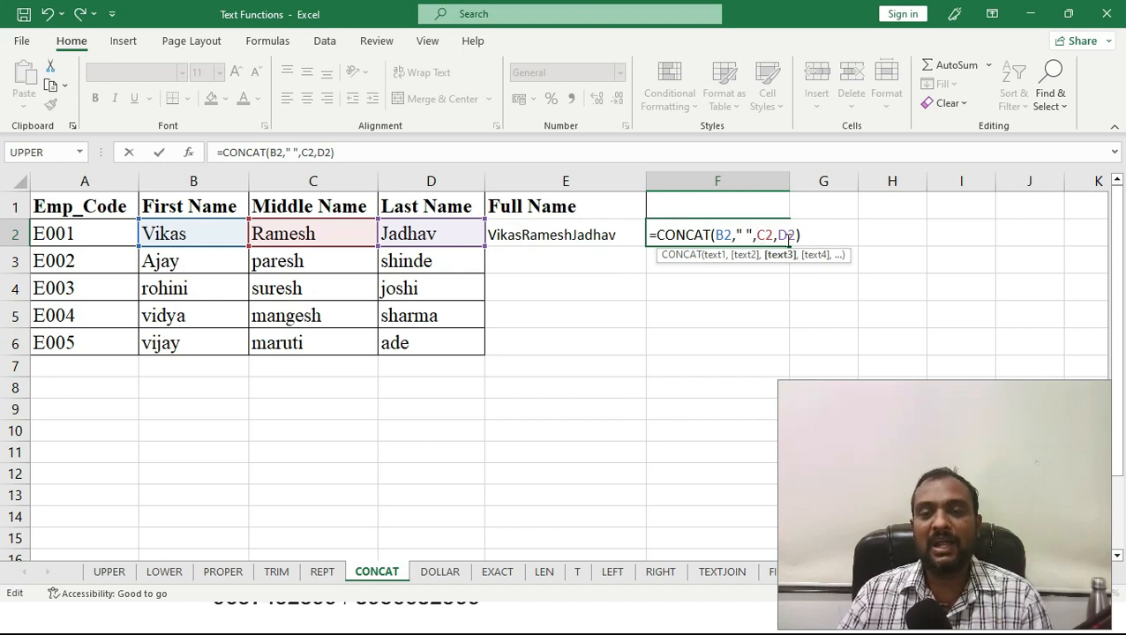
pyautogui.click(779, 234)
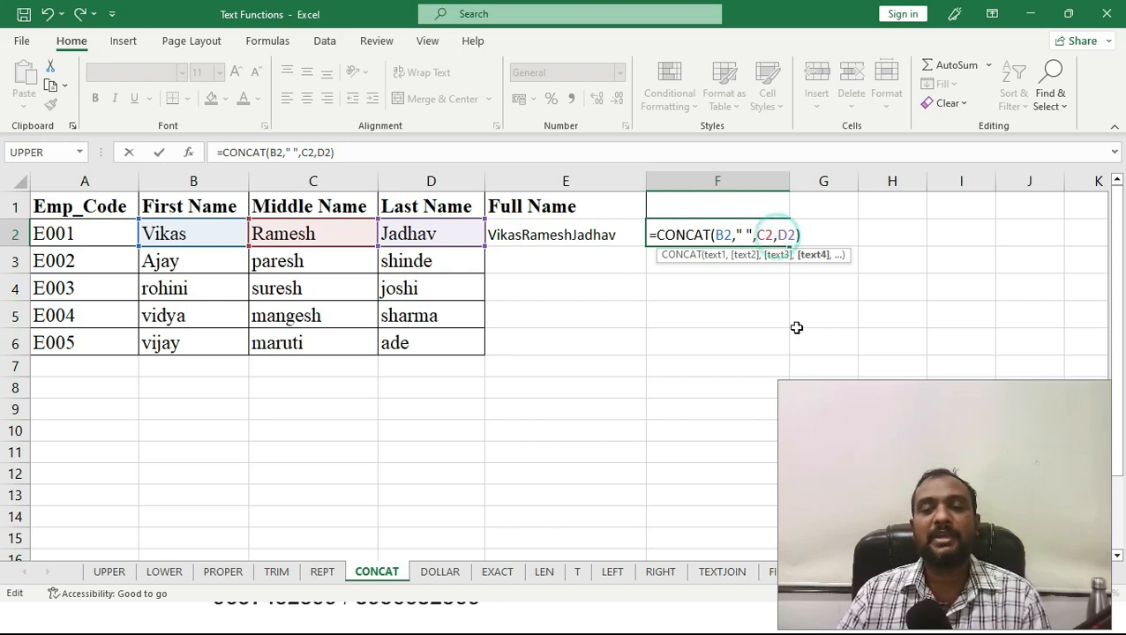
pyautogui.write('"')
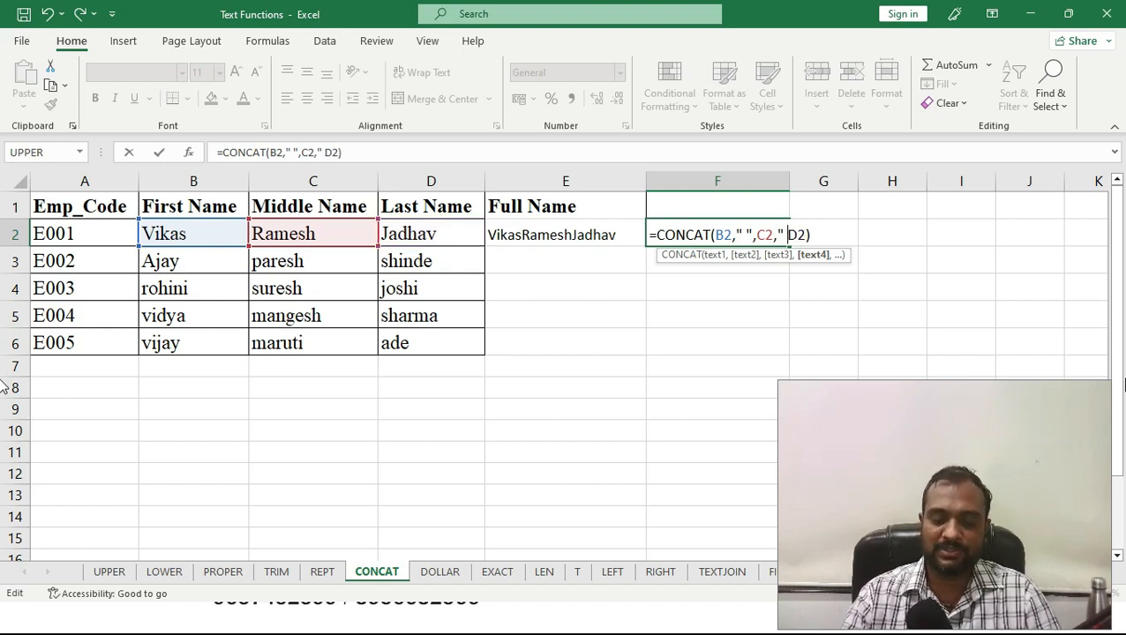
pyautogui.write(' "')
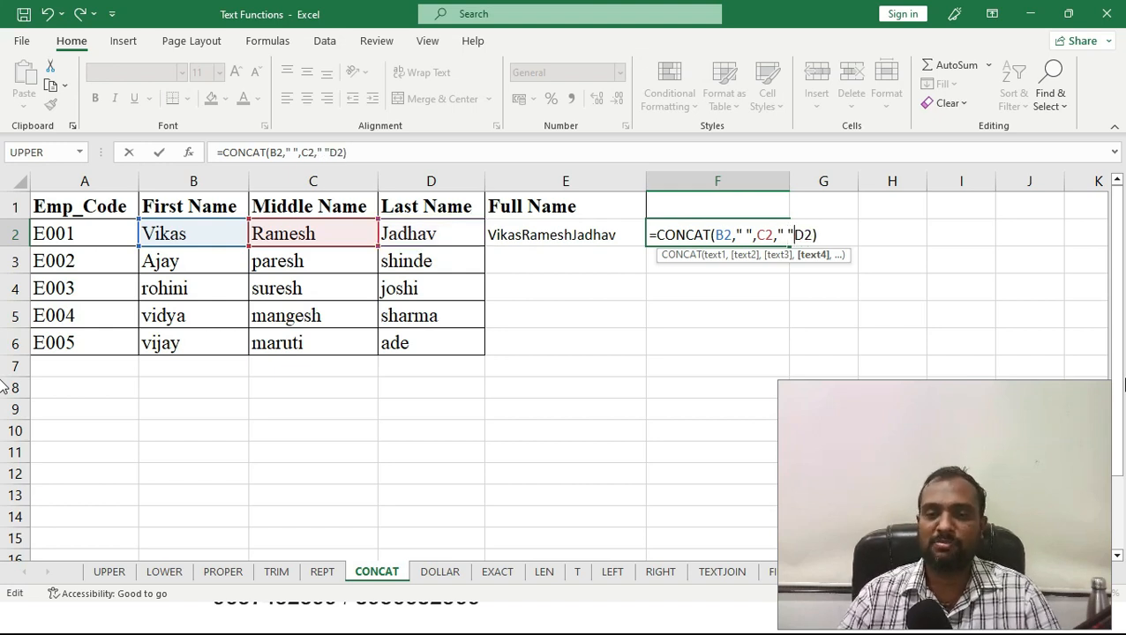
pyautogui.write(',')
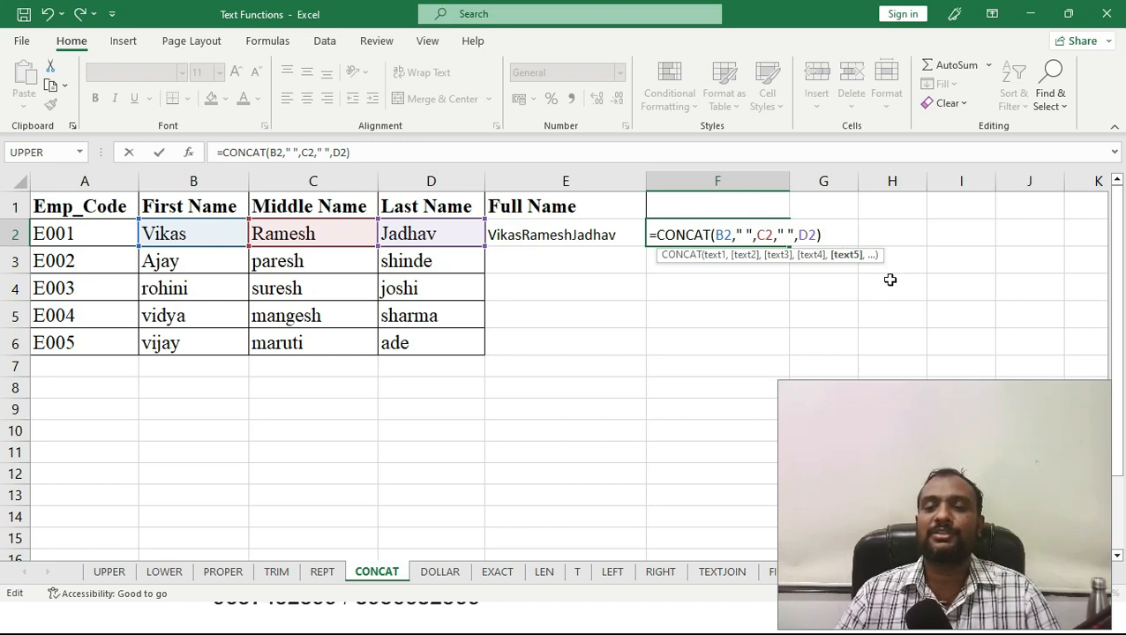
pyautogui.click(1115, 339)
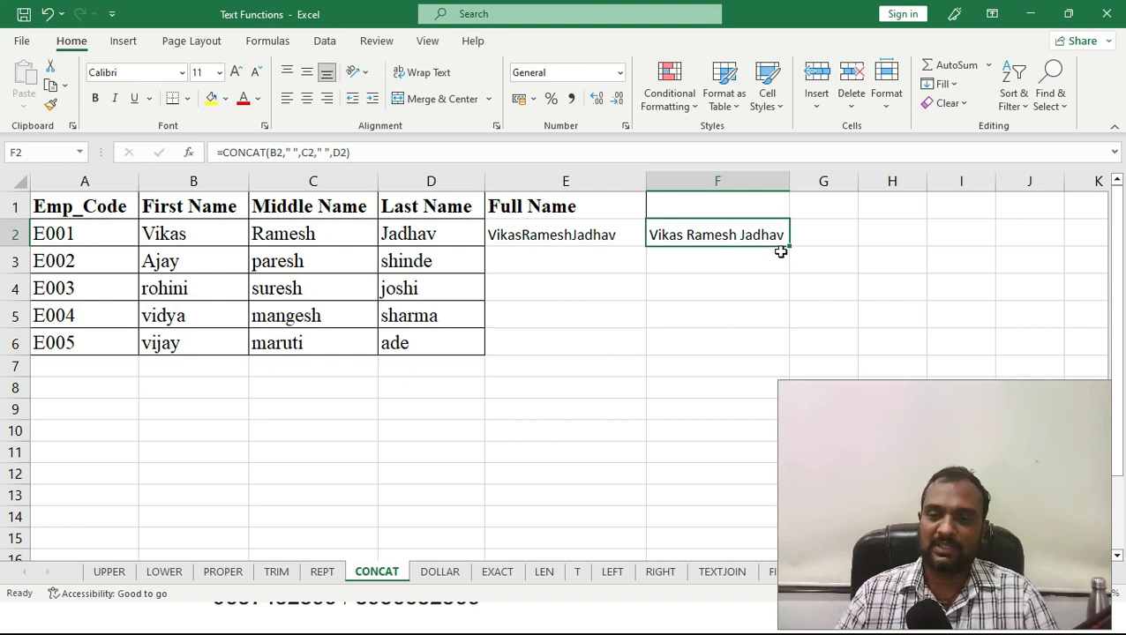
# - Replace both space separators in the F2 formula with commas, making it =CONCAT(B2,",",C2,",",D2)
pyautogui.doubleClick(684, 234)
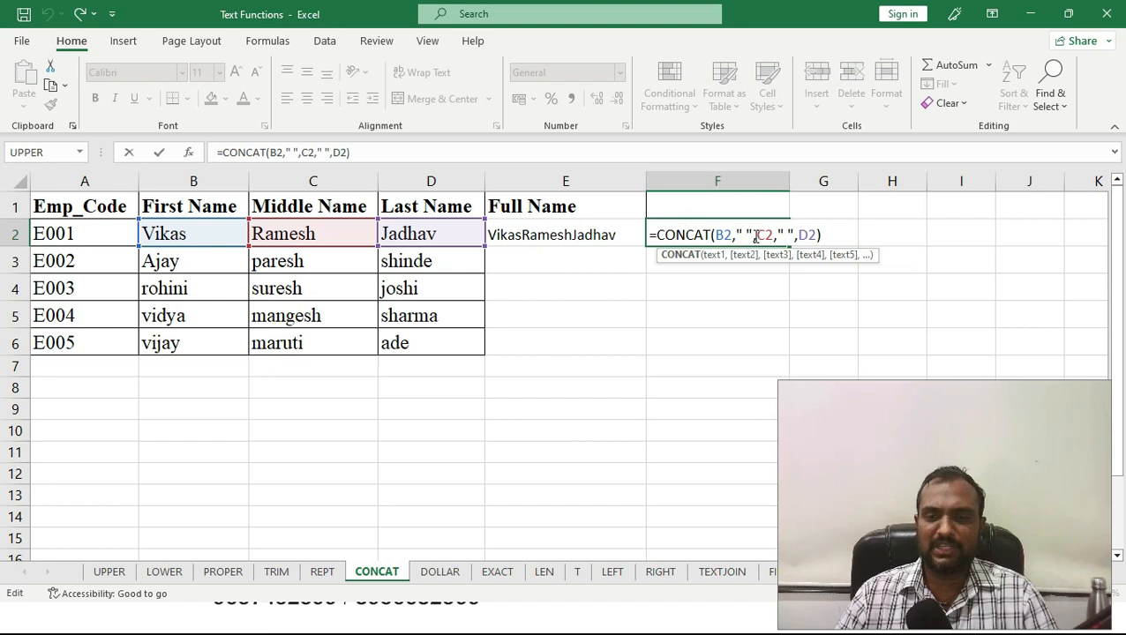
pyautogui.click(747, 235)
pyautogui.press('BackSpace')
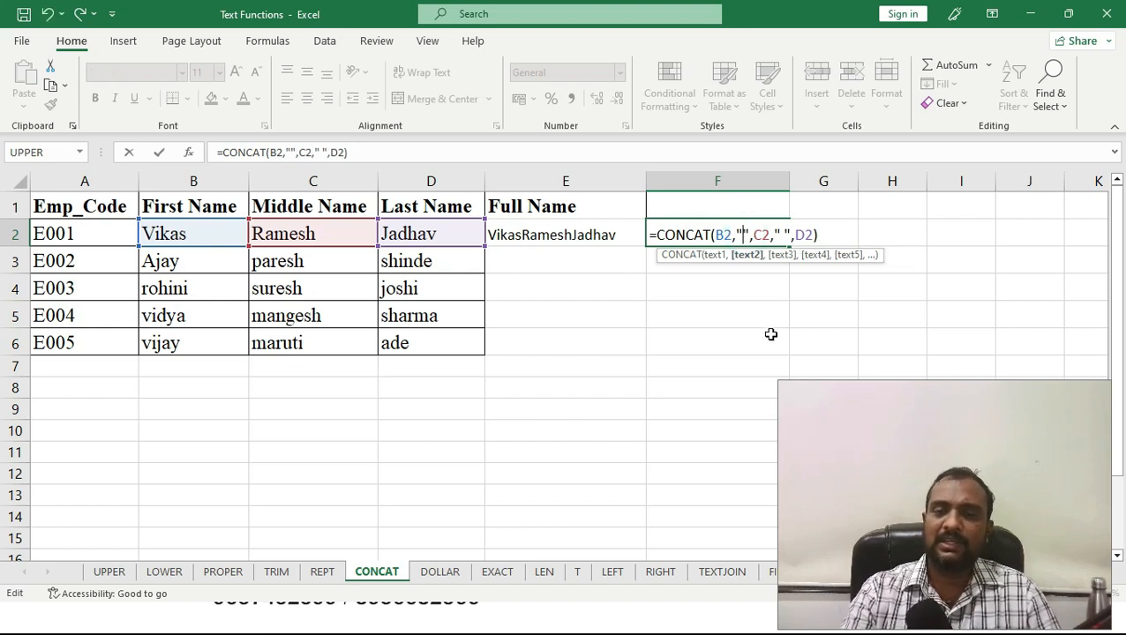
pyautogui.write(',')
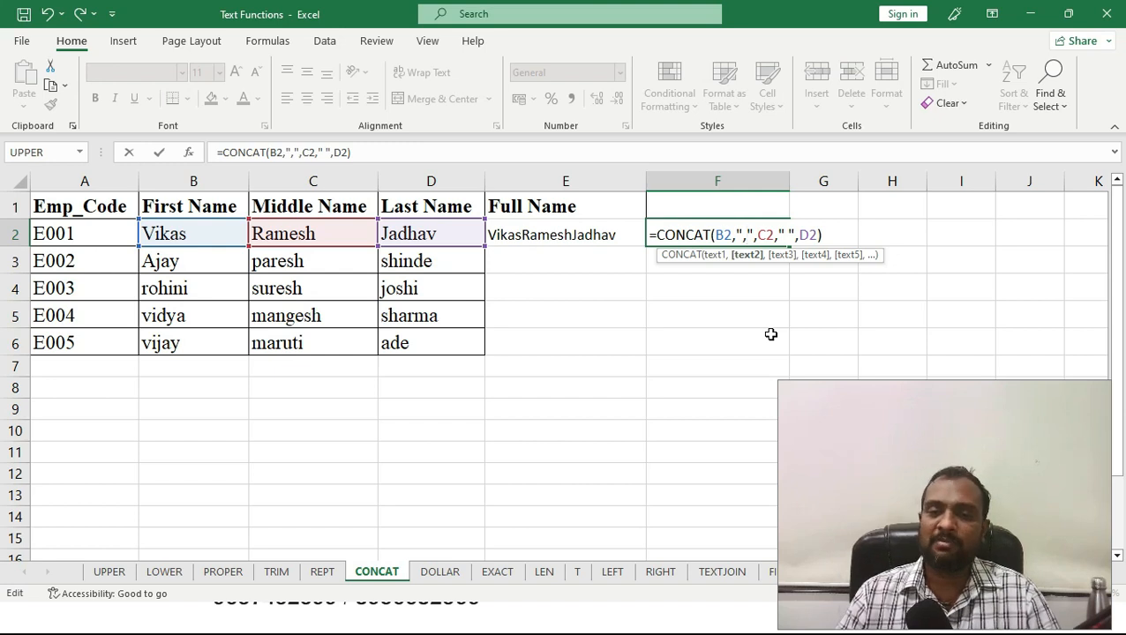
pyautogui.click(789, 234)
pyautogui.click(788, 232)
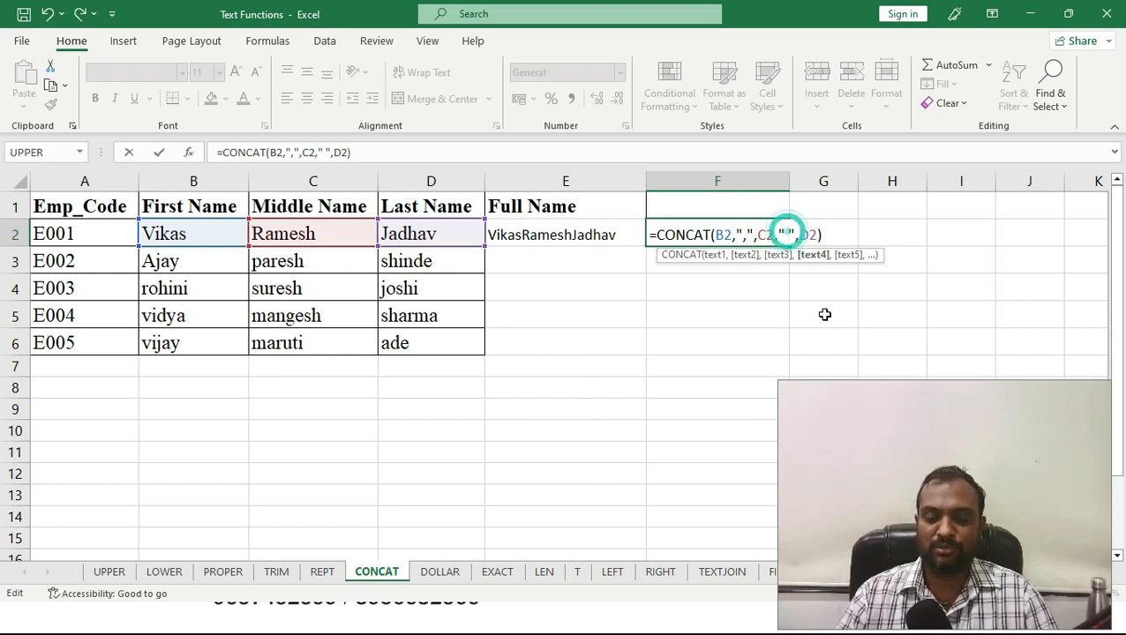
pyautogui.press('BackSpace')
pyautogui.write(',')
pyautogui.press('Return')
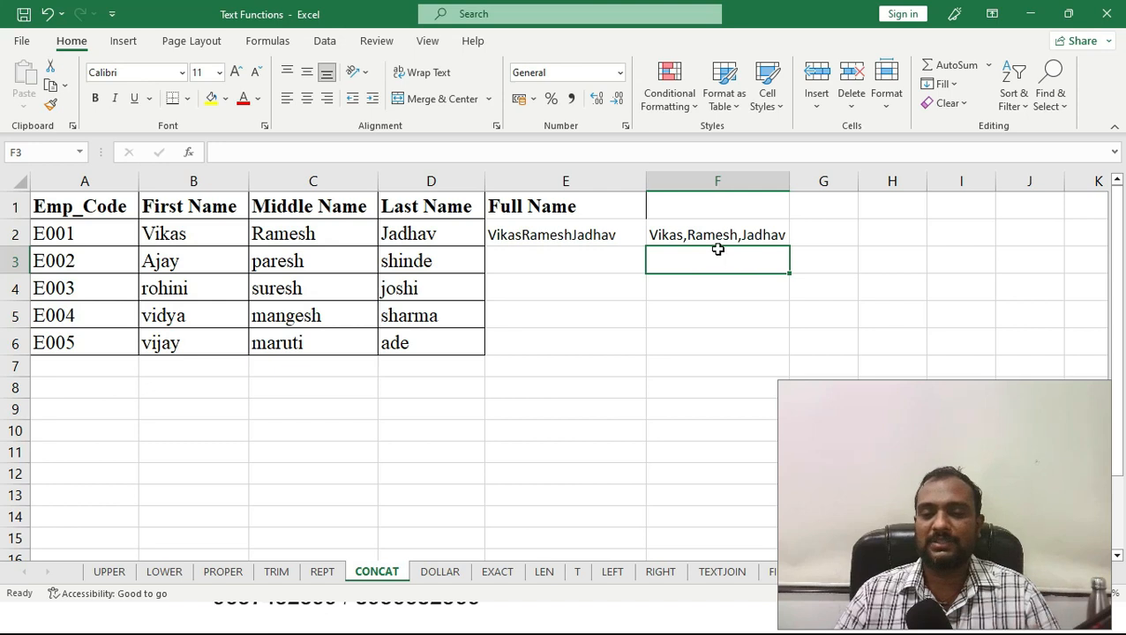
# - Copy the comma-separated full name in F2 and paste it into E12 as a value only
pyautogui.click(741, 233)
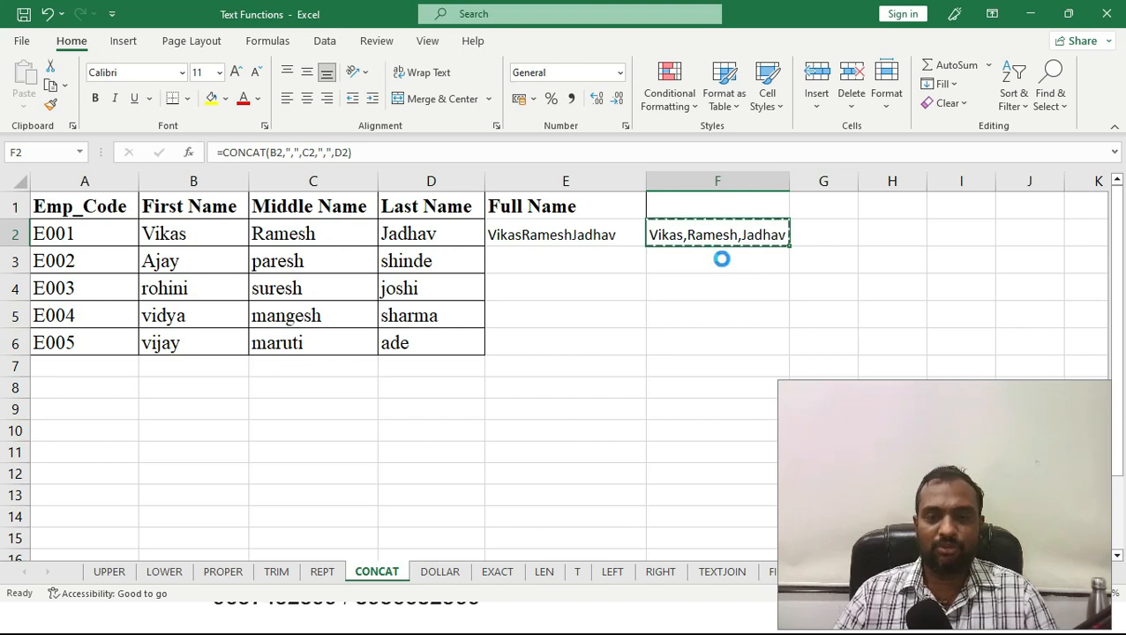
pyautogui.click(940, 238)
pyautogui.click(619, 343)
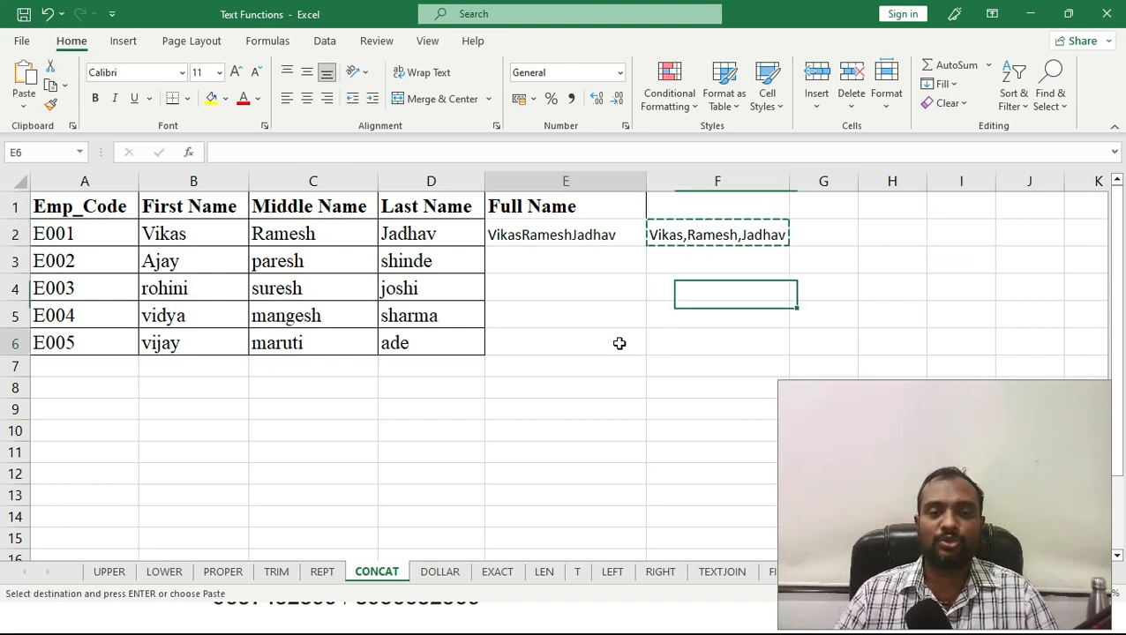
pyautogui.click(557, 477)
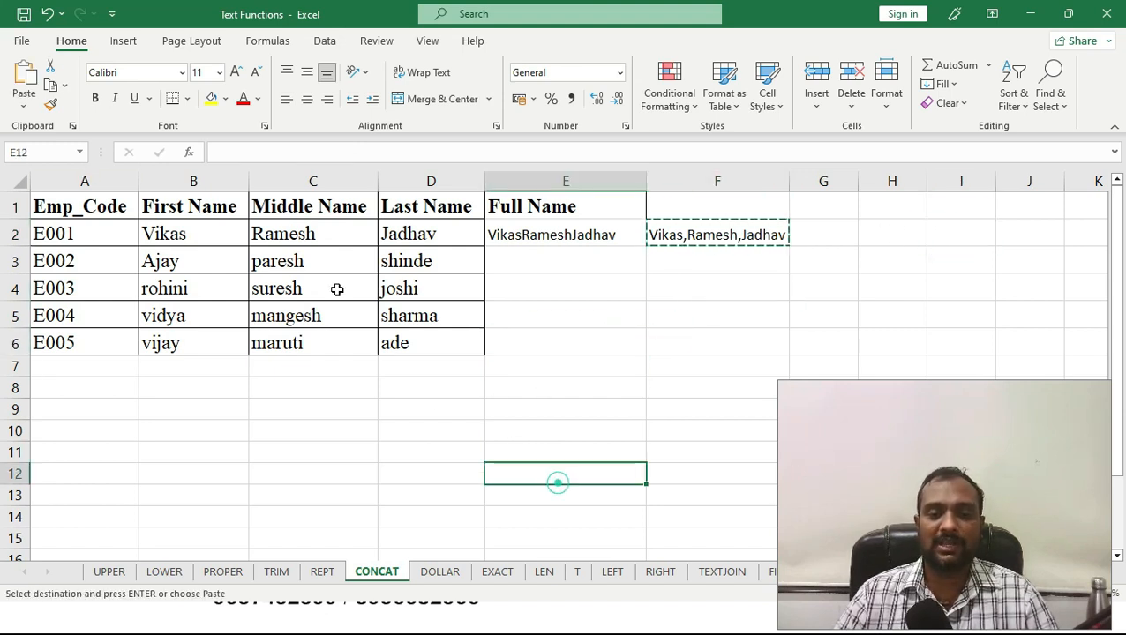
pyautogui.click(23, 107)
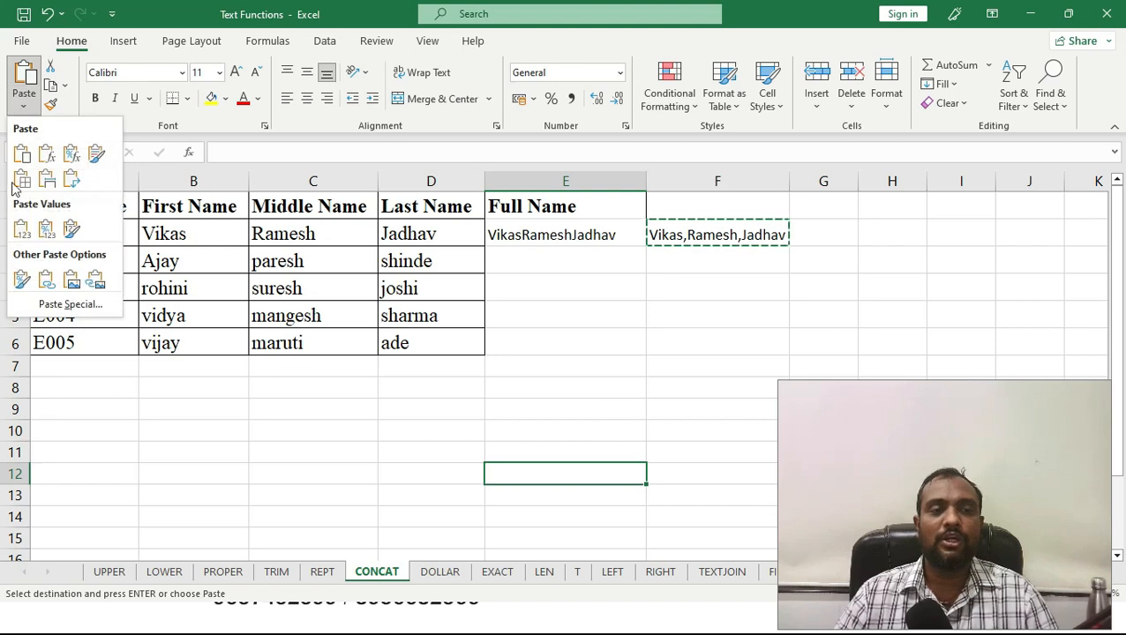
pyautogui.click(21, 230)
pyautogui.click(721, 234)
pyautogui.click(595, 476)
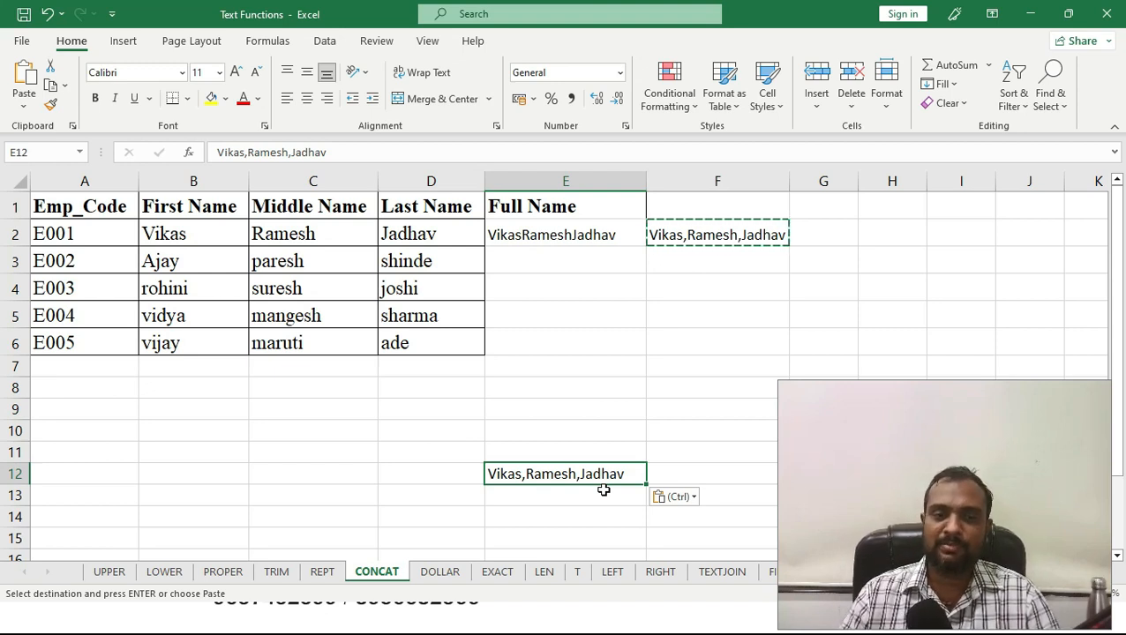
# - Clear the two CONCAT formulas from E2:F2
pyautogui.moveTo(546, 236); pyautogui.dragTo(691, 233)
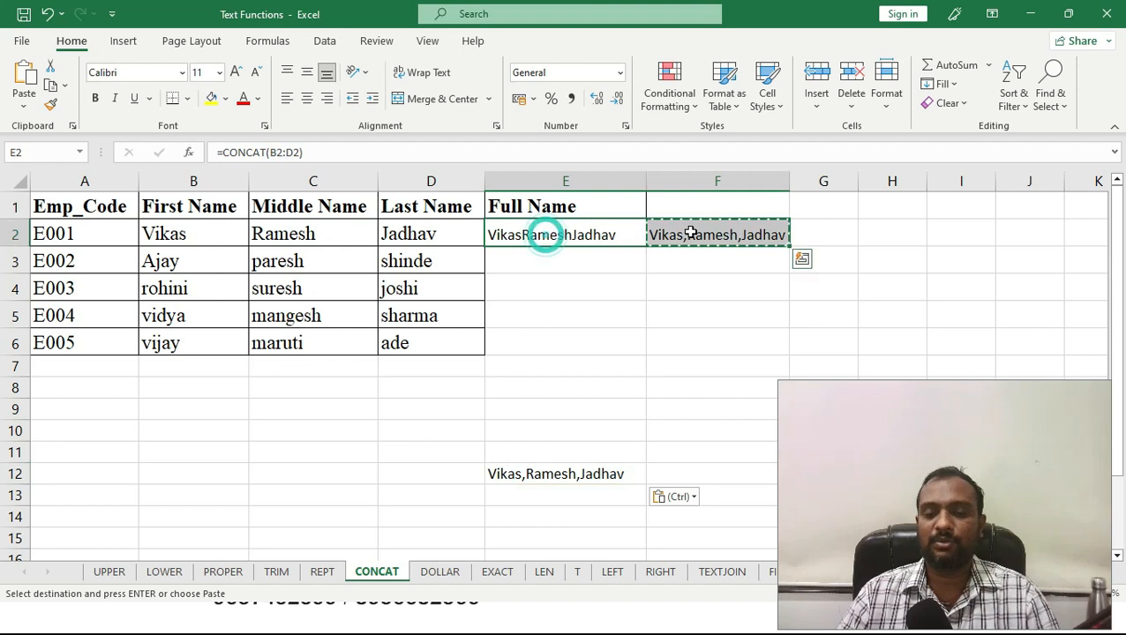
pyautogui.press('Delete')
pyautogui.click(689, 335)
# - Enter the formula =B2&C2&D2 in E2 to join the three name cells with the ampersand operator
pyautogui.click(567, 236)
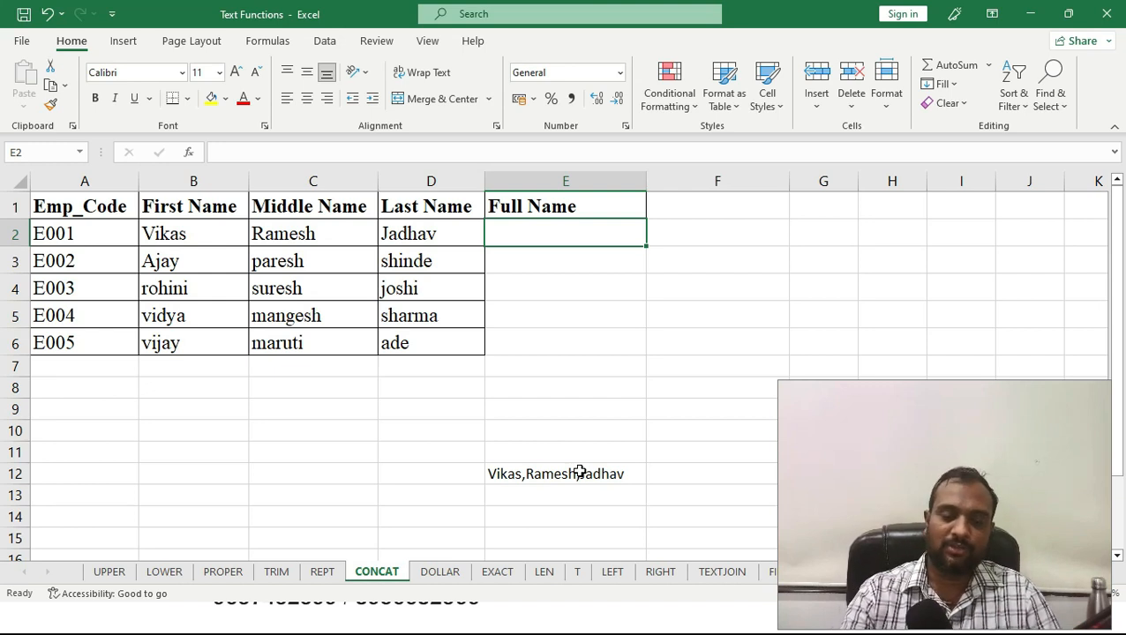
pyautogui.write('=')
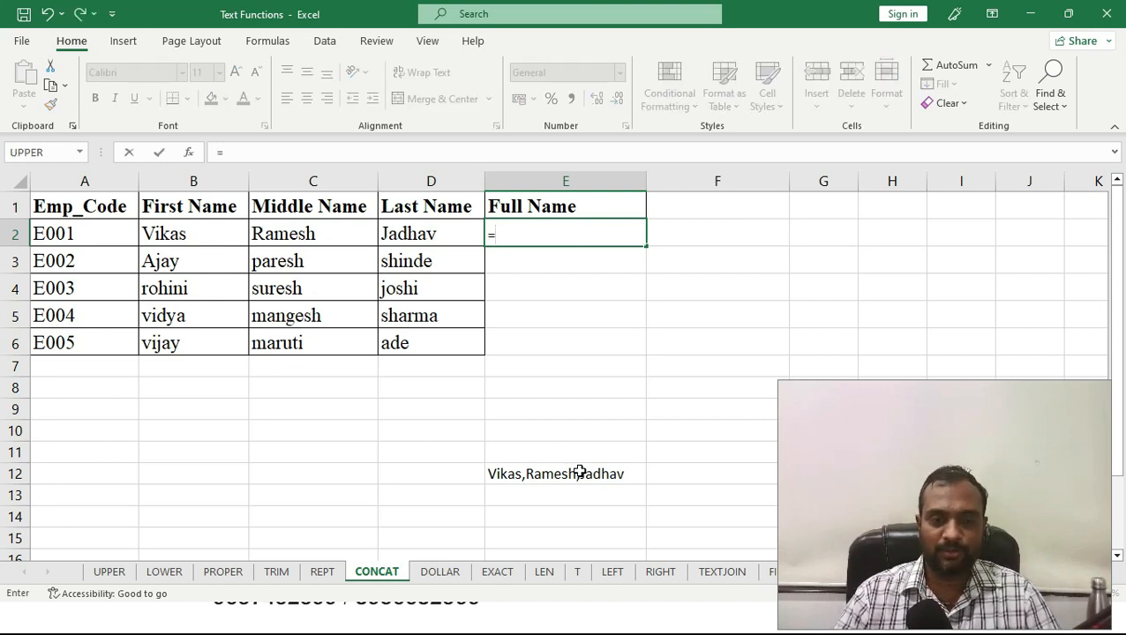
pyautogui.click(145, 234)
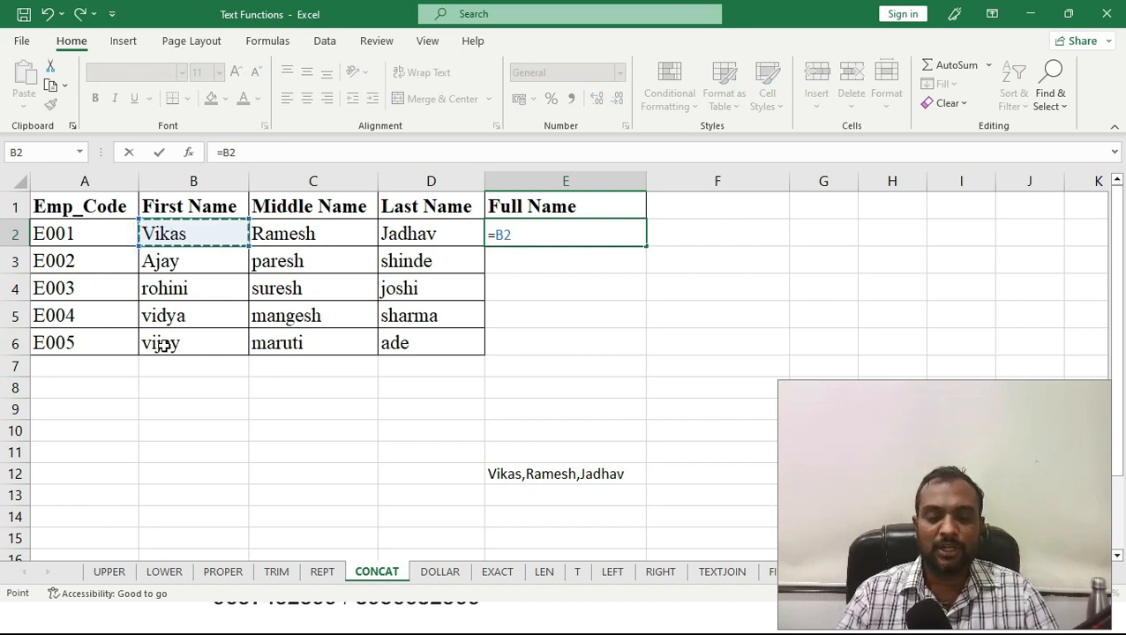
pyautogui.write('&')
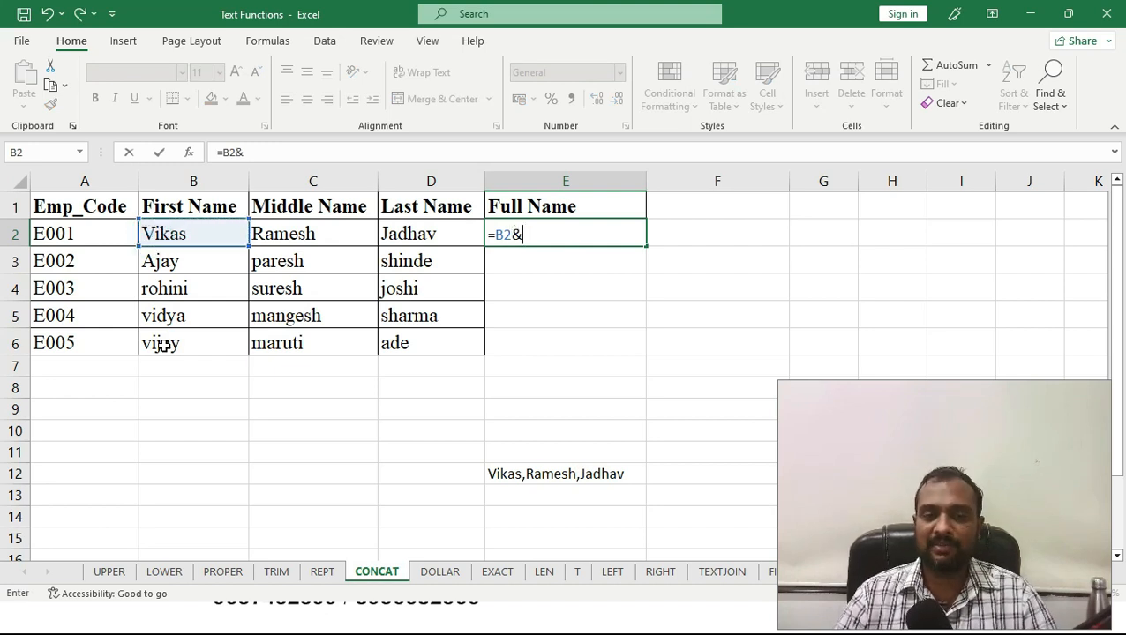
pyautogui.click(357, 235)
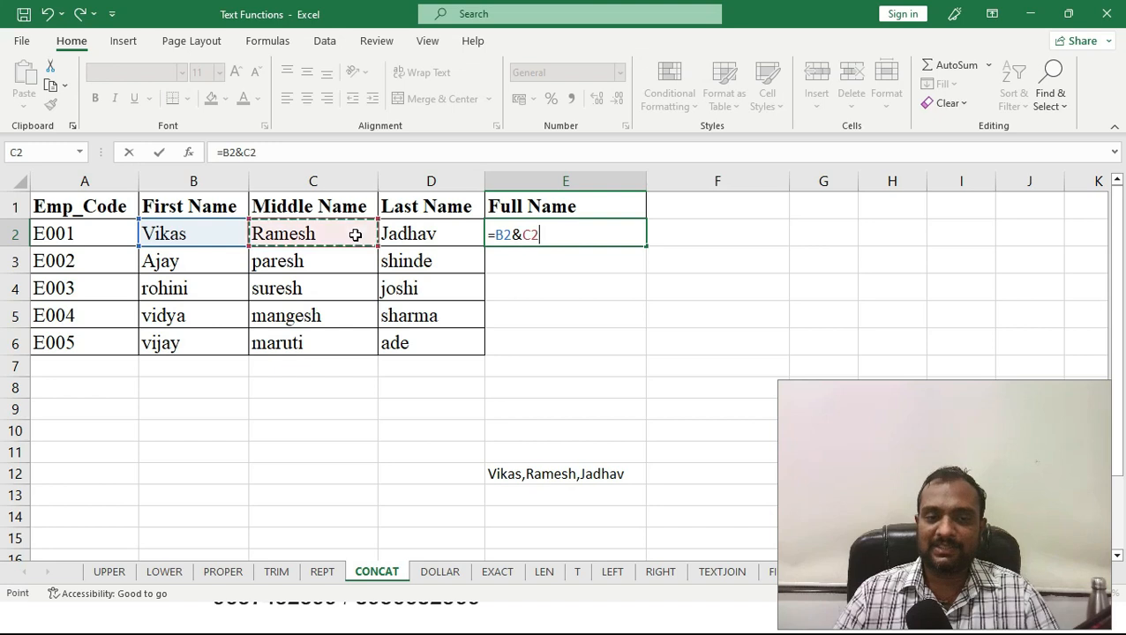
pyautogui.write('&')
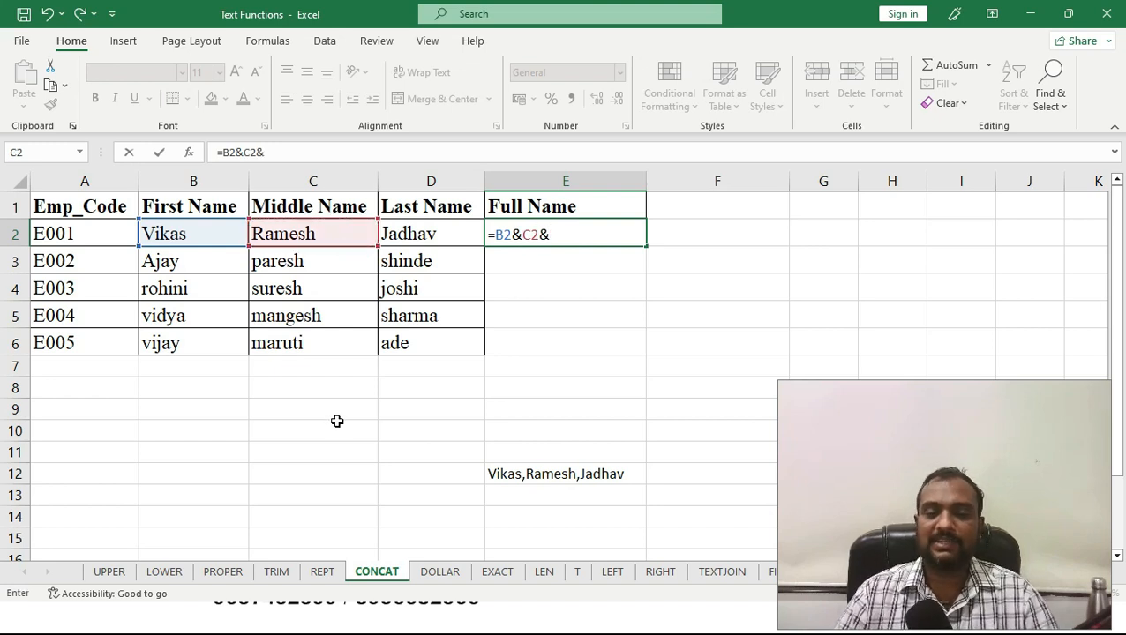
pyautogui.click(446, 236)
pyautogui.press('Return')
pyautogui.press('Up')
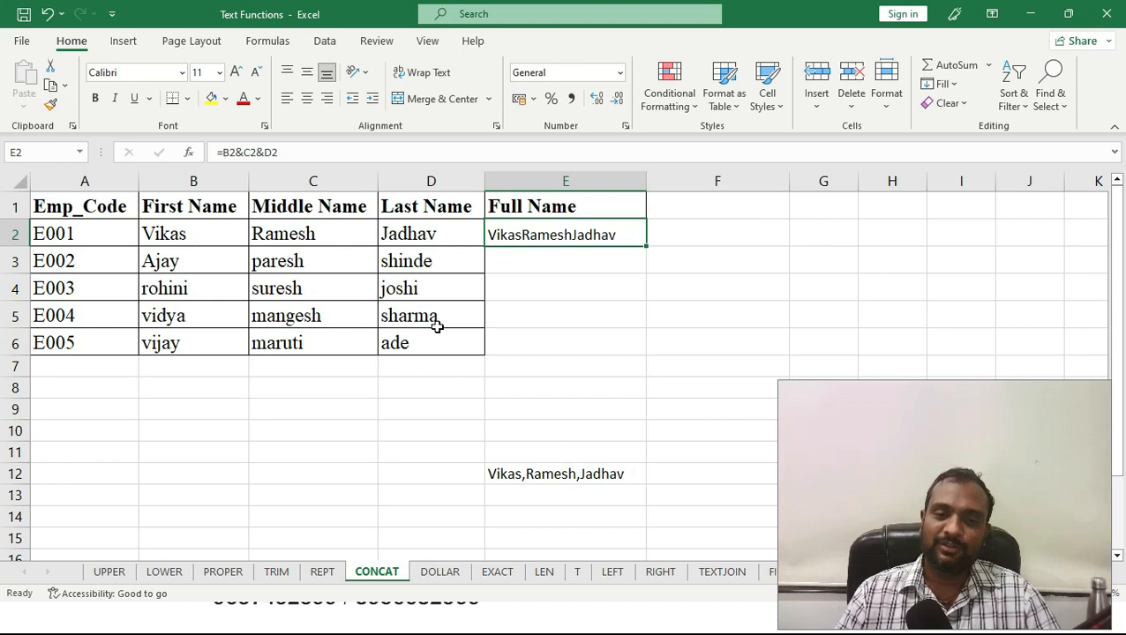
# - Insert space separators in the E2 formula, making it =B2&" "&C2&" "&D2, and fill it down to E6
pyautogui.doubleClick(523, 227)
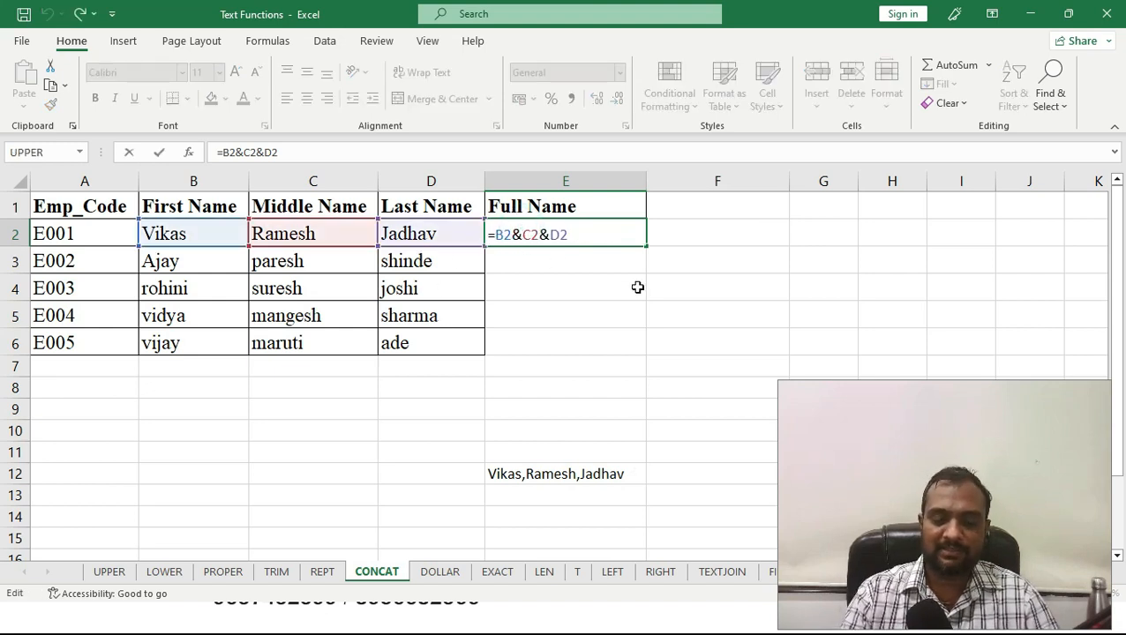
pyautogui.write('" "')
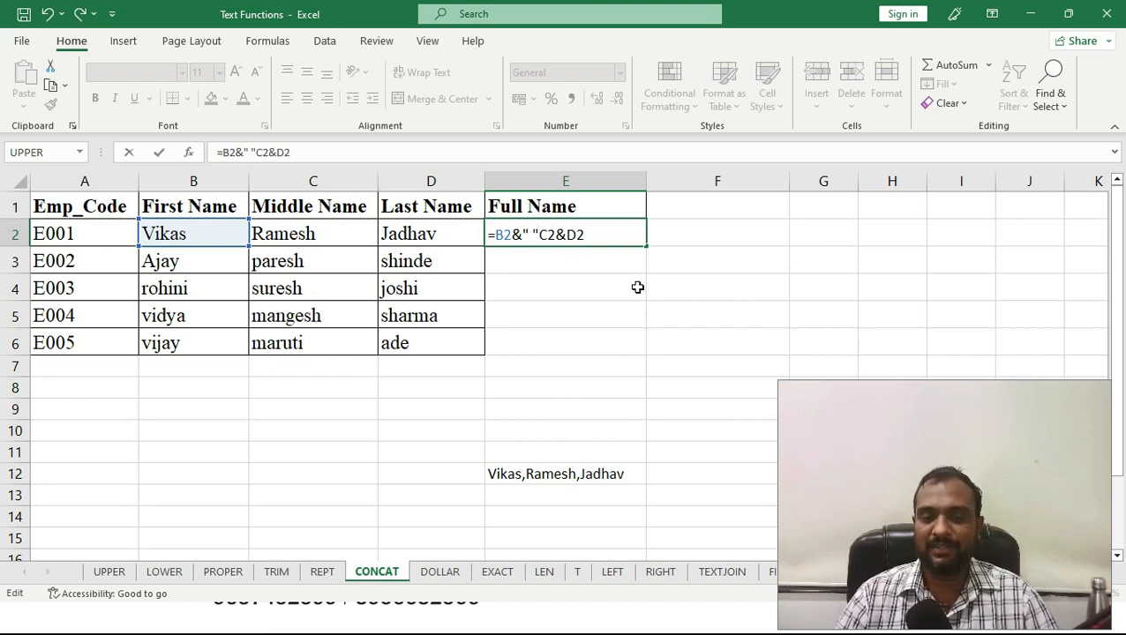
pyautogui.click(564, 234)
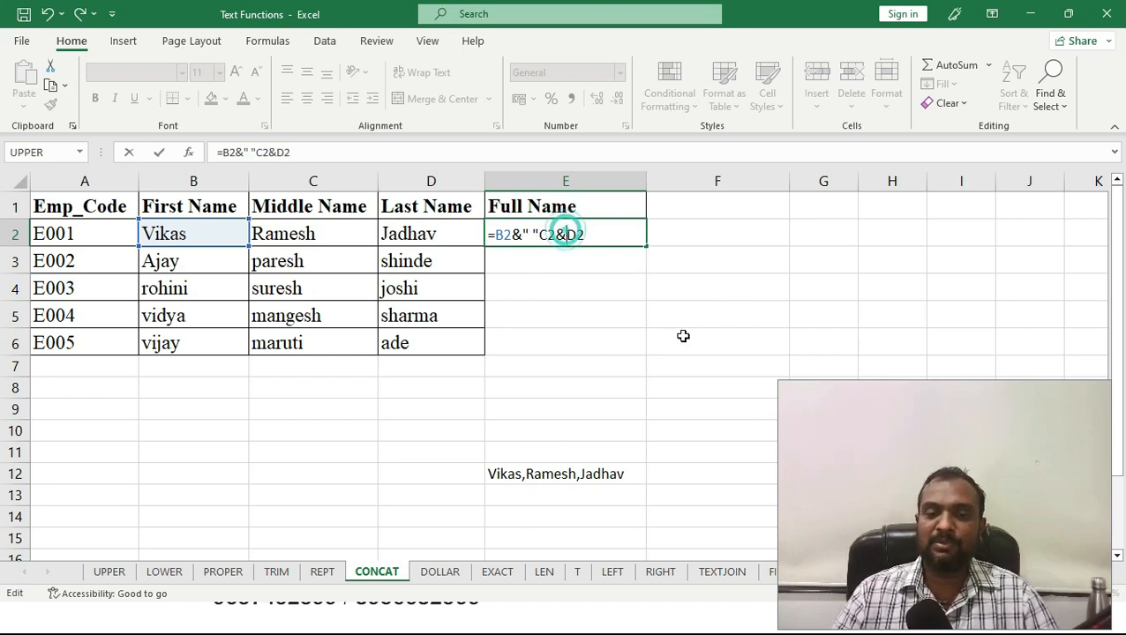
pyautogui.write('"')
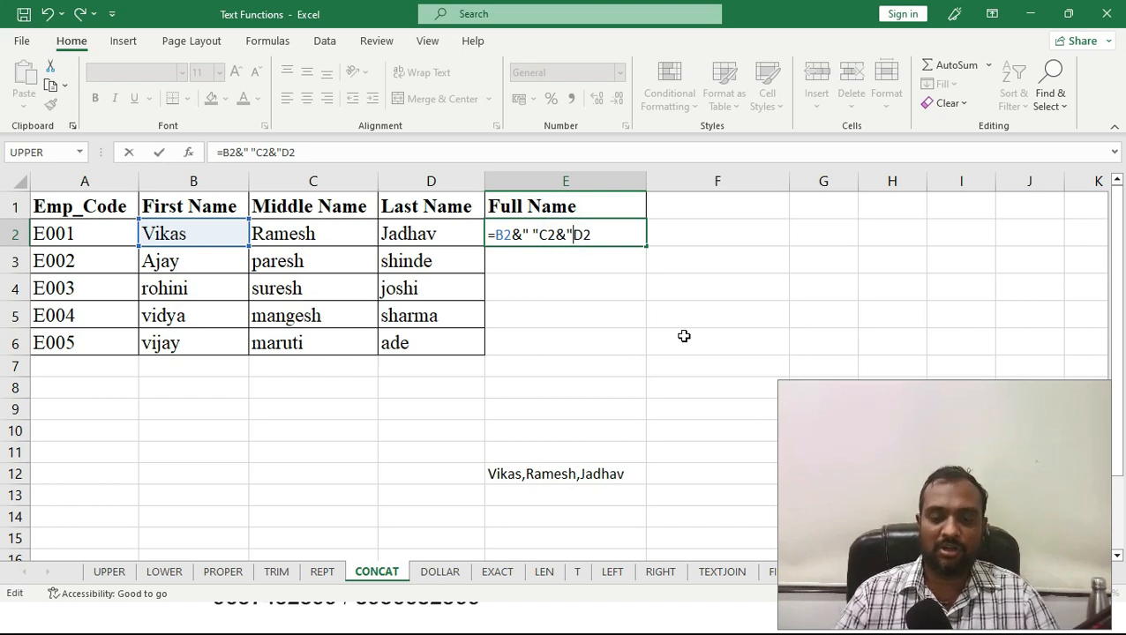
pyautogui.write(' "')
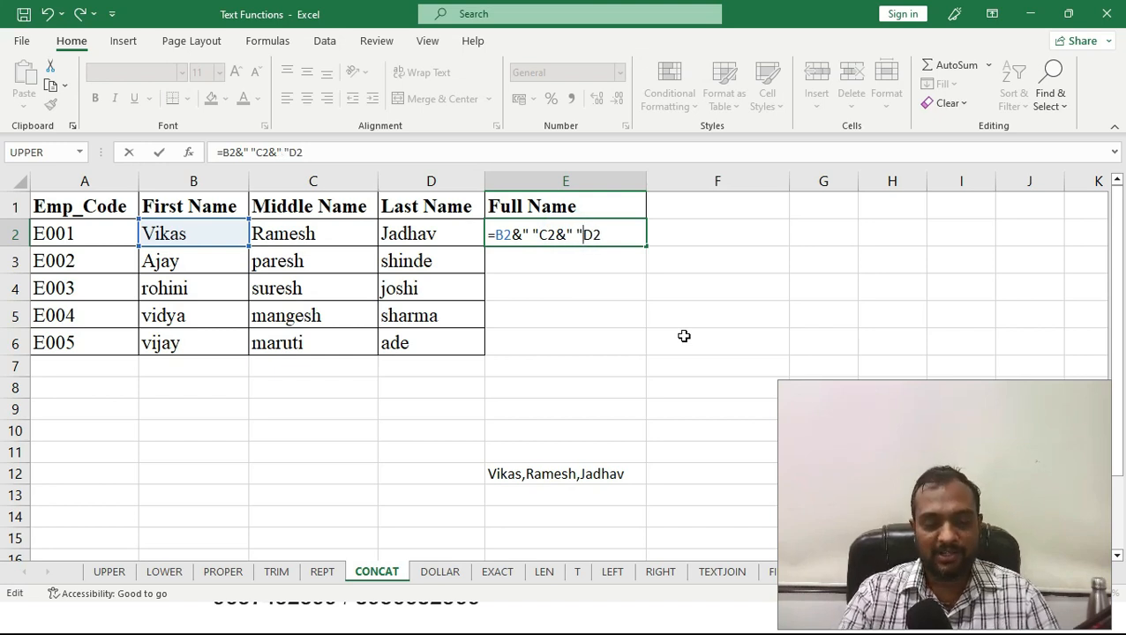
pyautogui.write('&C2')
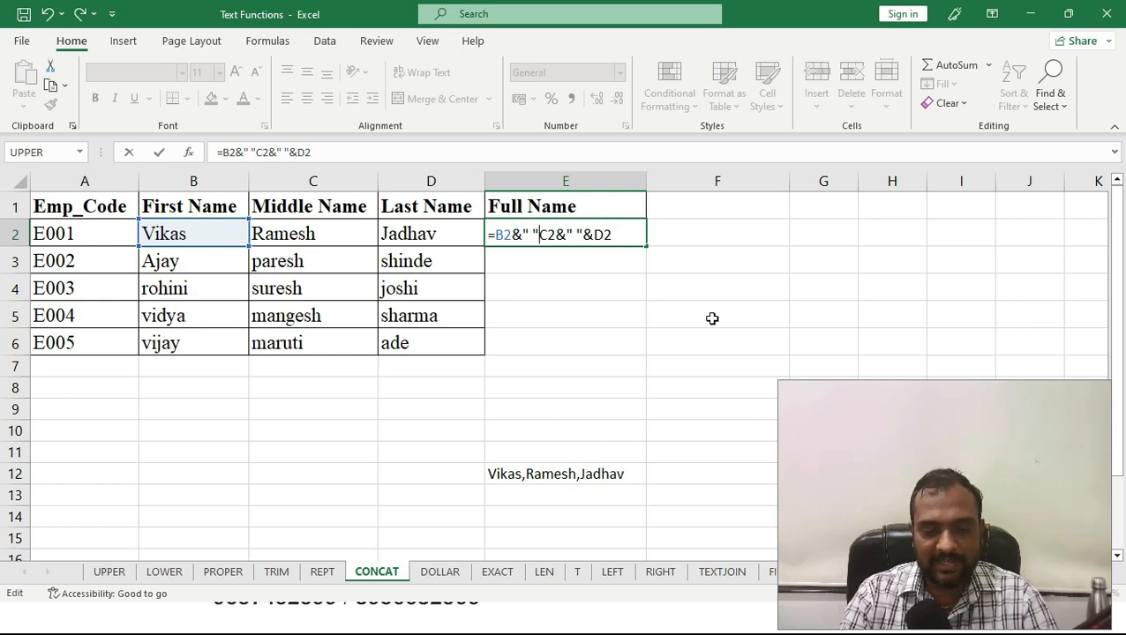
pyautogui.write('&')
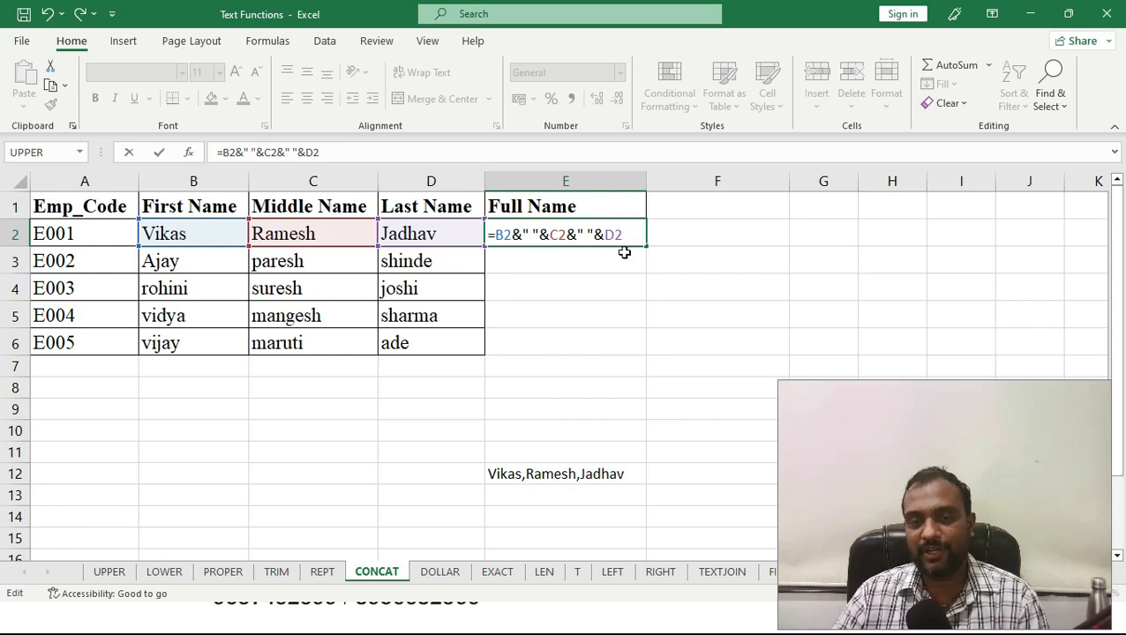
pyautogui.press('Return')
pyautogui.press('Up')
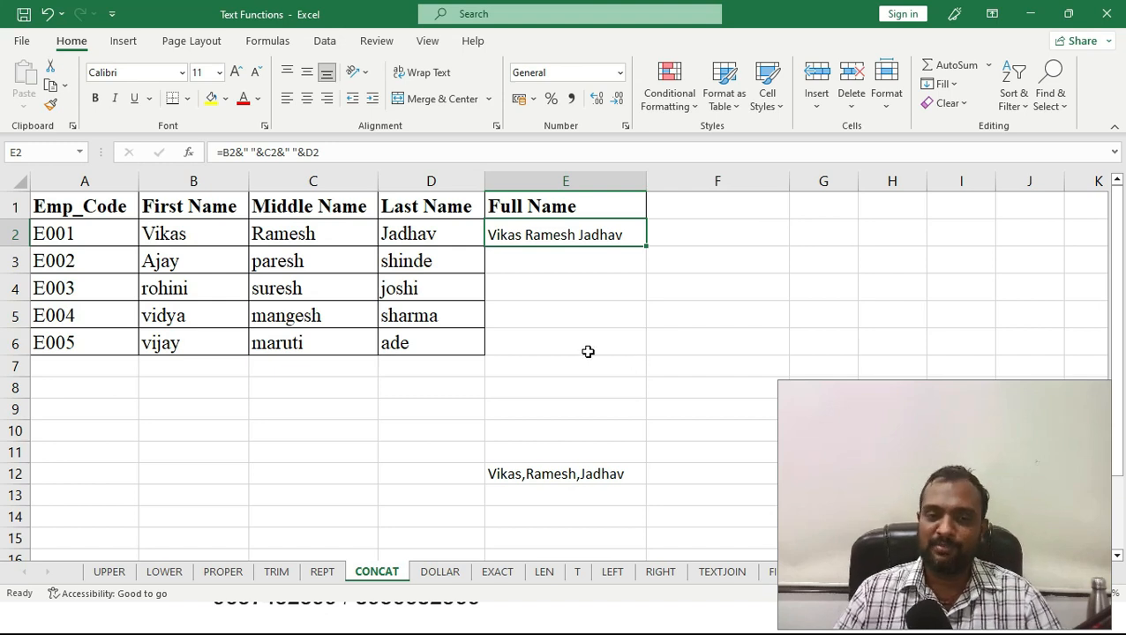
pyautogui.doubleClick(645, 245)
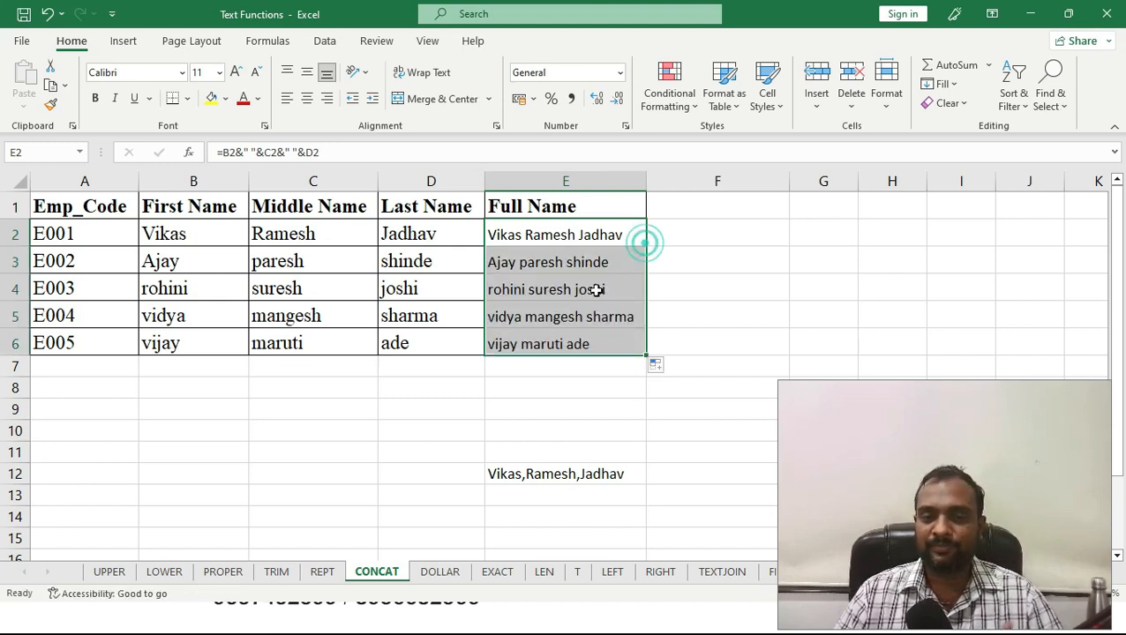
pyautogui.click(585, 345)
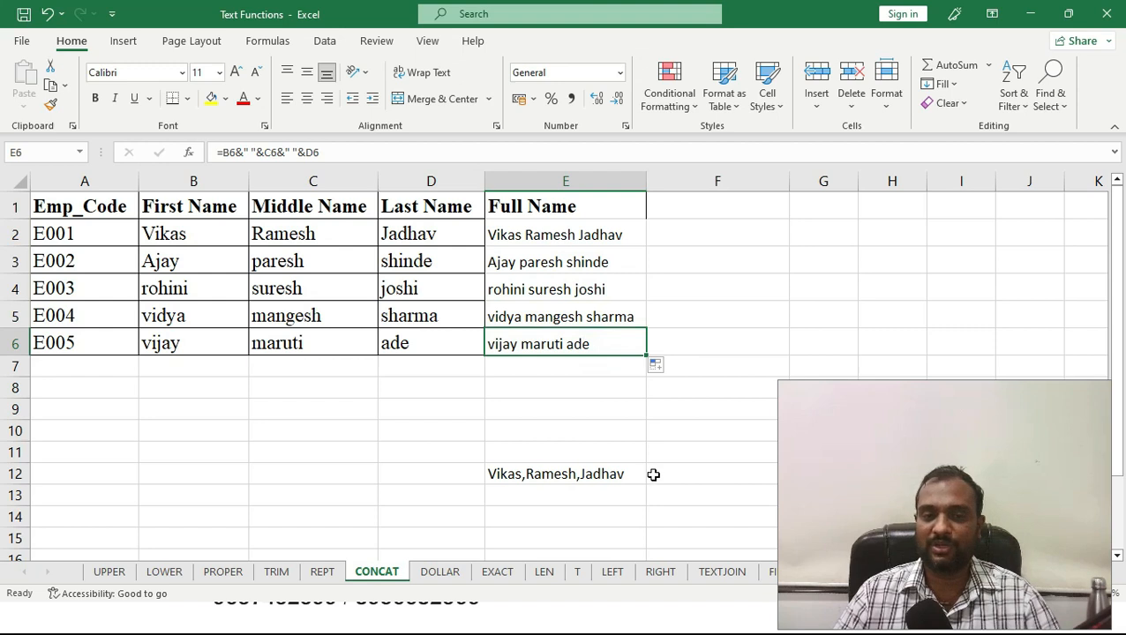
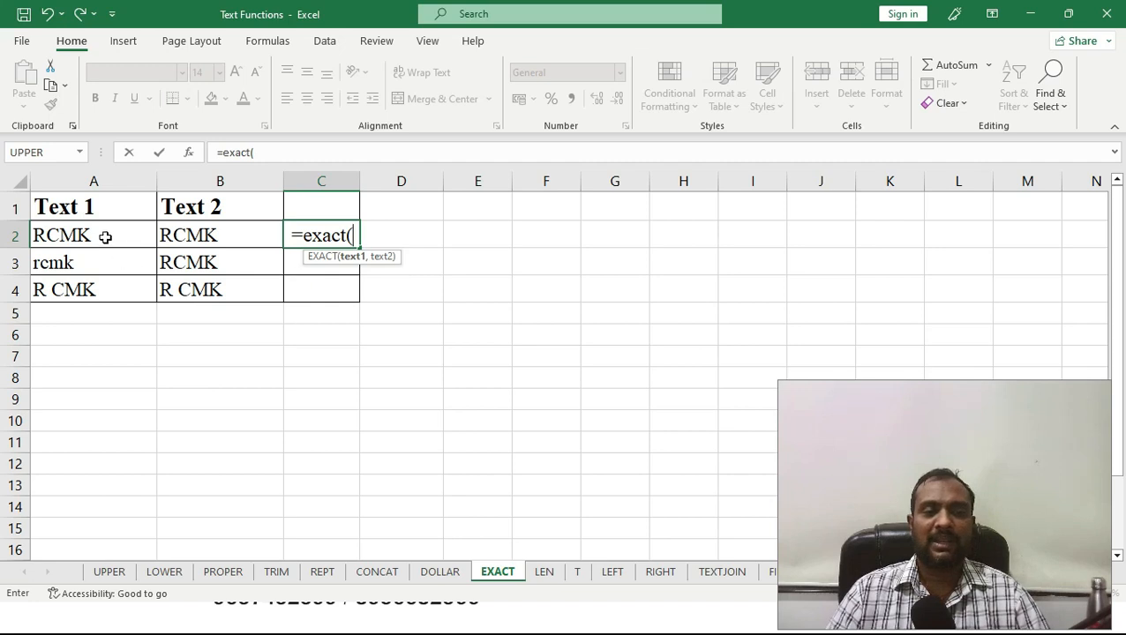
# - Complete the formula =EXACT(A2,B2) in C2 to compare the two texts in row 2
pyautogui.write(',')
pyautogui.click(168, 241)
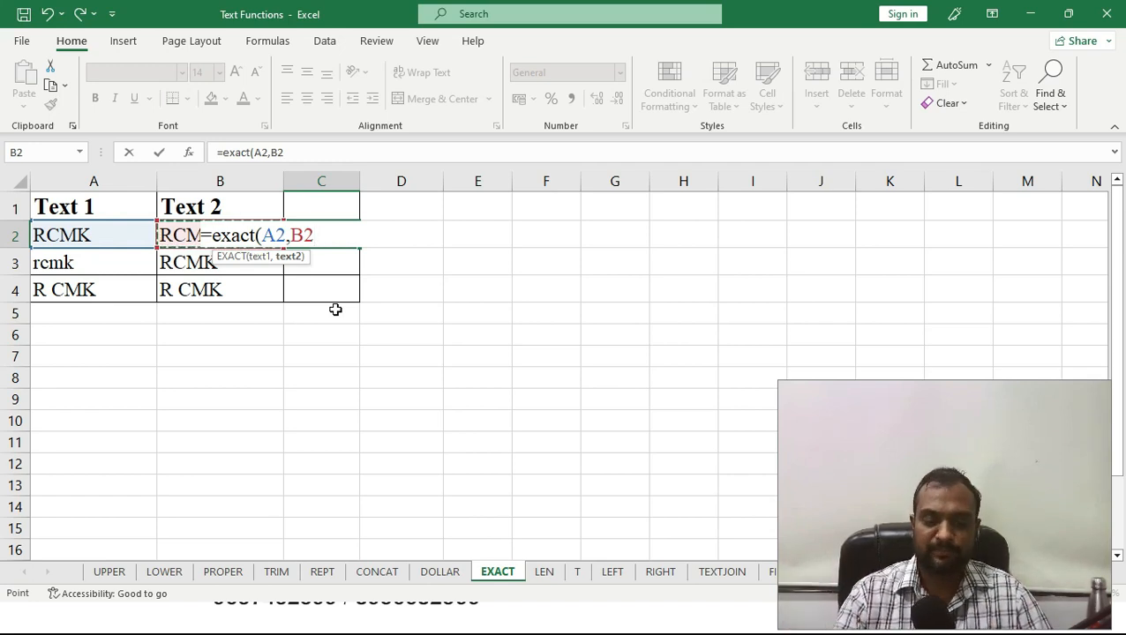
pyautogui.press('Return')
pyautogui.press('Up')
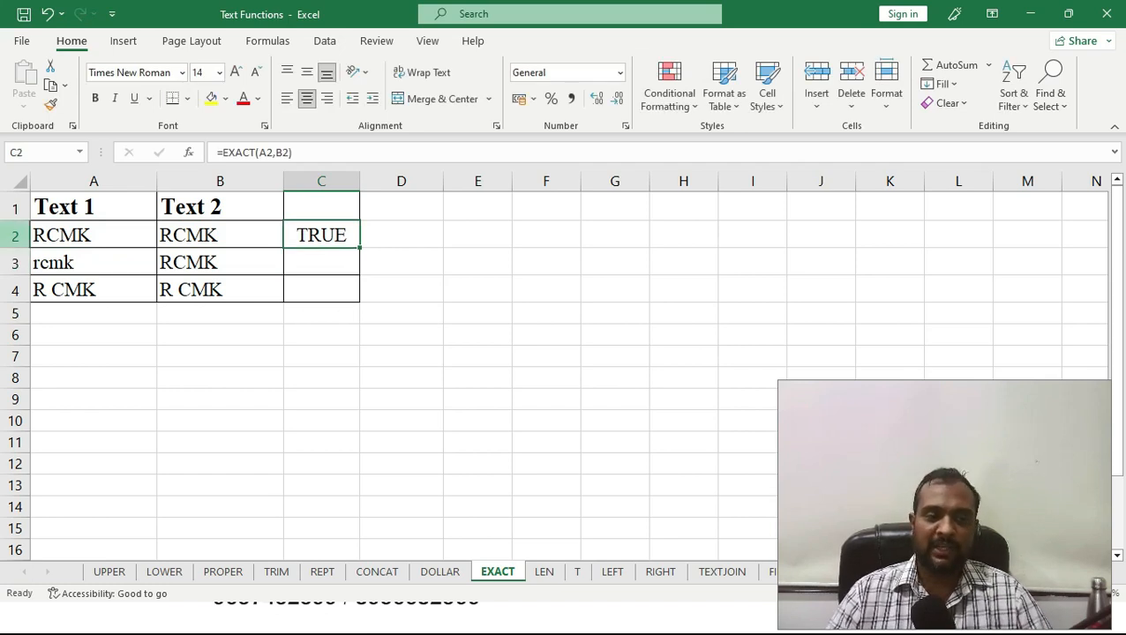
pyautogui.click(46, 236)
pyautogui.click(232, 235)
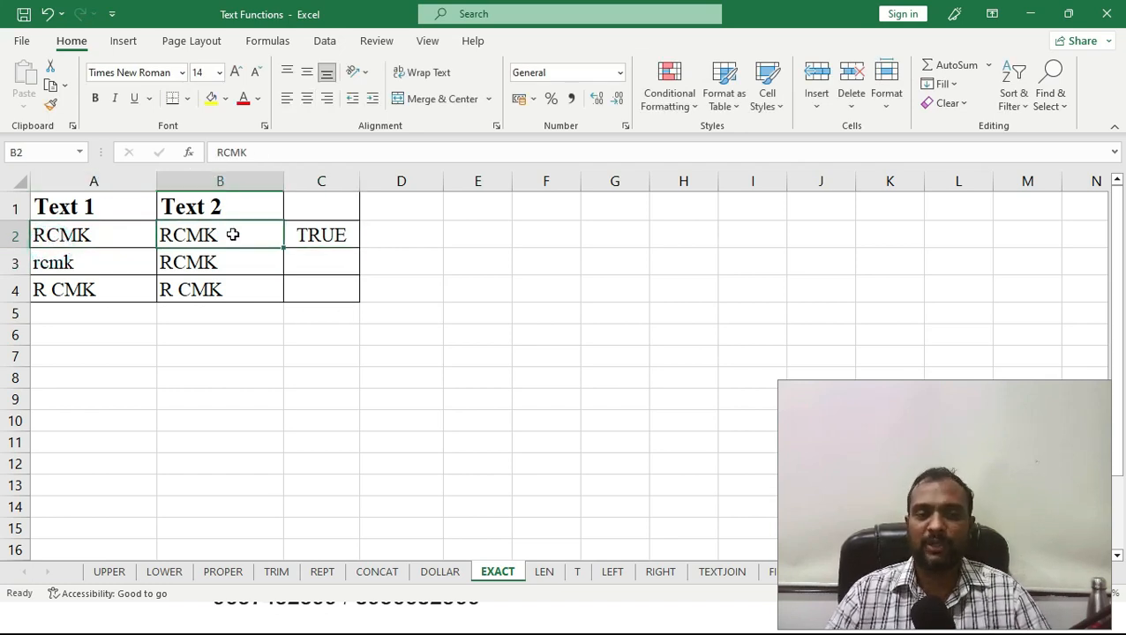
pyautogui.click(317, 228)
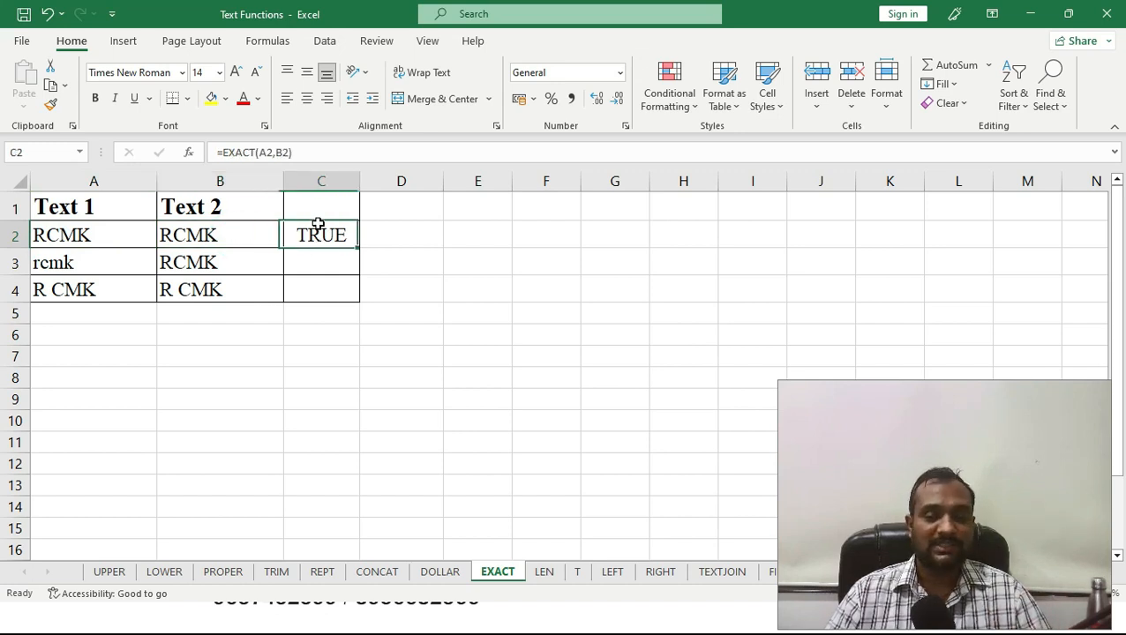
# - Add a trailing space after RCMK in B2 to test how EXACT treats extra spaces
pyautogui.doubleClick(228, 232)
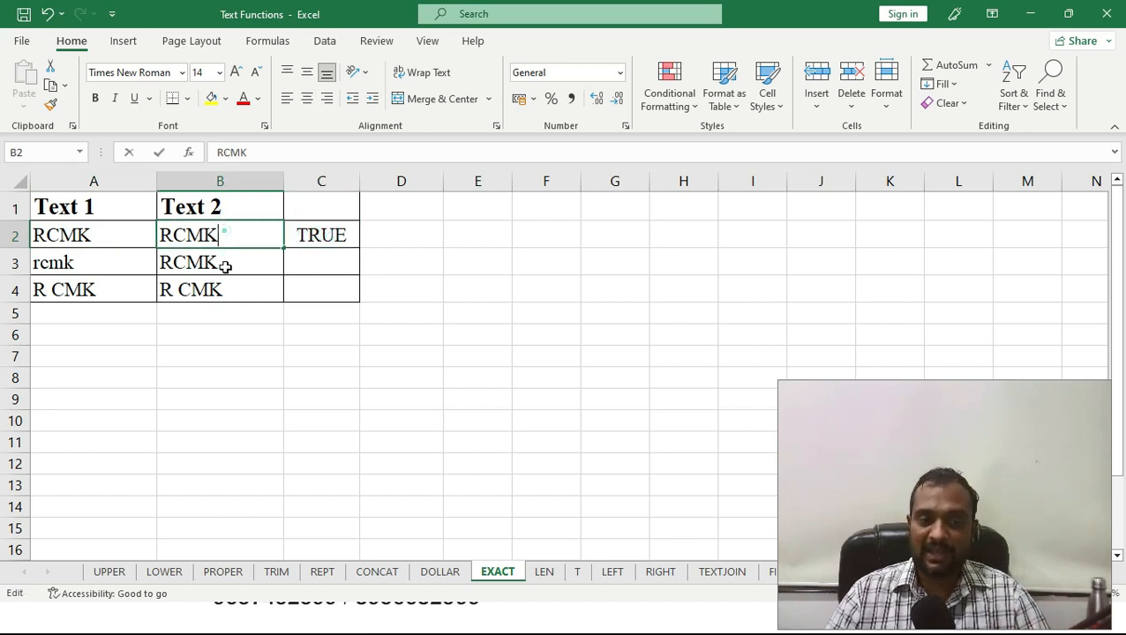
pyautogui.press('Return')
pyautogui.press('Up')
pyautogui.press('Right')
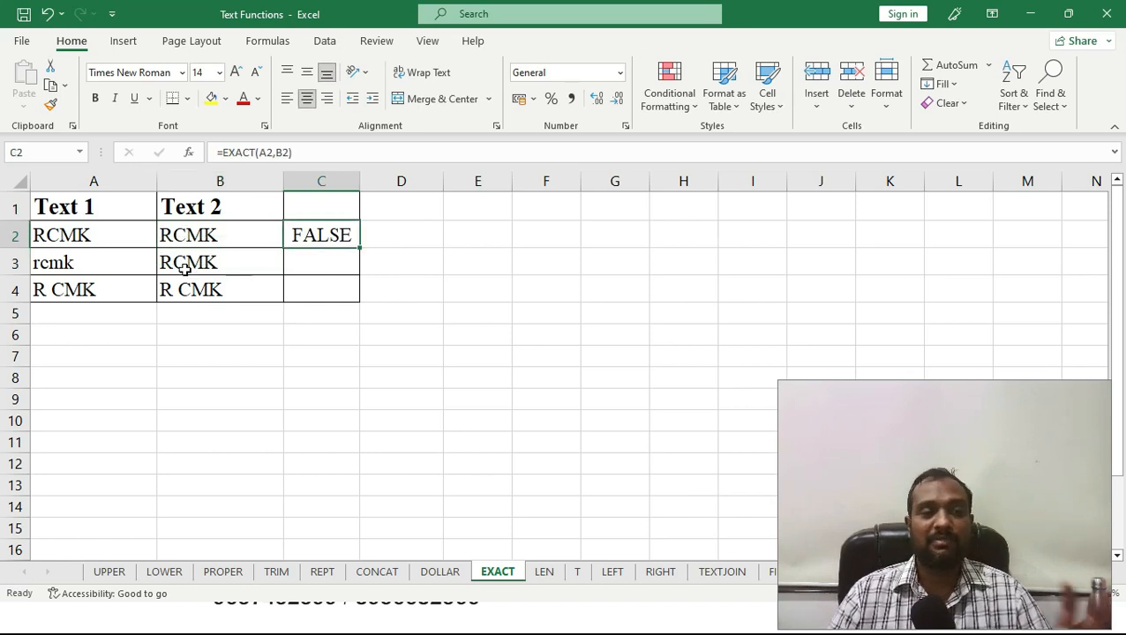
pyautogui.click(71, 235)
pyautogui.click(194, 236)
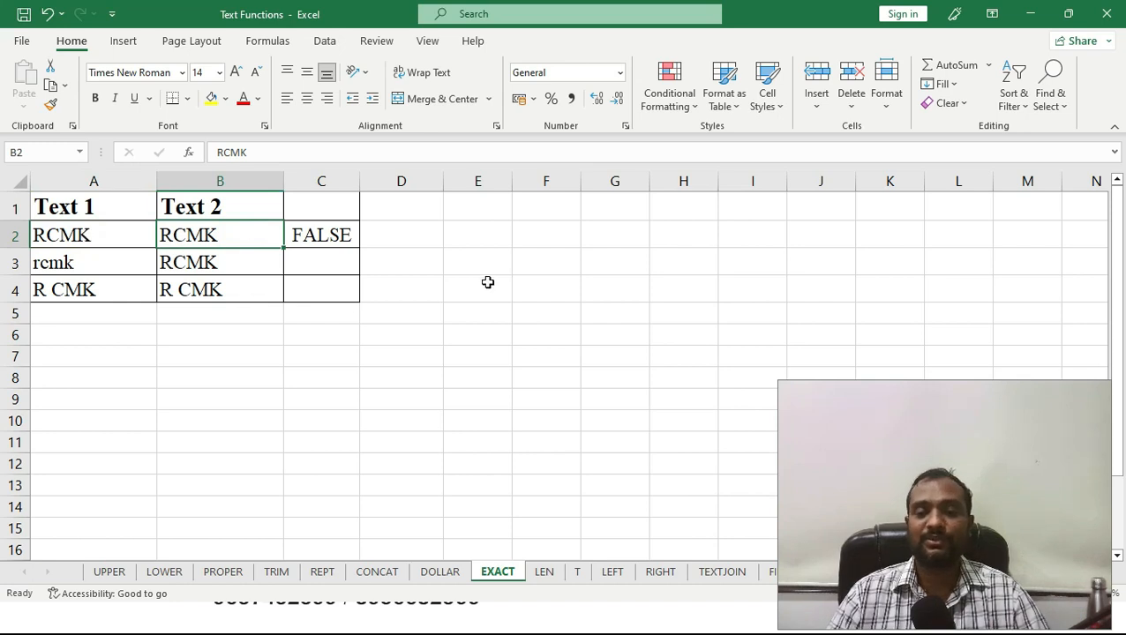
# - Remove the trailing space after RCMK in B2
pyautogui.doubleClick(223, 238)
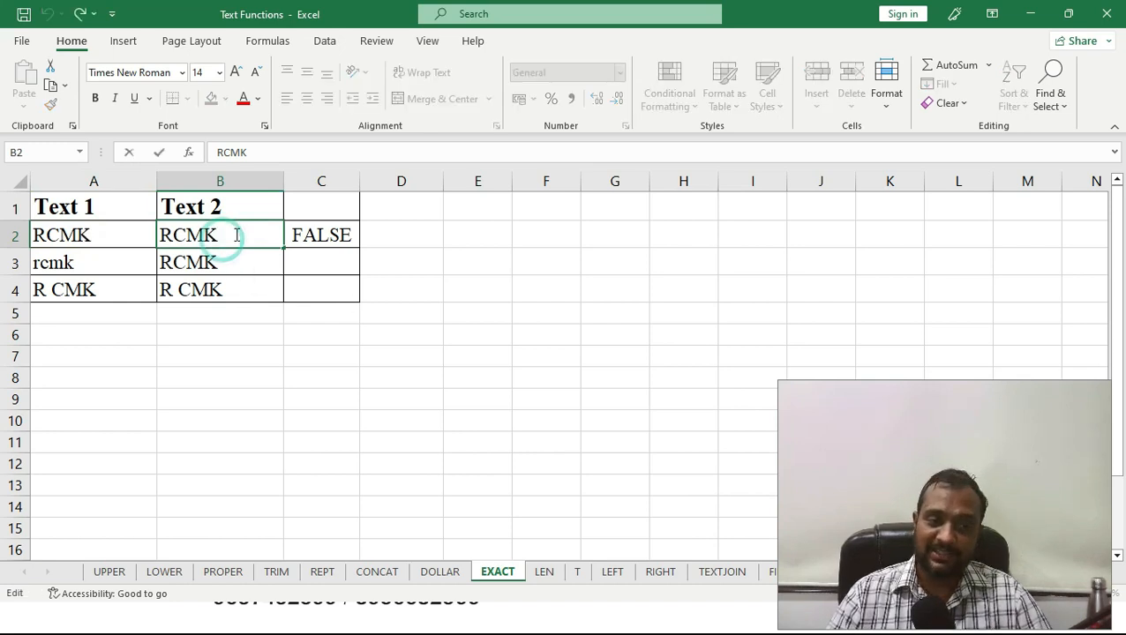
pyautogui.press('BackSpace')
pyautogui.press('Return')
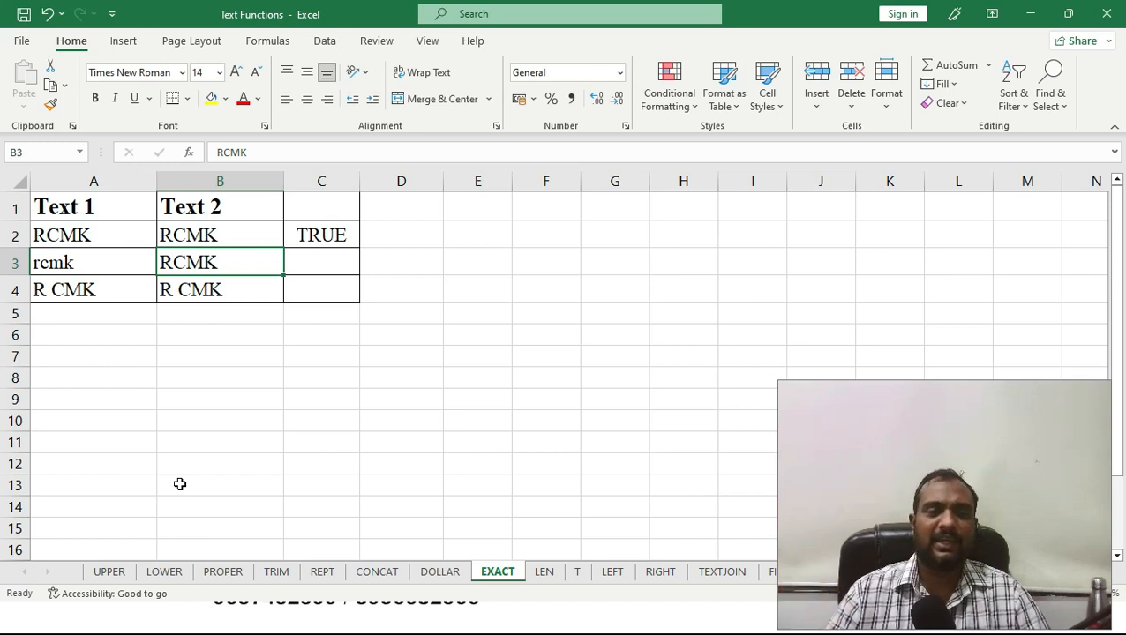
# - Fill the EXACT formula from C2 down to C4
pyautogui.click(334, 237)
pyautogui.moveTo(357, 250); pyautogui.dragTo(361, 293)
pyautogui.click(302, 259)
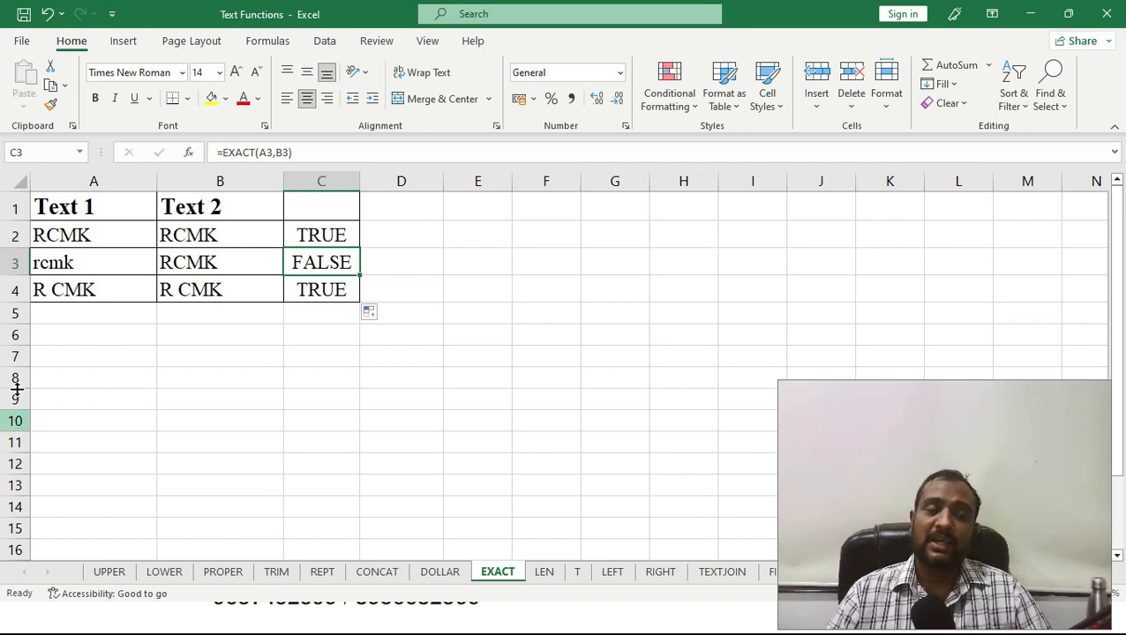
# - Examine the Text 1 and Text 2 entries in rows 3 and 4 against their EXACT results
pyautogui.click(65, 263)
pyautogui.click(168, 264)
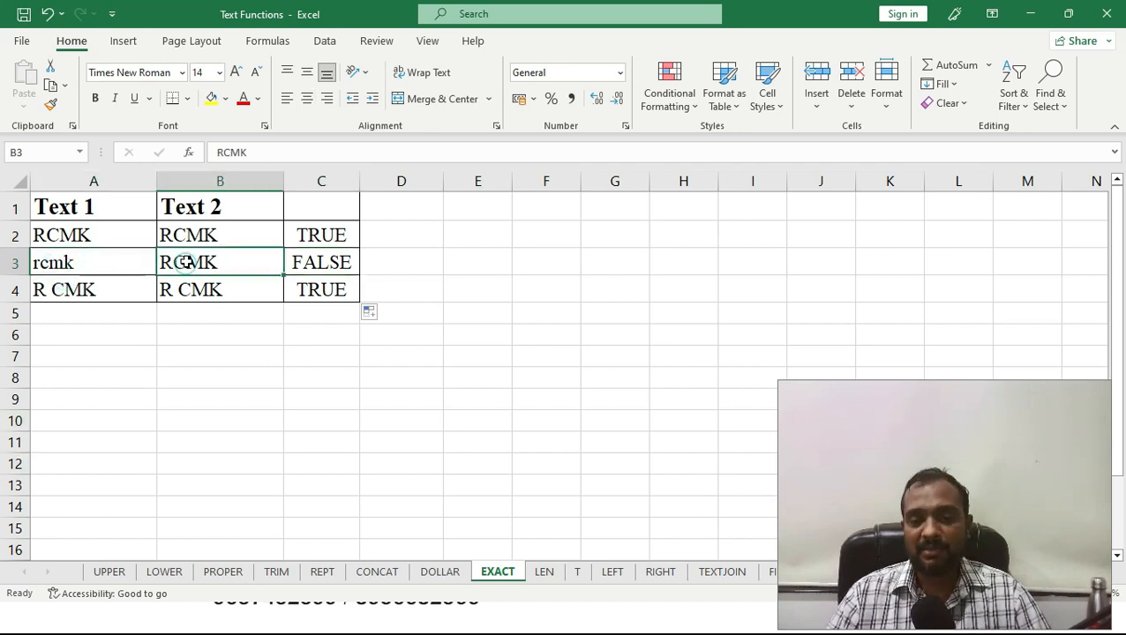
pyautogui.click(71, 261)
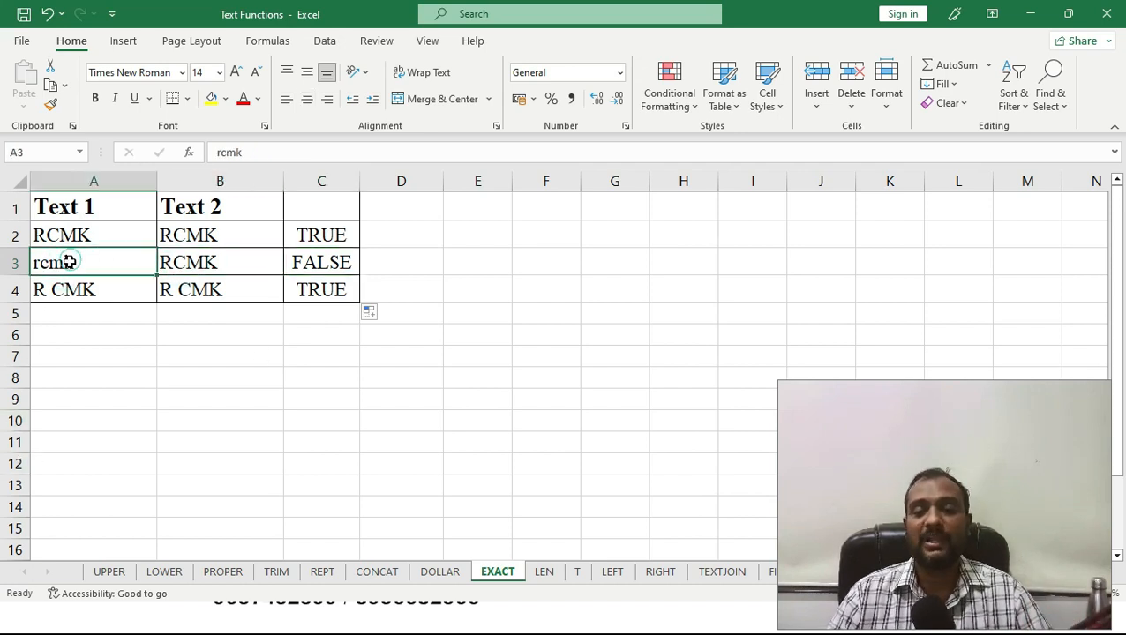
pyautogui.click(181, 261)
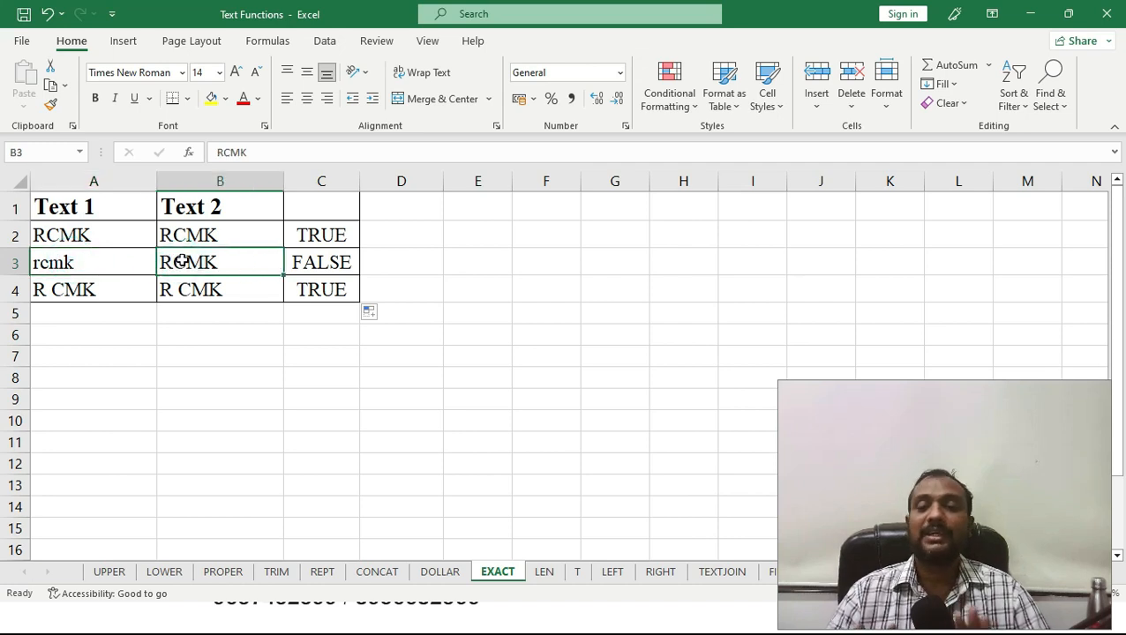
pyautogui.click(331, 261)
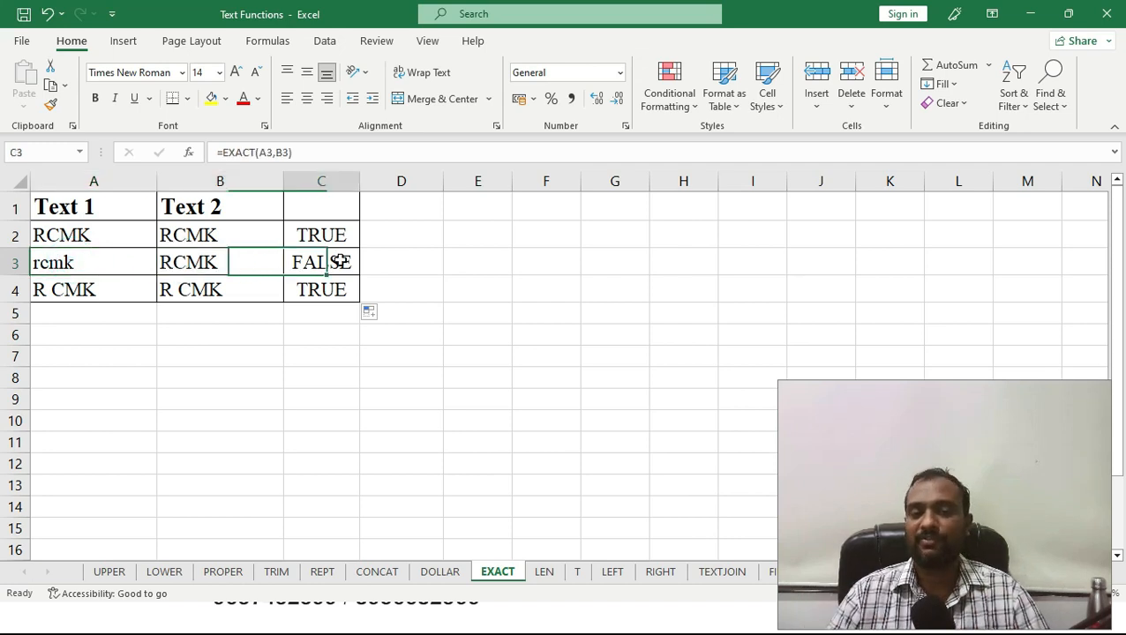
pyautogui.click(82, 282)
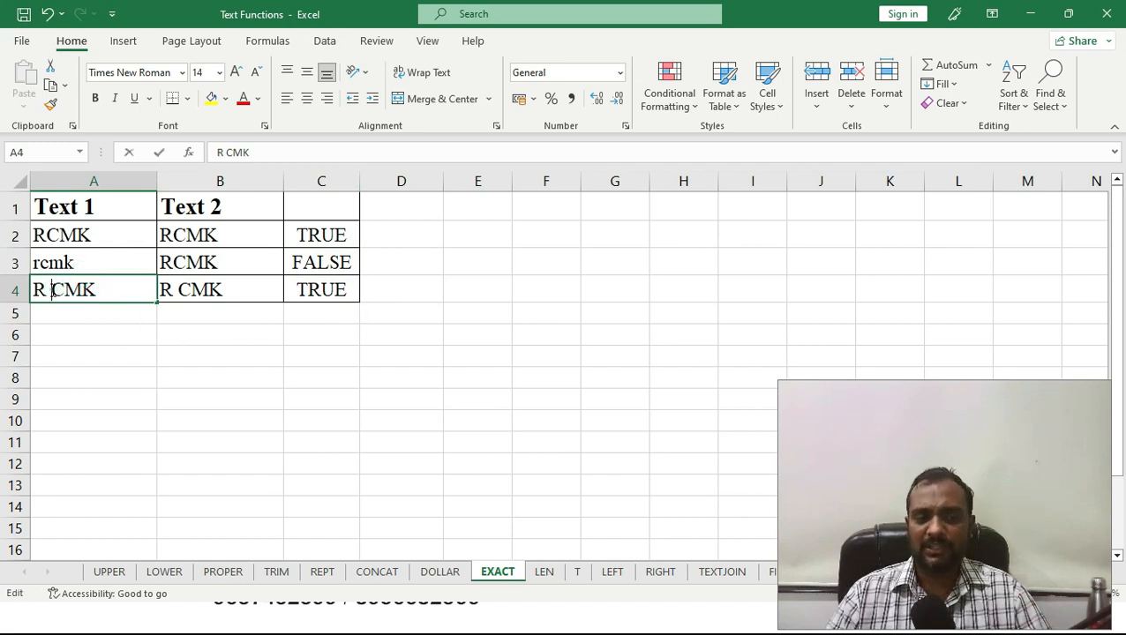
pyautogui.click(51, 289)
pyautogui.click(181, 287)
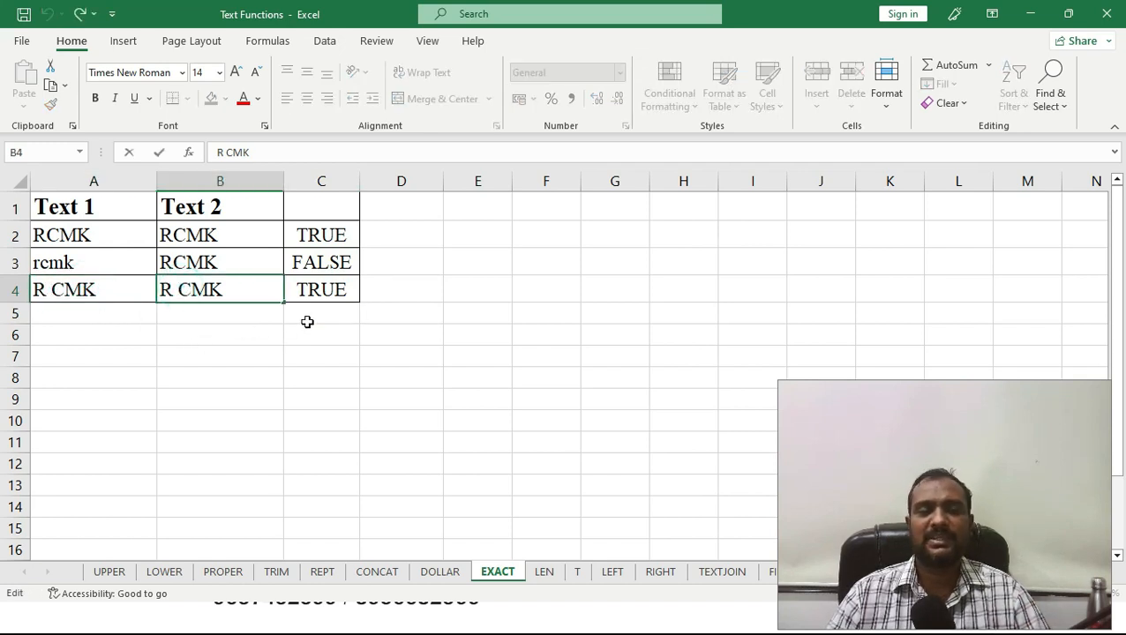
pyautogui.click(326, 291)
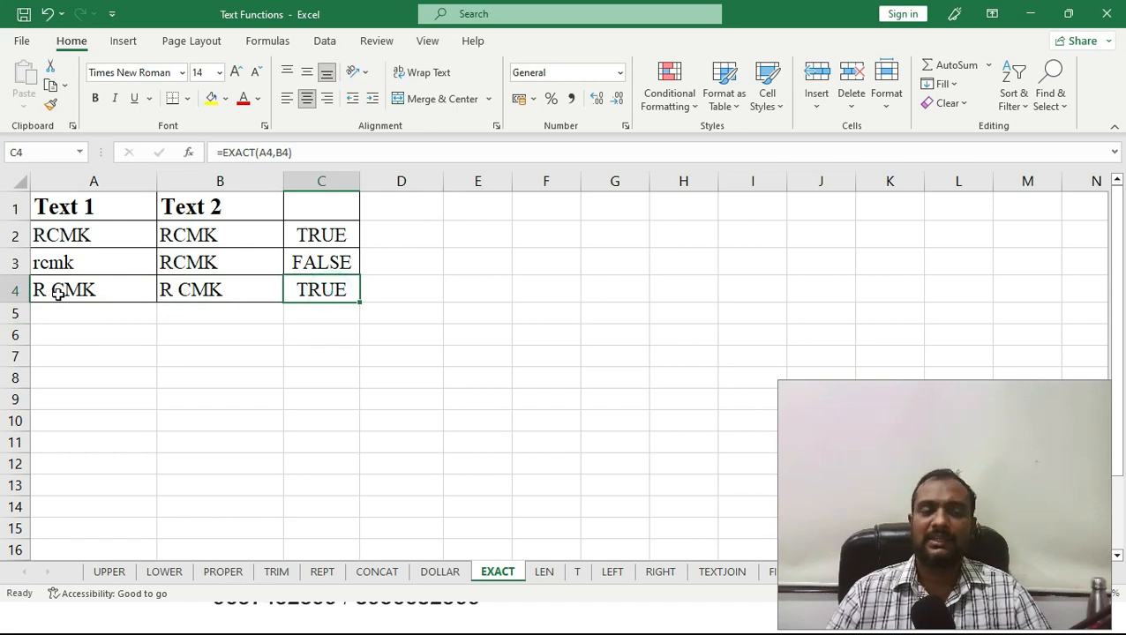
# - Delete the space inside the Text 2 entry in B4 so it reads RCMK, and compare it with A4 and the C4 result
pyautogui.doubleClick(180, 289)
pyautogui.press('BackSpace')
pyautogui.press('Return')
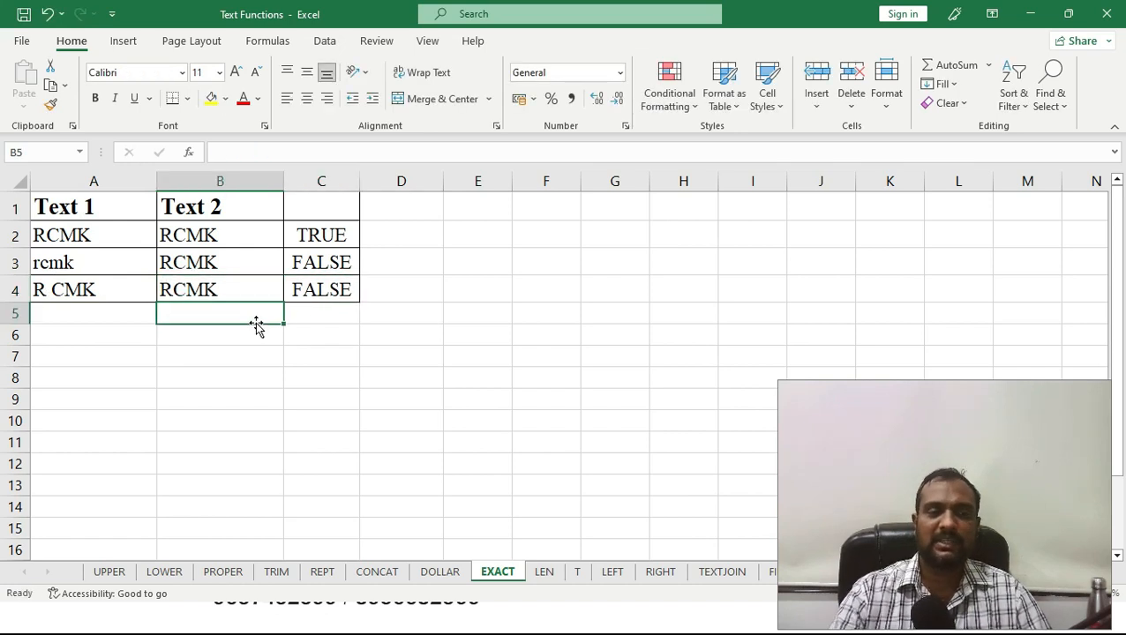
pyautogui.click(326, 291)
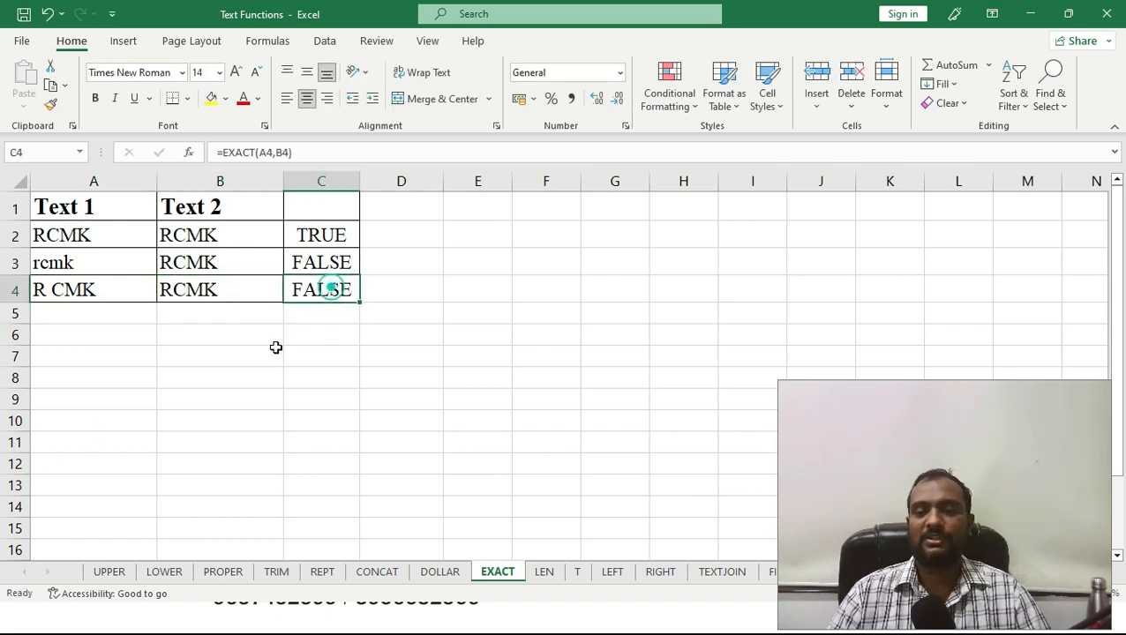
pyautogui.click(55, 293)
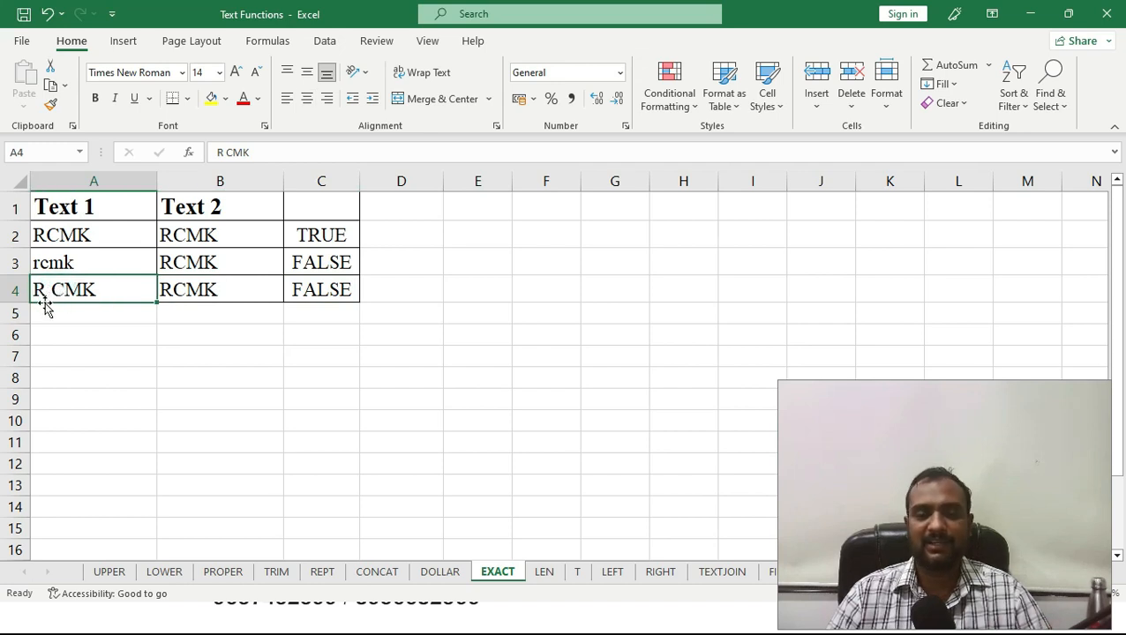
pyautogui.click(322, 294)
pyautogui.click(95, 294)
pyautogui.click(249, 296)
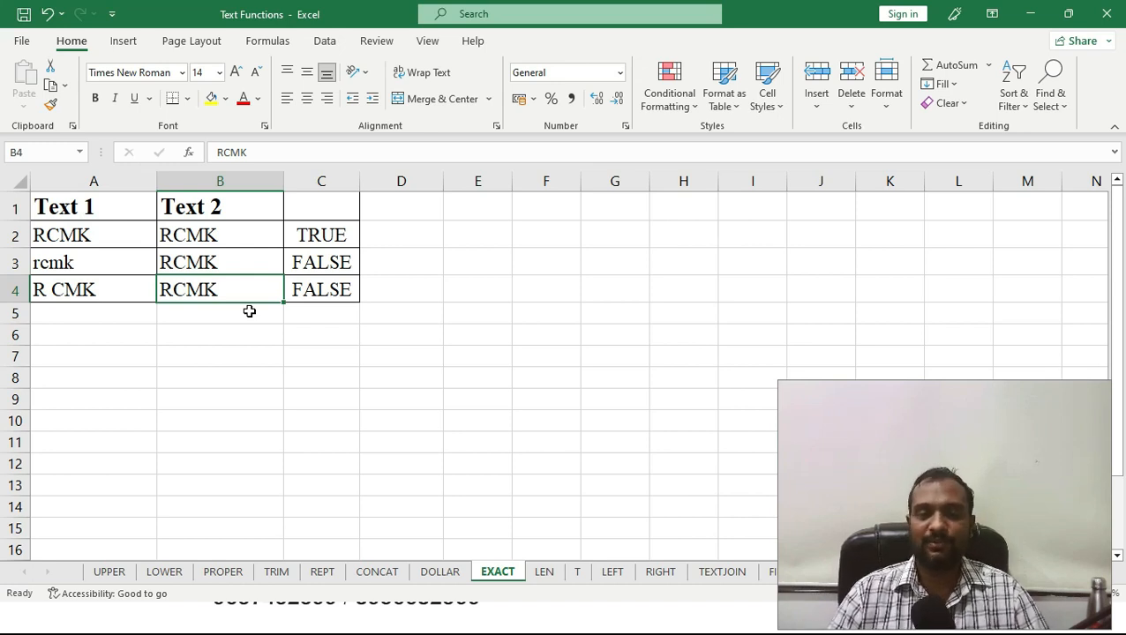
# - Enter =IF(EXACT(A2,B2),"Same Value","Different Value") in D2
pyautogui.click(388, 231)
pyautogui.write('=if(')
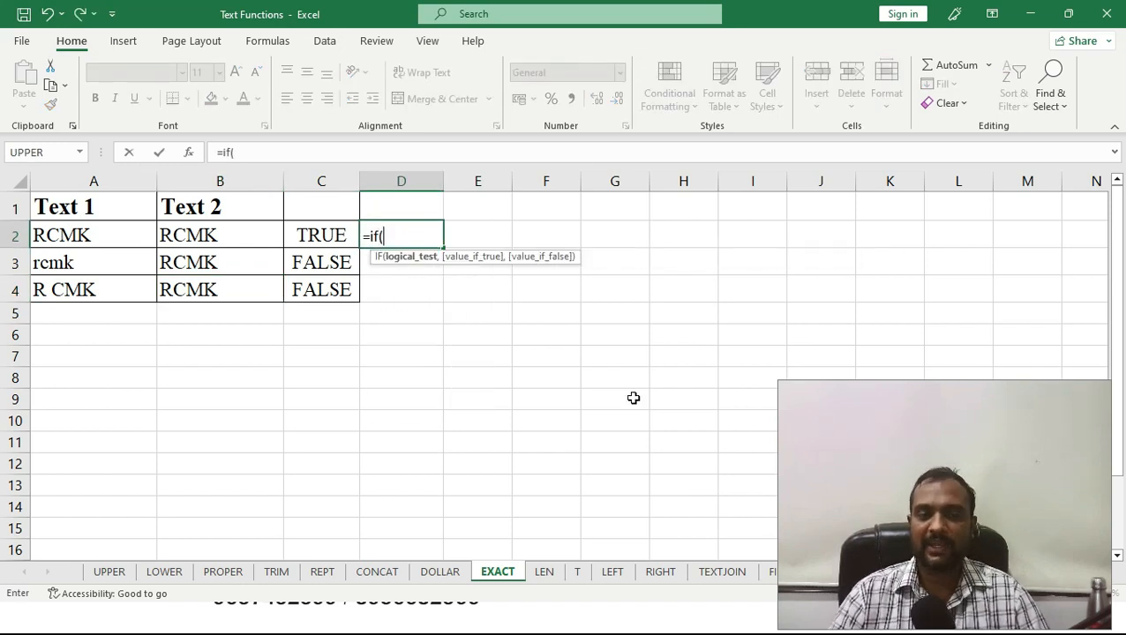
pyautogui.write('exac')
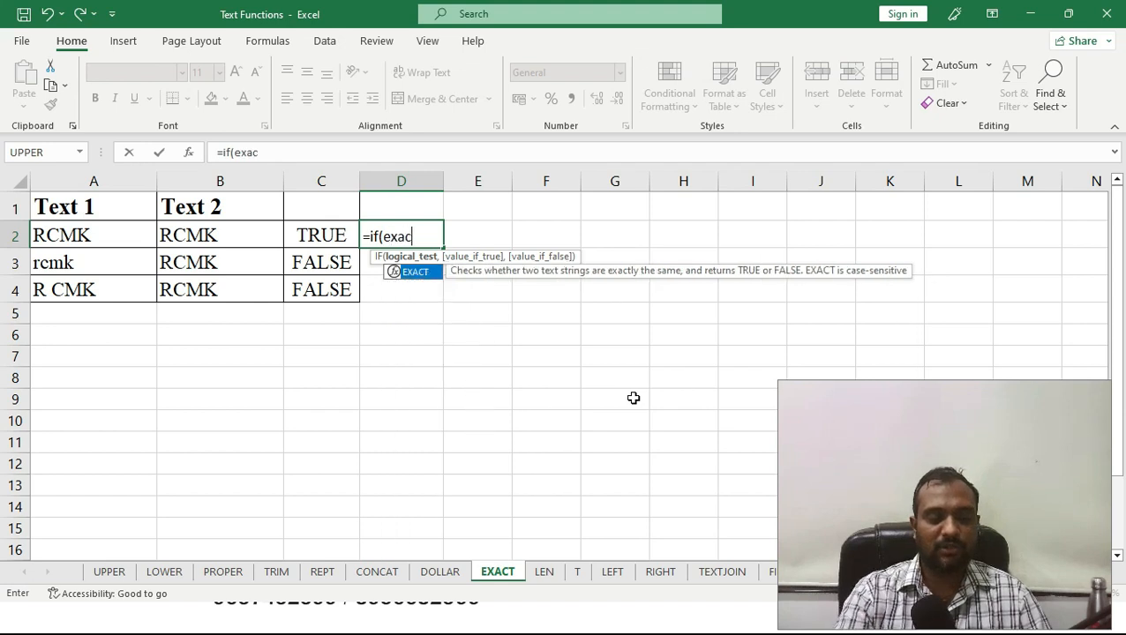
pyautogui.write('t(')
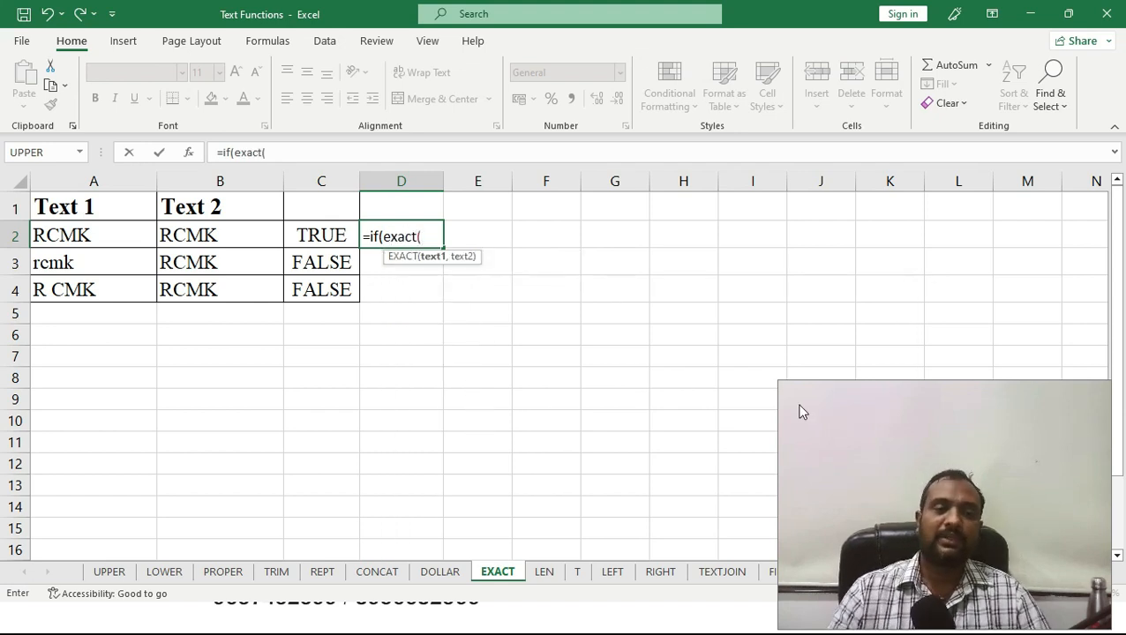
pyautogui.click(90, 231)
pyautogui.write(',')
pyautogui.click(201, 238)
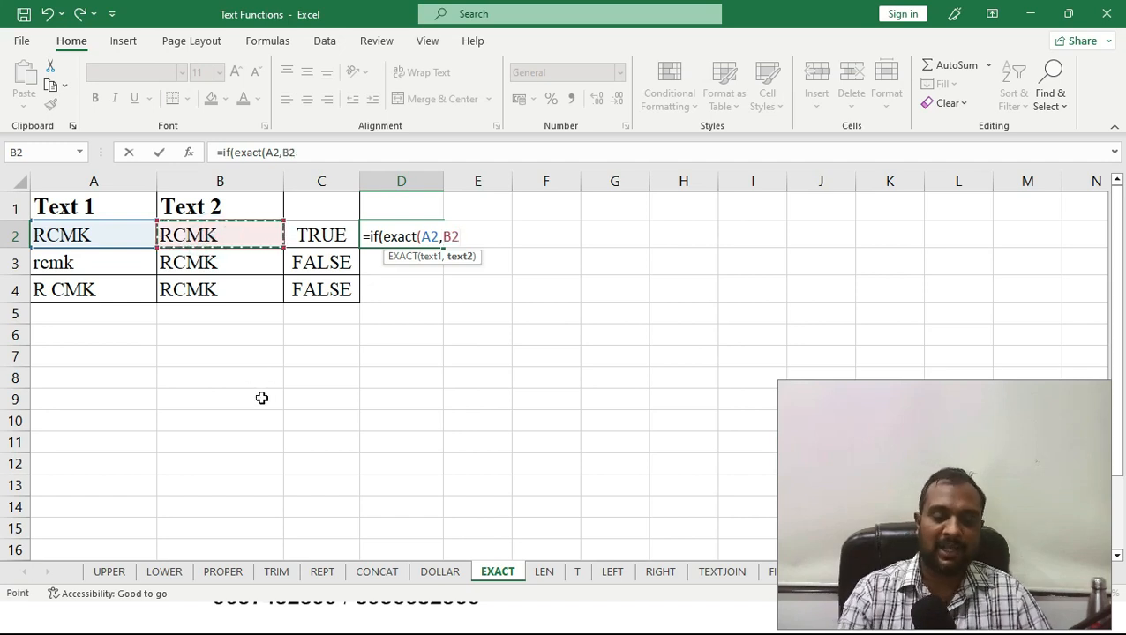
pyautogui.write('),')
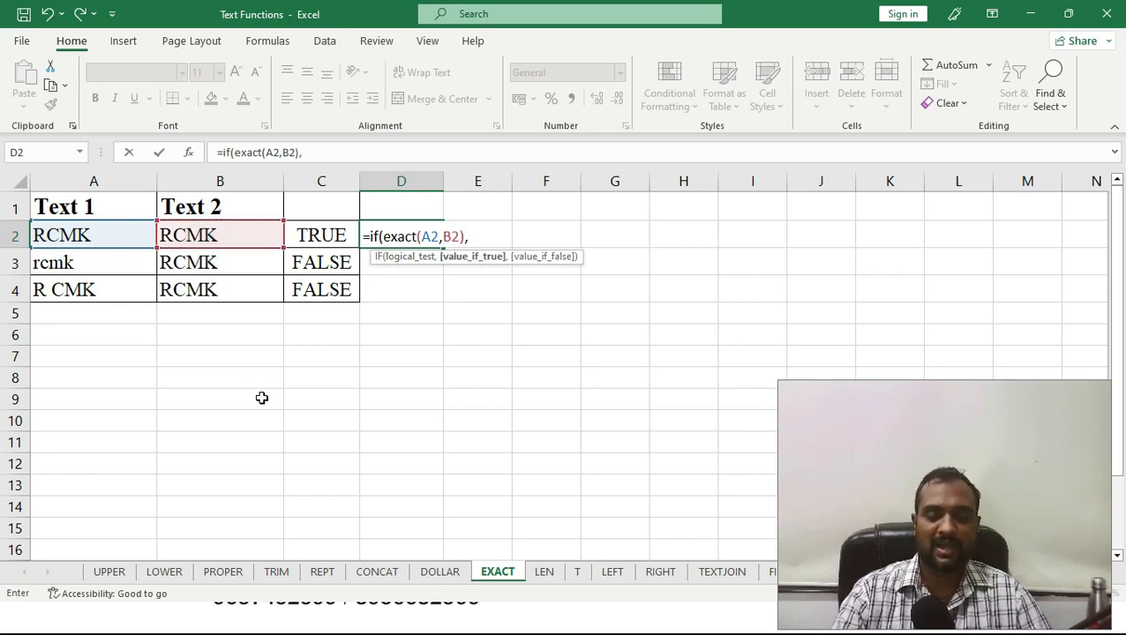
pyautogui.write('"Same Value",')
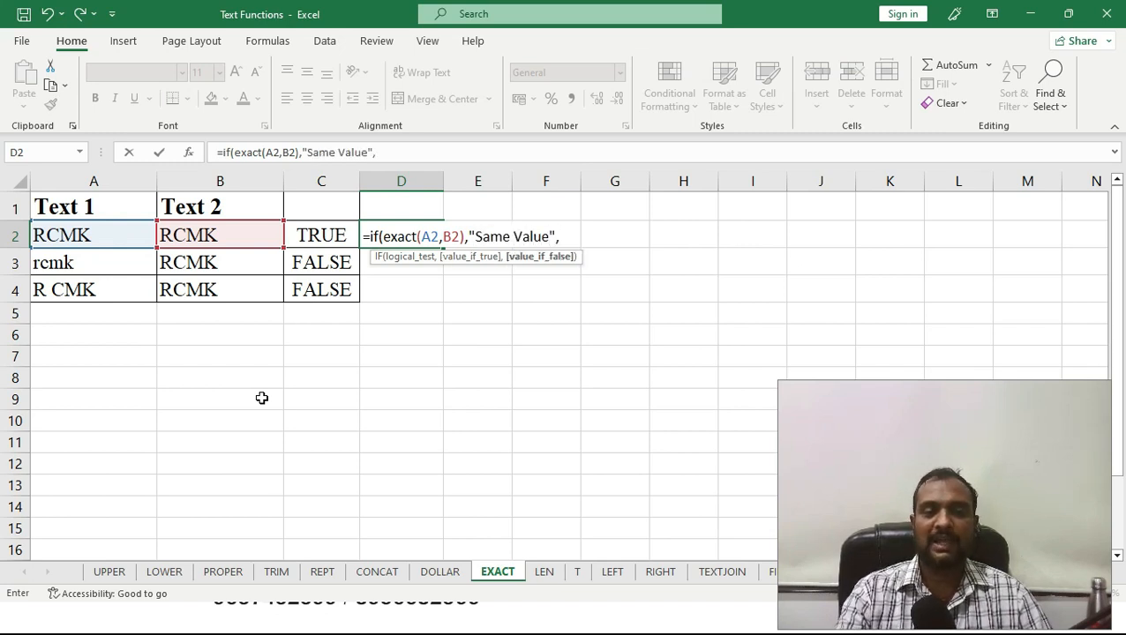
pyautogui.write('"Different Value")P')
pyautogui.press('BackSpace')
pyautogui.press('Return')
pyautogui.press('Up')
# - Examine the IF formula in D2, focusing on the EXACT(A2,B2) part used as its logical test
pyautogui.doubleClick(403, 233)
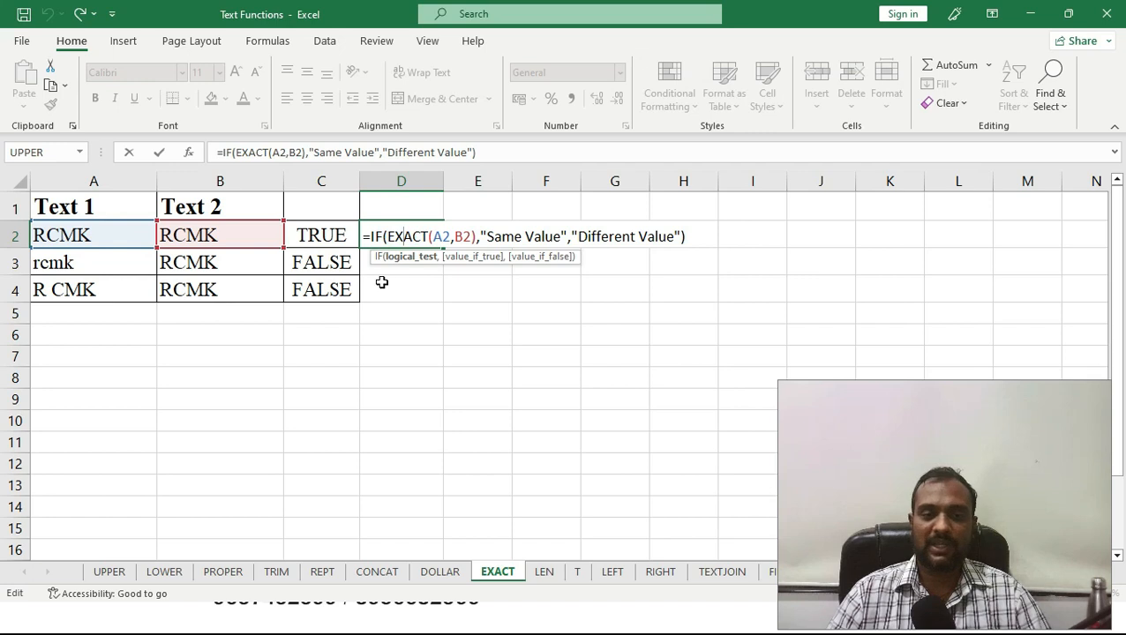
pyautogui.press('Return')
pyautogui.click(403, 243)
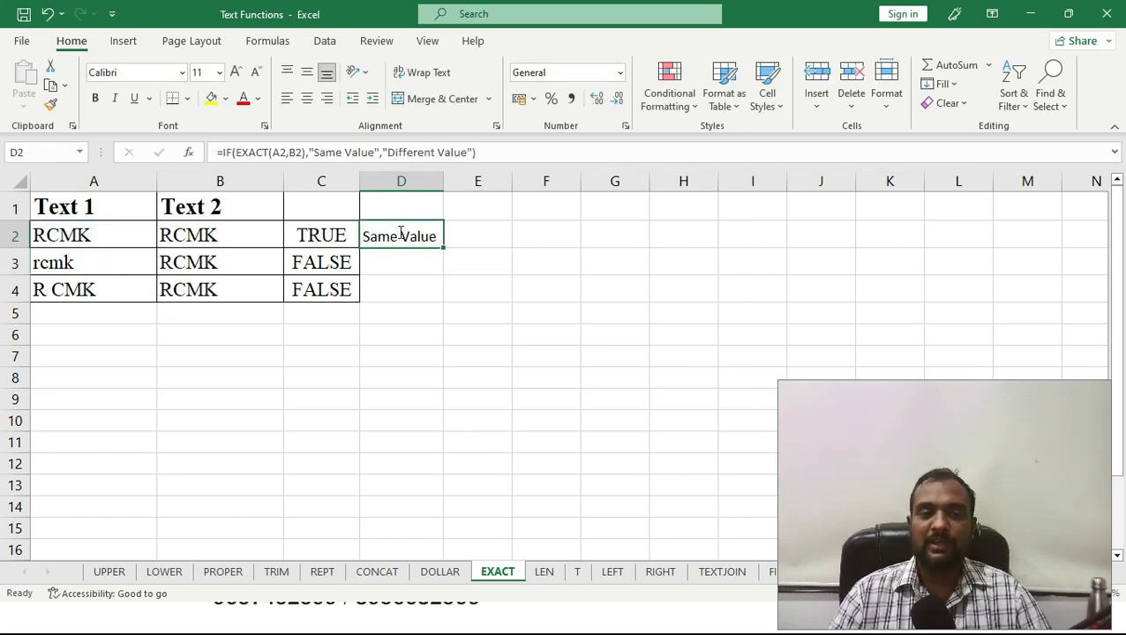
pyautogui.doubleClick(403, 244)
pyautogui.moveTo(386, 236); pyautogui.dragTo(469, 241)
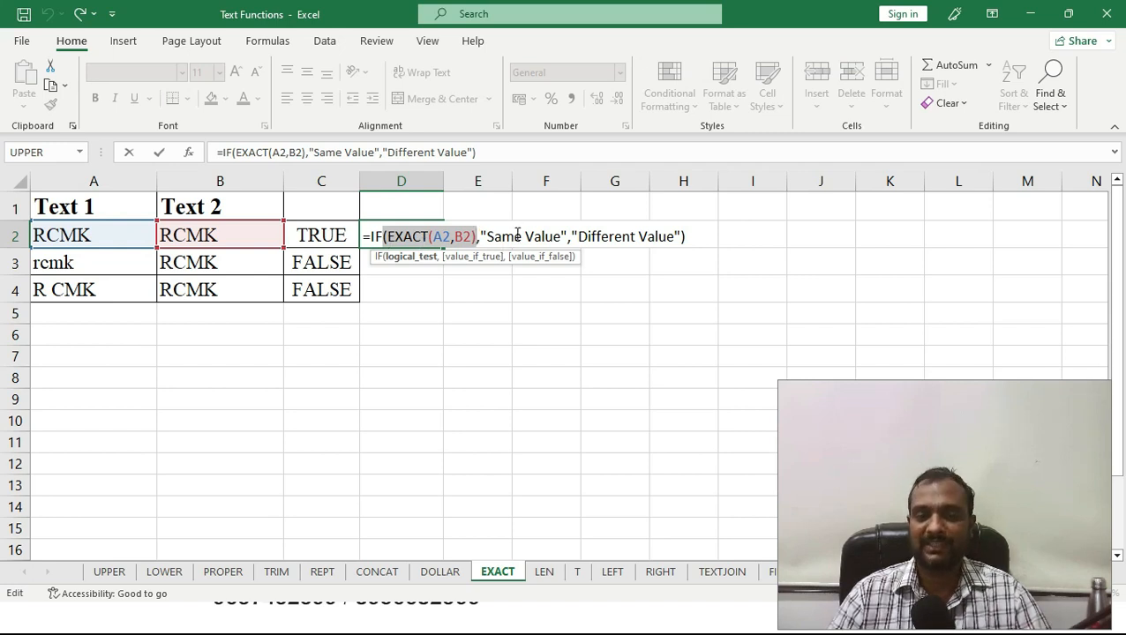
pyautogui.press('Return')
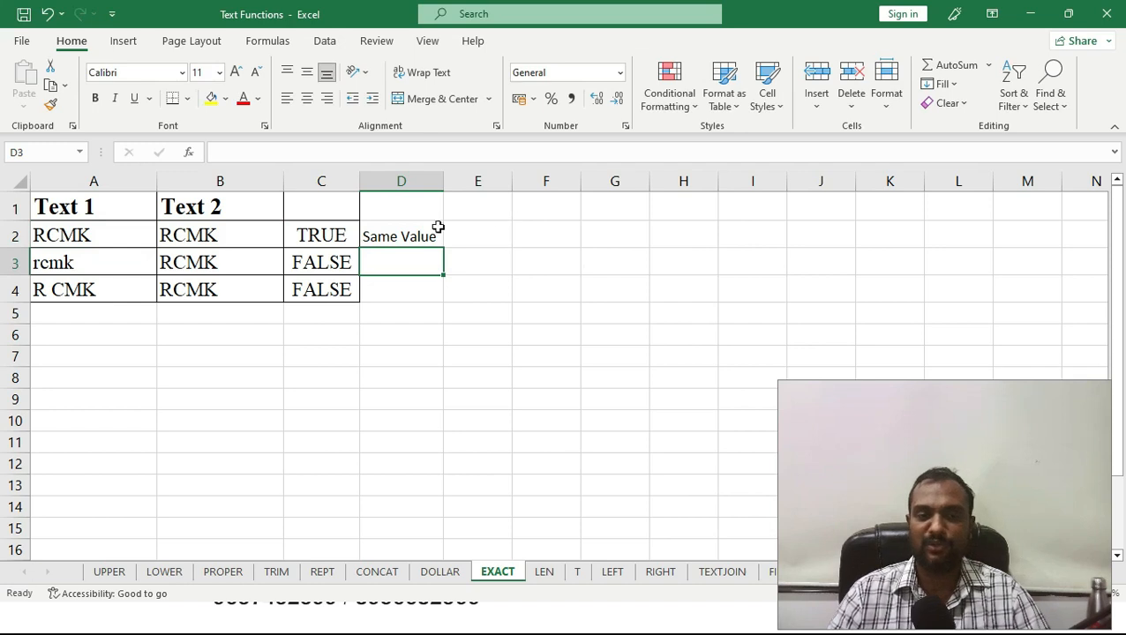
# - Fill the IF formula from D2 down to D4 and autofit the width of column D
pyautogui.click(415, 232)
pyautogui.moveTo(442, 248); pyautogui.dragTo(442, 298)
pyautogui.click(382, 256)
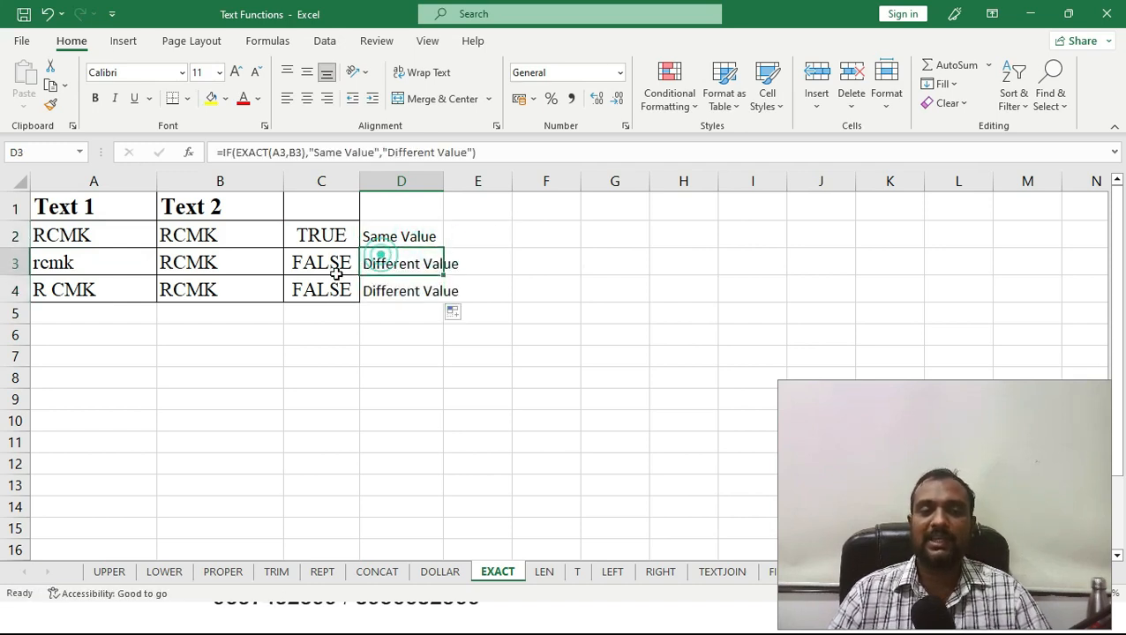
pyautogui.doubleClick(442, 181)
# - Examine the IF formula in D3, looking at its EXACT(A3,B3) test and its "Different Value" argument
pyautogui.doubleClick(450, 262)
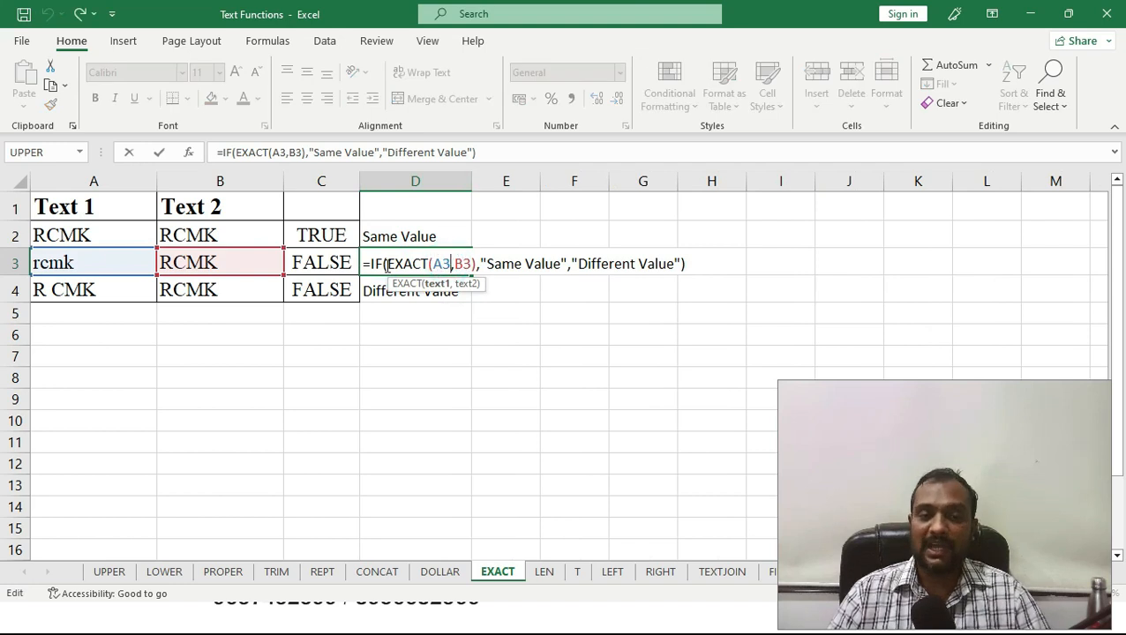
pyautogui.moveTo(387, 263); pyautogui.dragTo(477, 264)
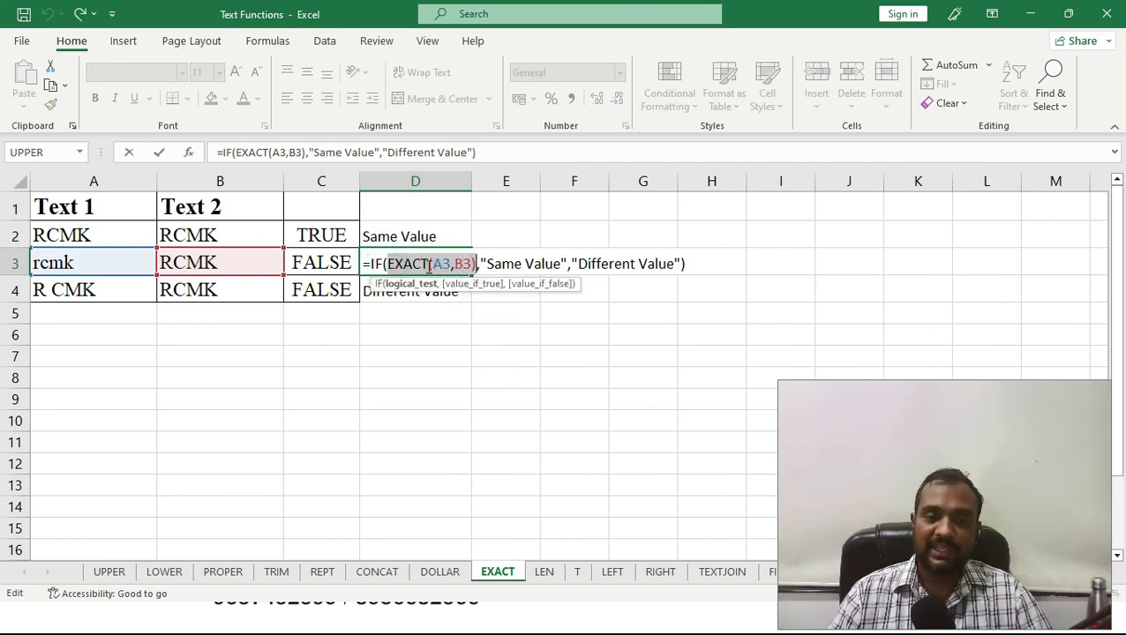
pyautogui.click(627, 263)
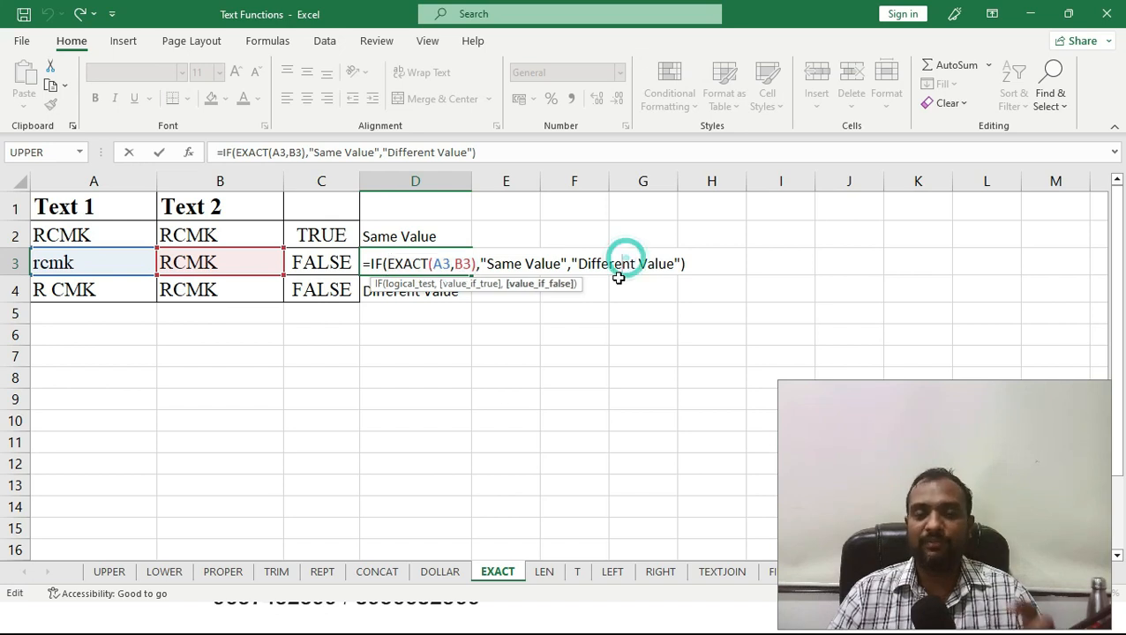
pyautogui.press('Return')
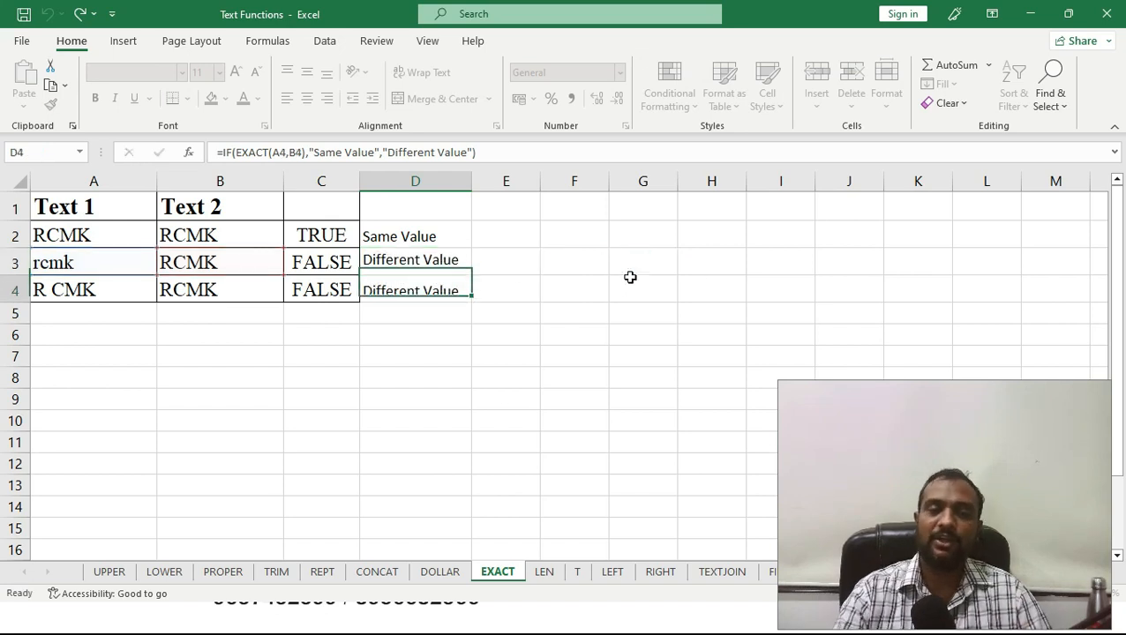
pyautogui.click(436, 268)
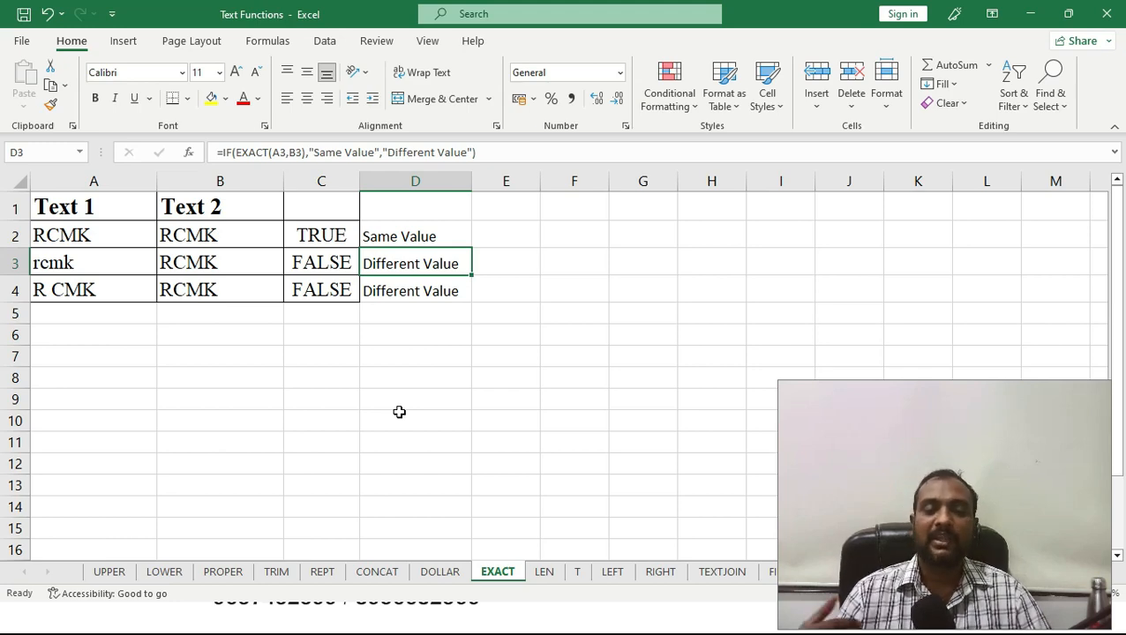
# - Switch to the presentation, view the slide on the LEN function, and return to the Excel workbook
pyautogui.hotkey('alt', 'Tab')
pyautogui.press('Right')
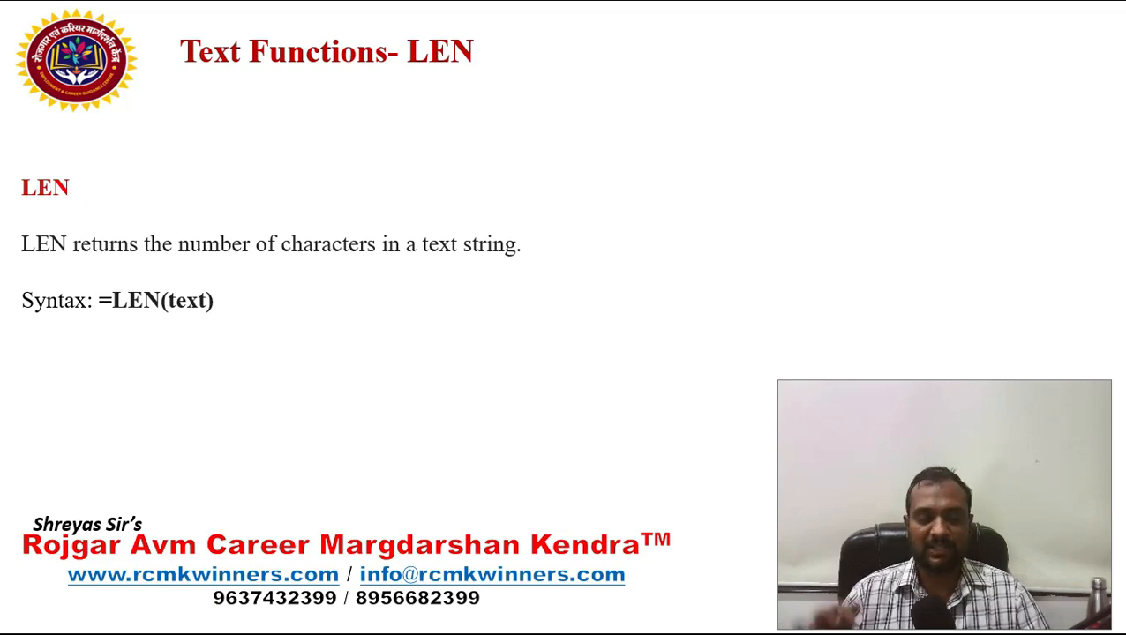
pyautogui.hotkey('alt', 'Tab')
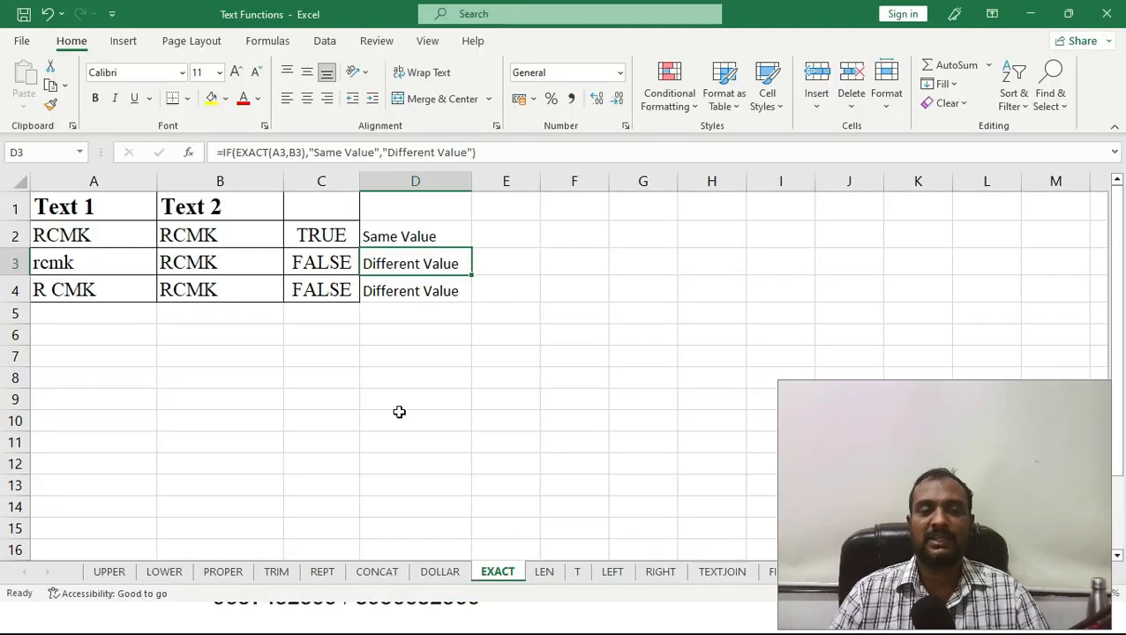
# - Open the LEN sheet and clear the existing character counts in B1:B5
pyautogui.click(544, 571)
pyautogui.click(236, 212)
pyautogui.moveTo(234, 201); pyautogui.dragTo(251, 302)
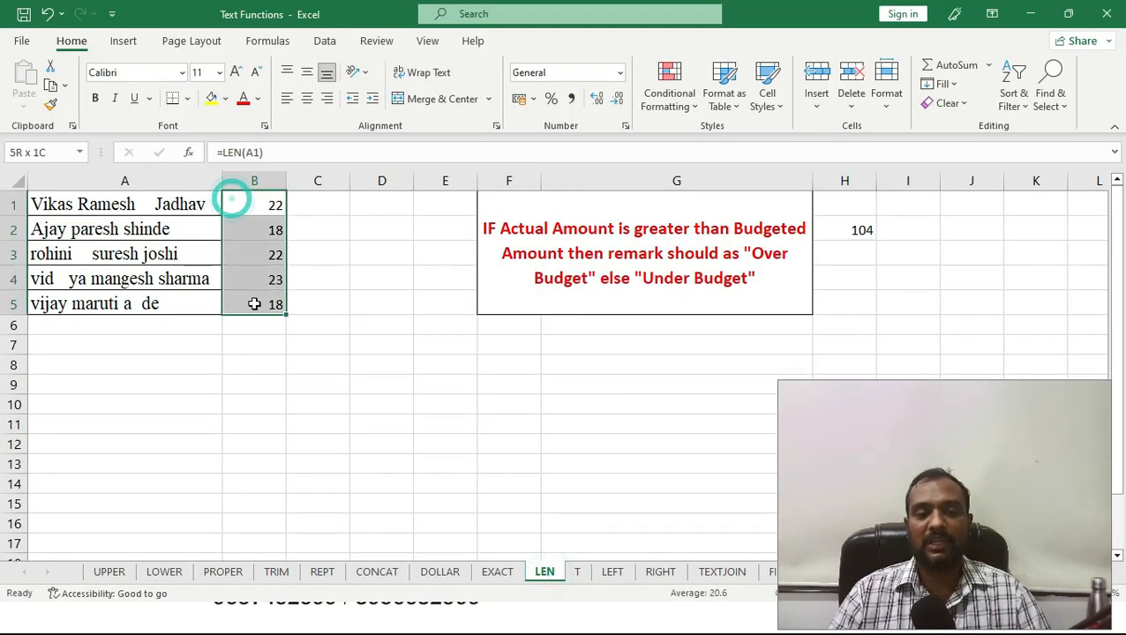
pyautogui.press('Delete')
# - Enter =LEN(A1) in B1 to count the characters of the name in A1
pyautogui.click(258, 207)
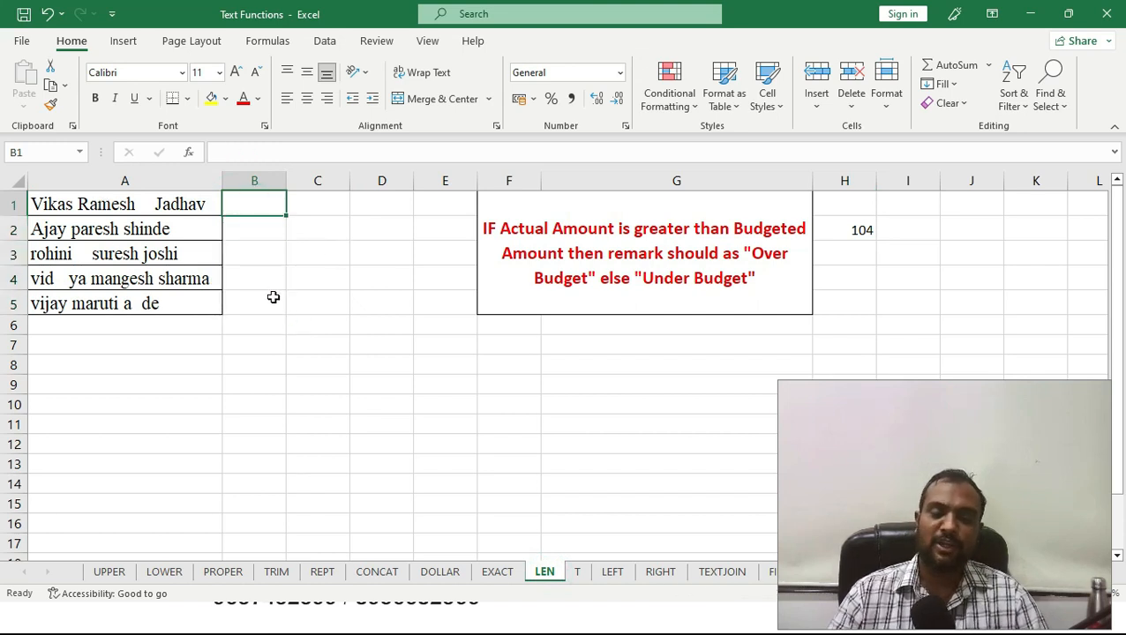
pyautogui.write('=len')
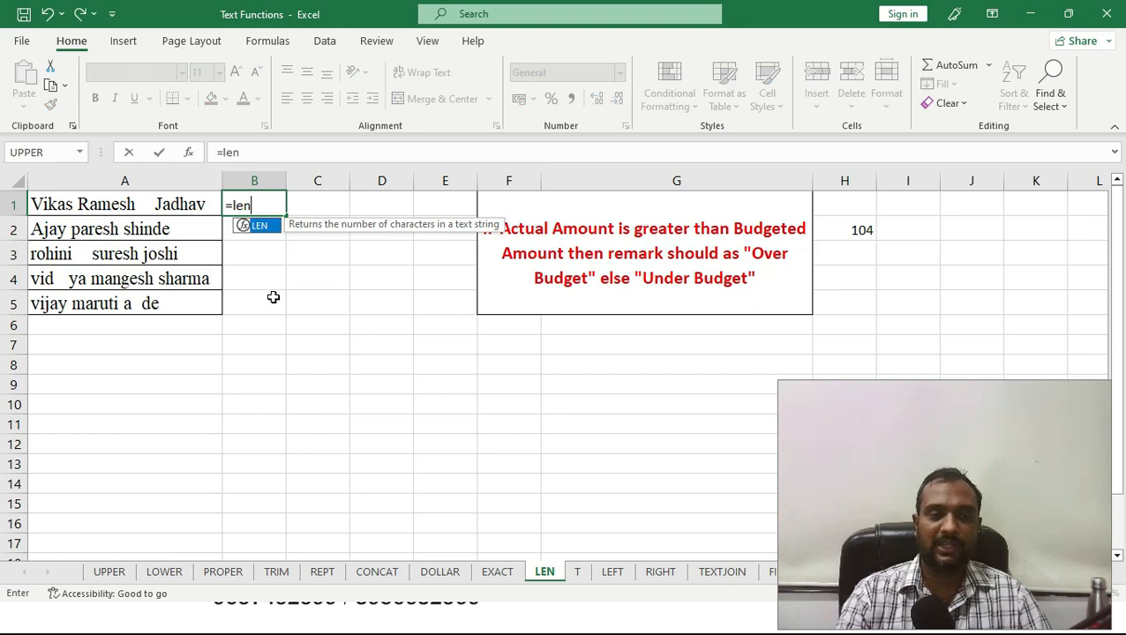
pyautogui.write('(')
pyautogui.click(102, 205)
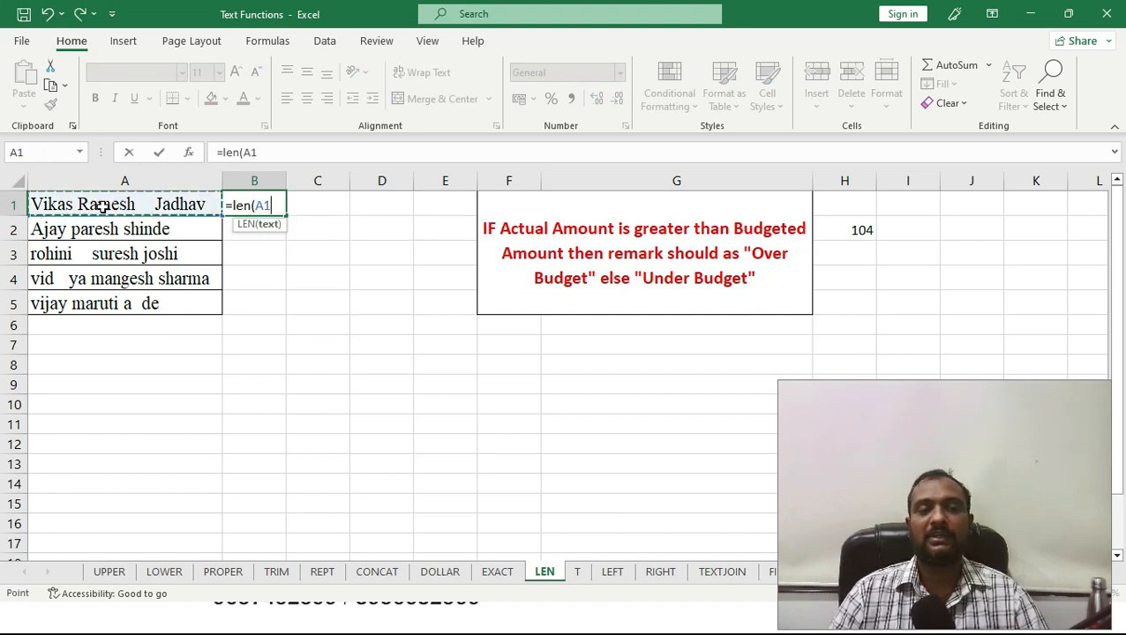
pyautogui.write(')')
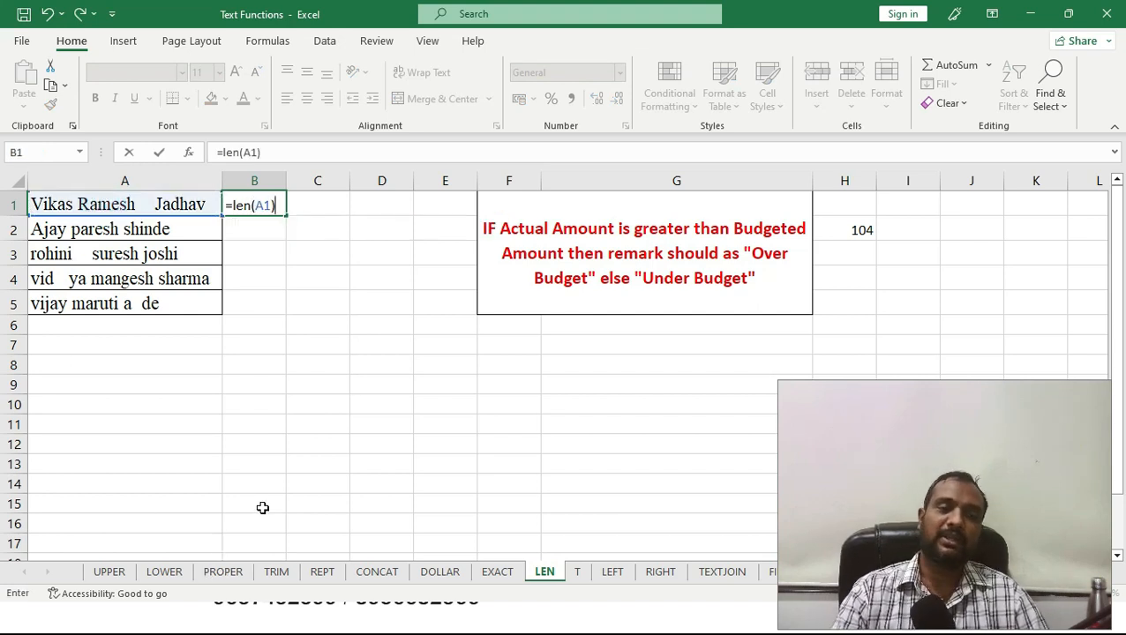
pyautogui.press('Return')
pyautogui.press('Up')
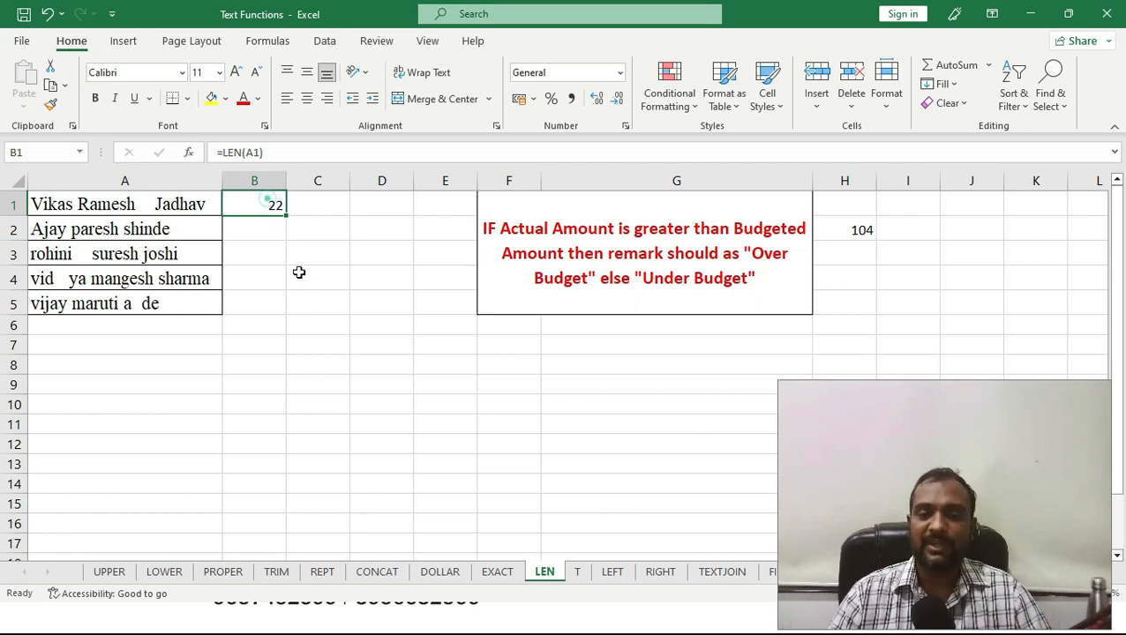
# - Fill the LEN formula from B1 down to B5 and check the copied formulas
pyautogui.doubleClick(286, 215)
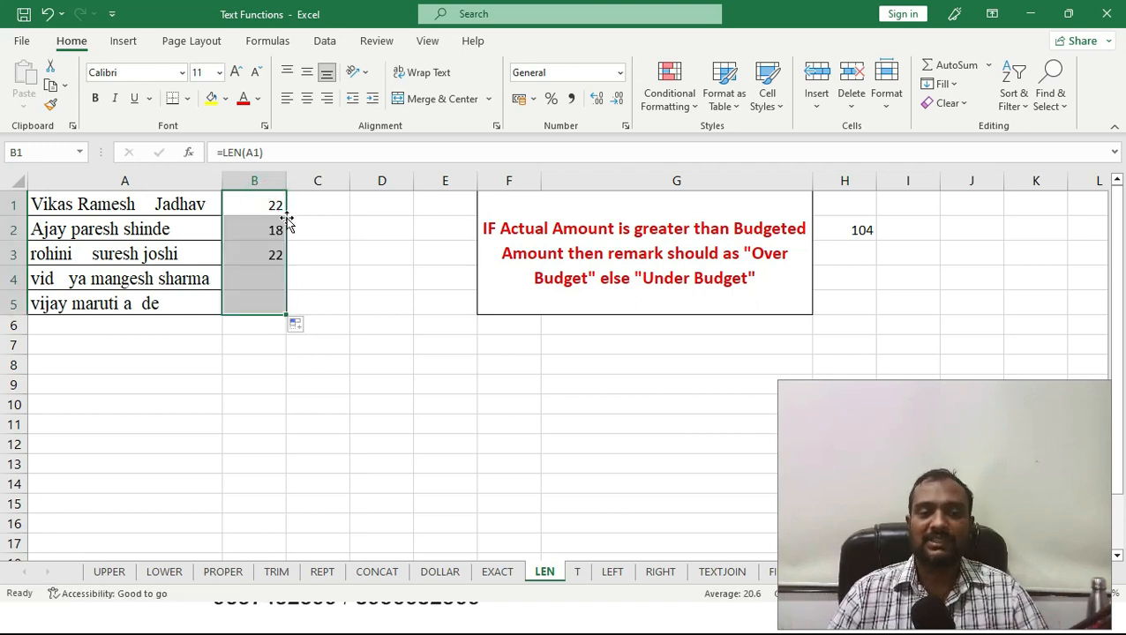
pyautogui.click(274, 306)
pyautogui.click(264, 279)
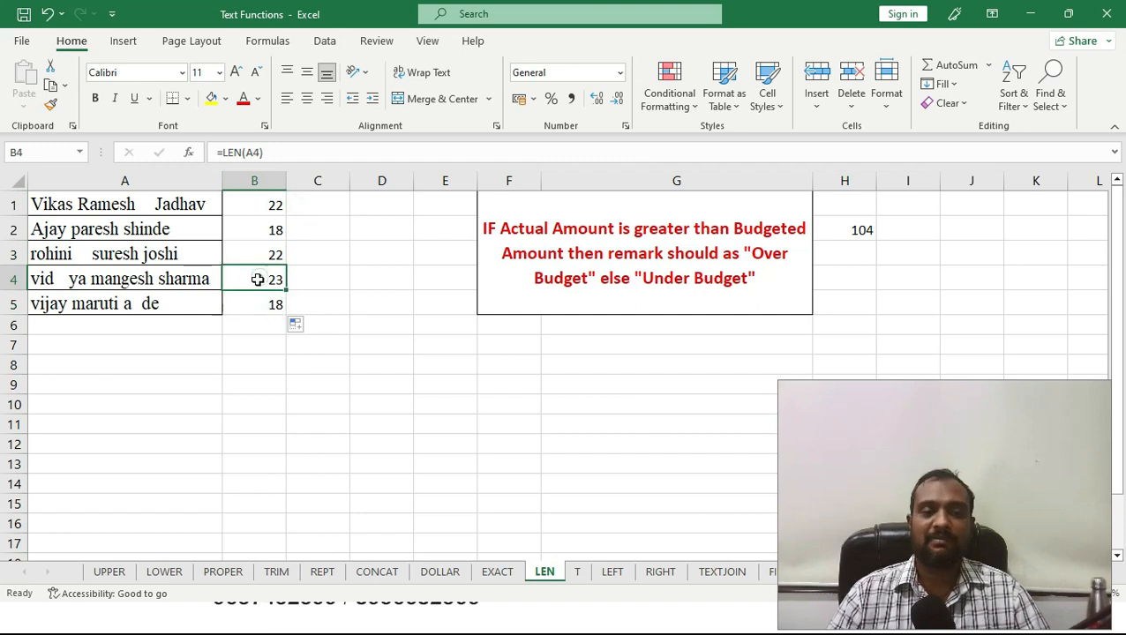
# - Replace the content of H2 with =LEN(F1) to count the characters of the merged budget remark text
pyautogui.click(835, 231)
pyautogui.press('Delete')
pyautogui.write('=len(')
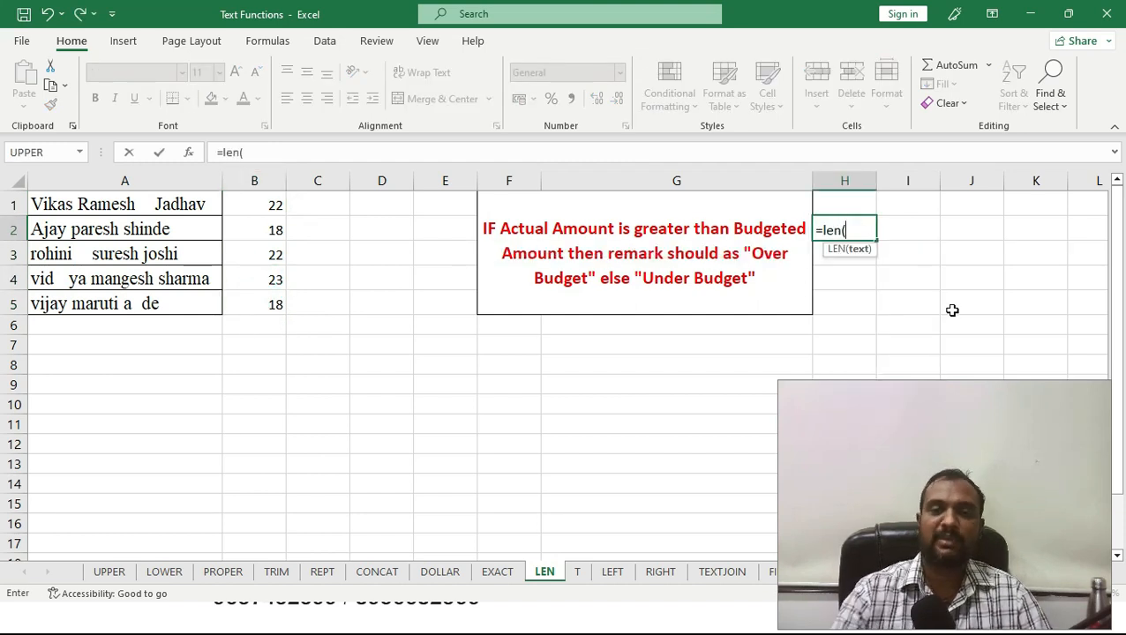
pyautogui.click(649, 239)
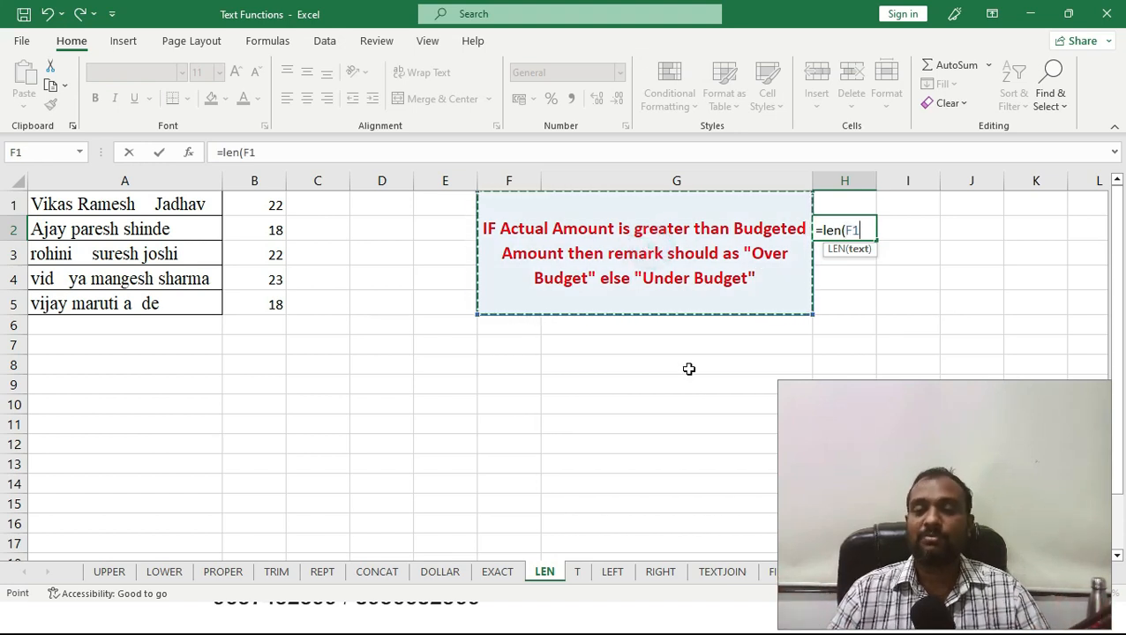
pyautogui.write(')')
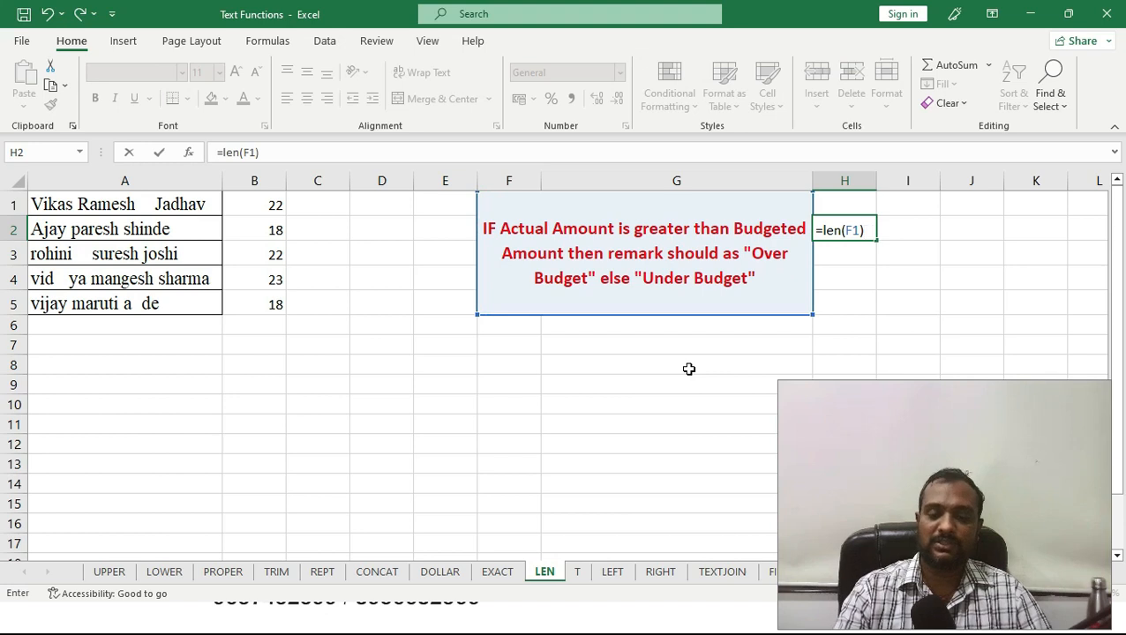
pyautogui.press('Return')
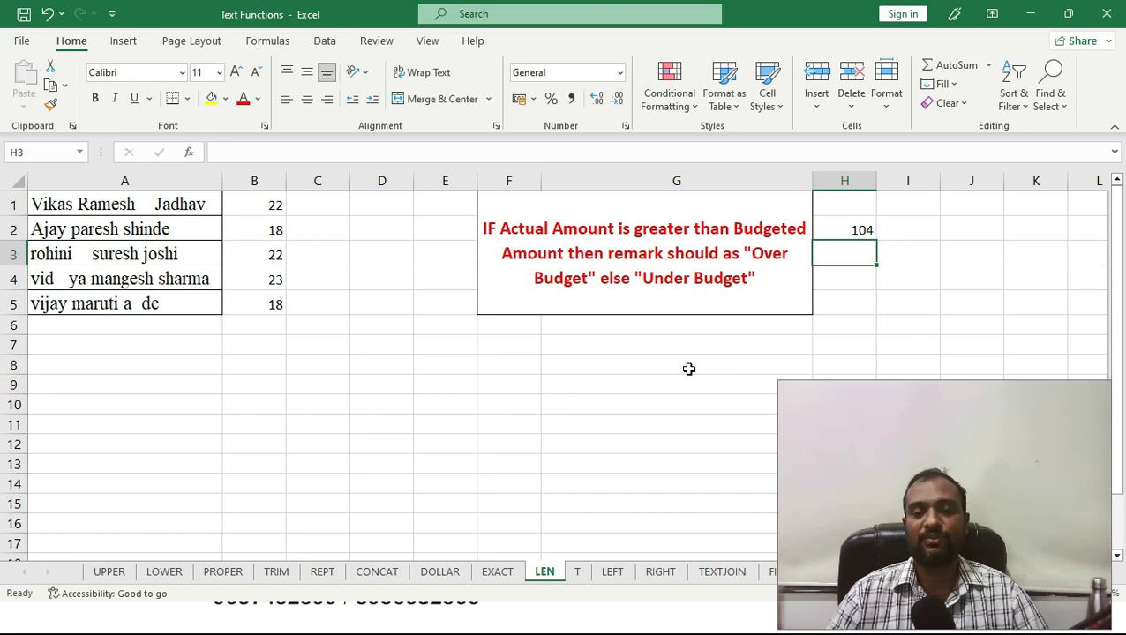
pyautogui.click(666, 254)
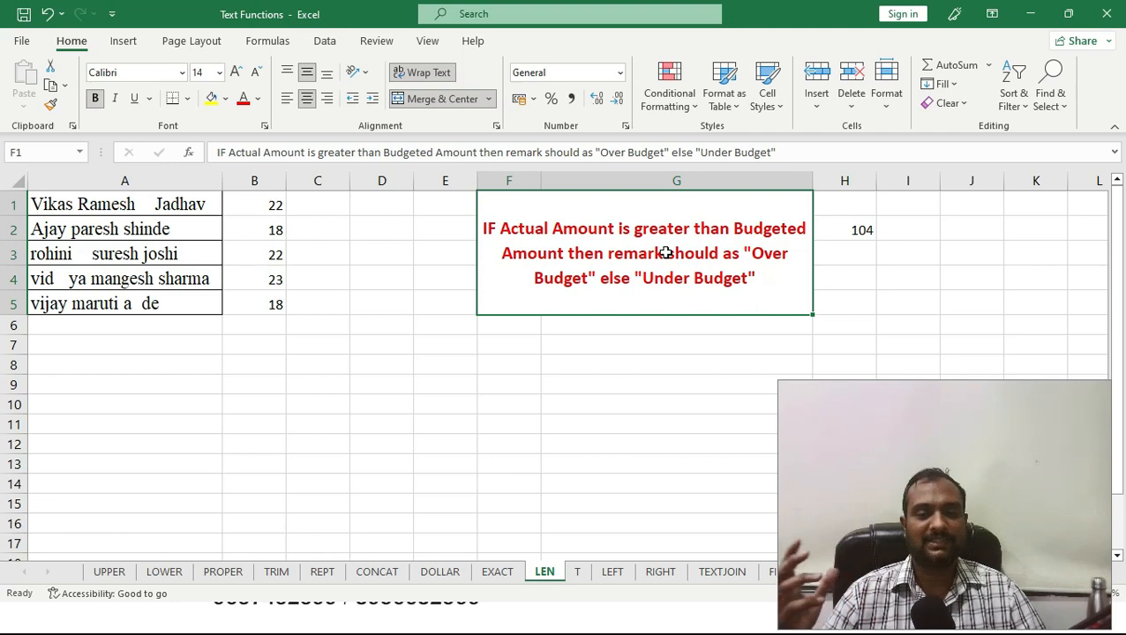
# - Switch to the presentation, view the slide on the T function, and return to the Excel workbook
pyautogui.hotkey('alt', 'Tab')
pyautogui.press('Right')
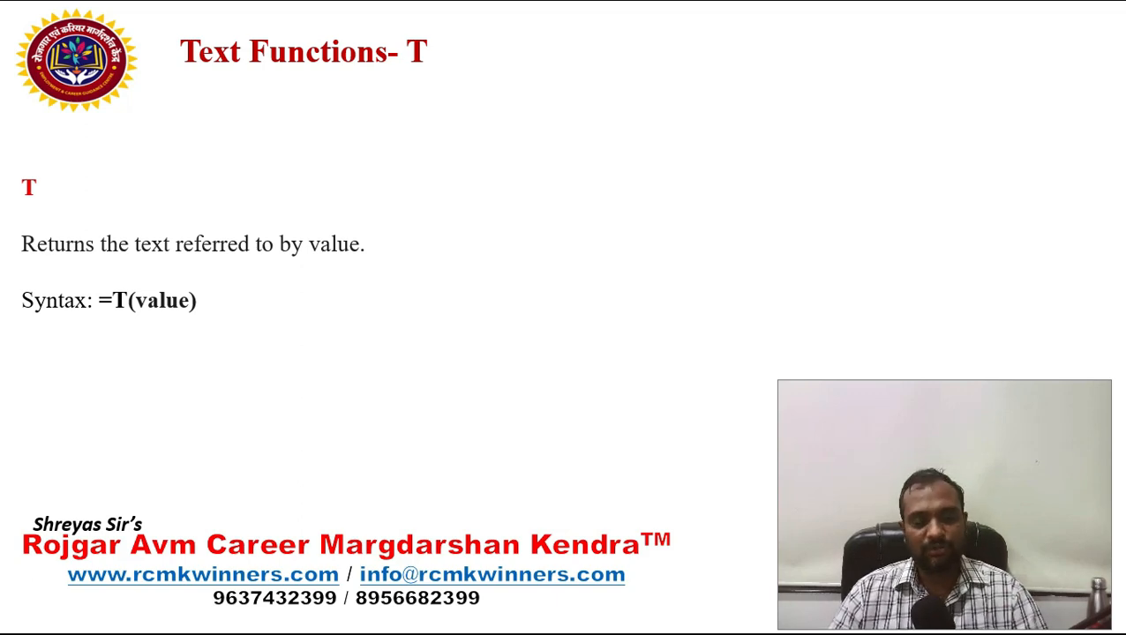
pyautogui.hotkey('alt', 'Tab')
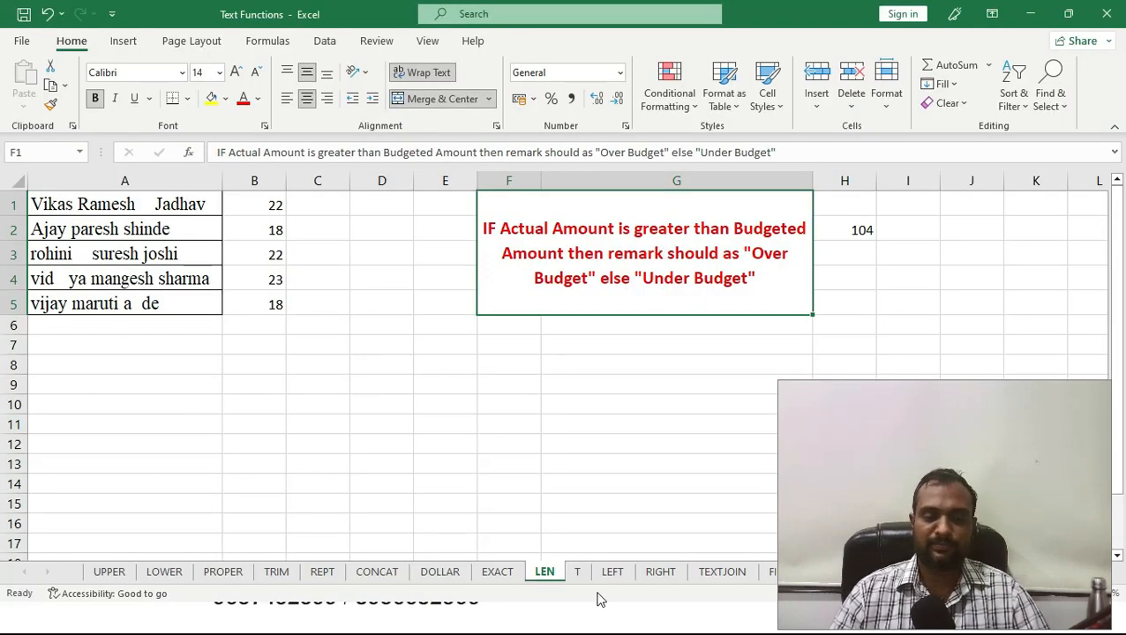
# - Open the T sheet, clear the existing T results in B1:B2, and select the source text in A1
pyautogui.click(577, 571)
pyautogui.moveTo(204, 204); pyautogui.dragTo(204, 236)
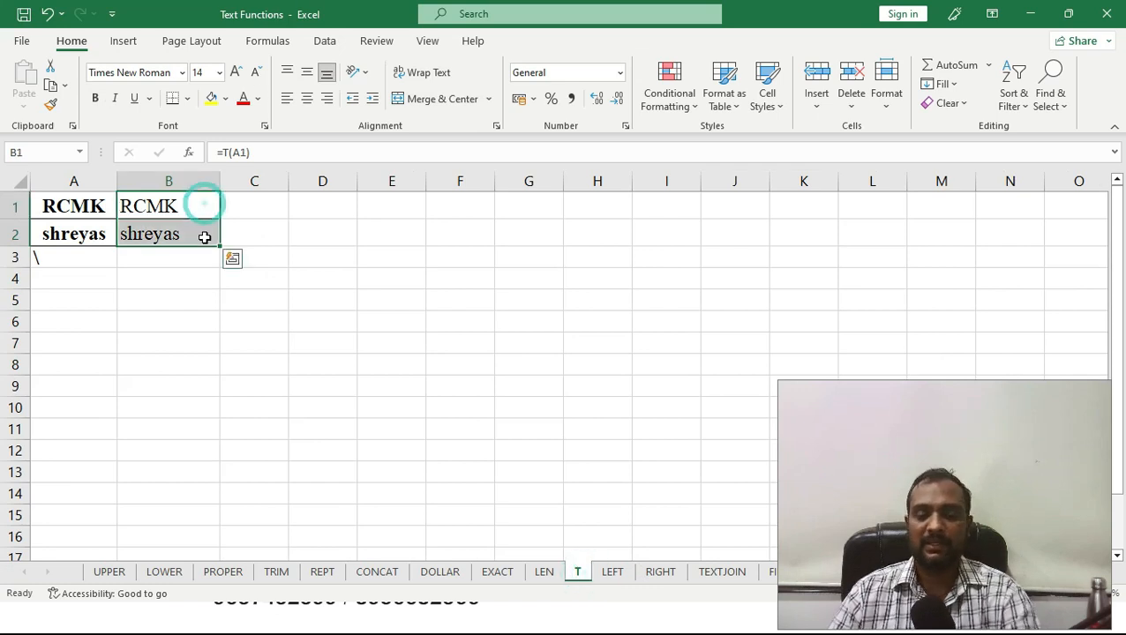
pyautogui.press('Delete')
pyautogui.click(75, 206)
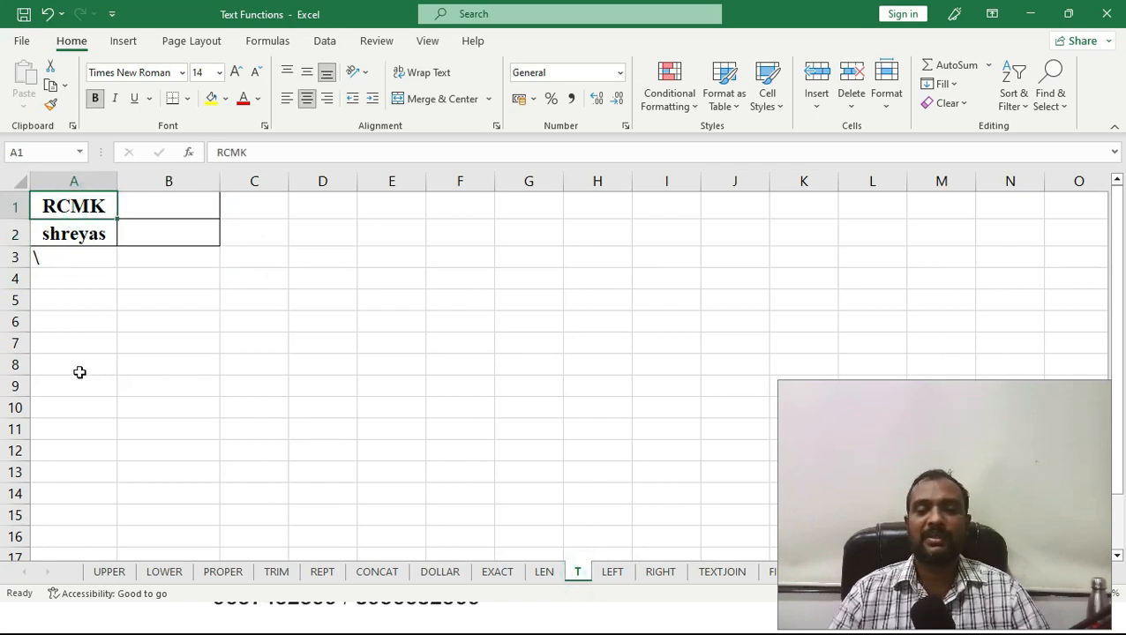
# - Replace the text in A2 with the number 1234 and clear the stray backslash from A3
pyautogui.click(77, 229)
pyautogui.write('1234')
pyautogui.press('Return')
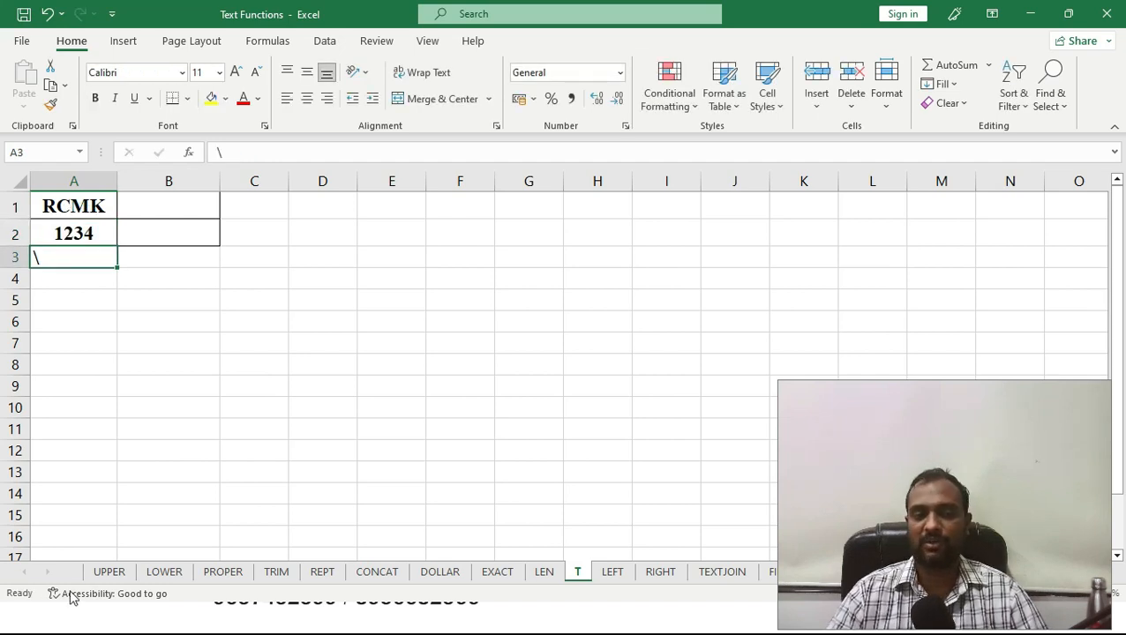
pyautogui.press('BackSpace')
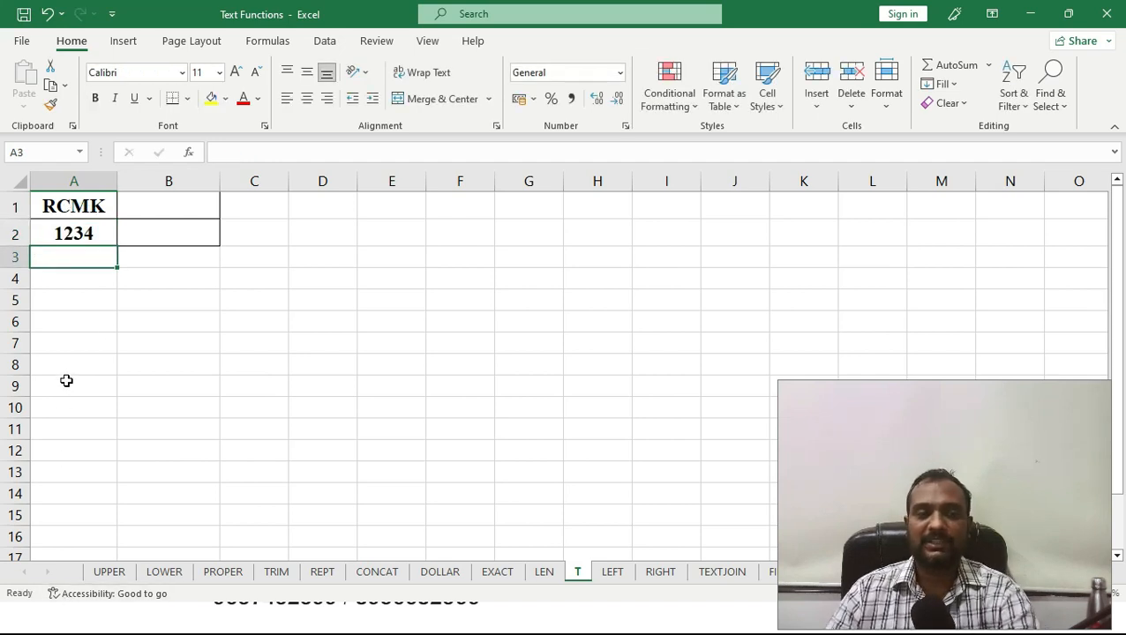
# - Enter =T(A1) in B1 to return the text from A1, and compare the result with its source cell
pyautogui.click(170, 205)
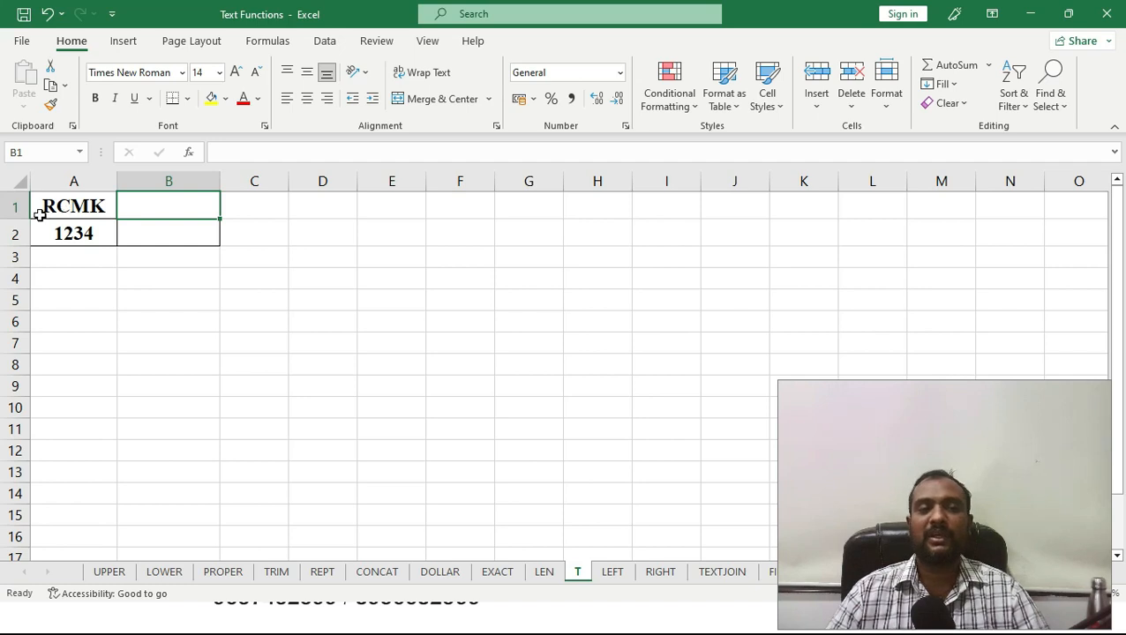
pyautogui.write('=')
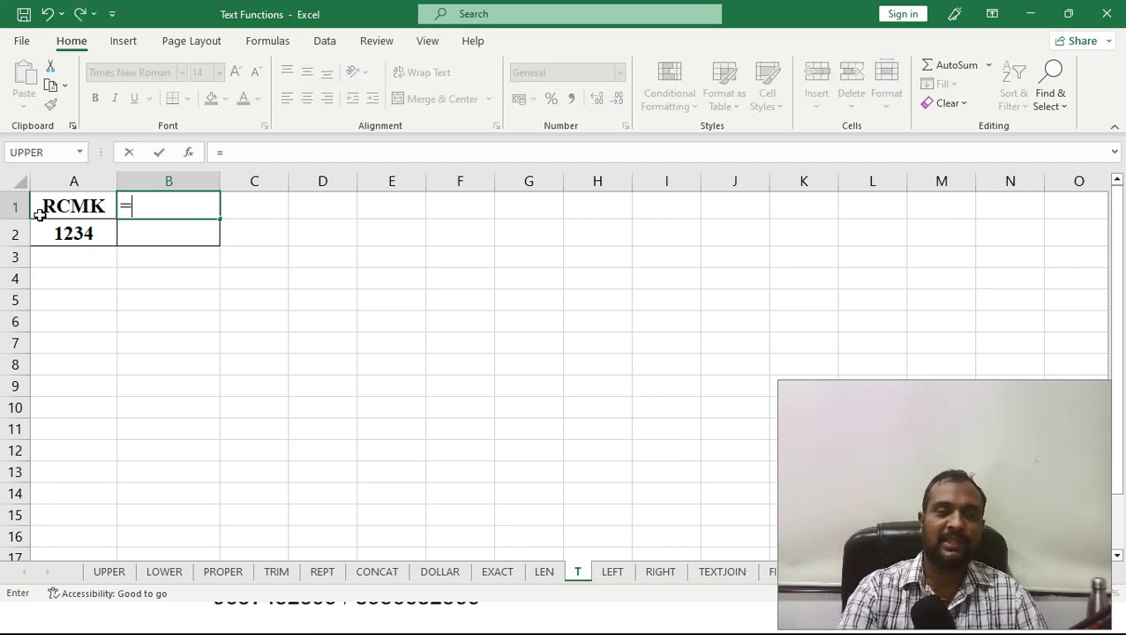
pyautogui.write('t(')
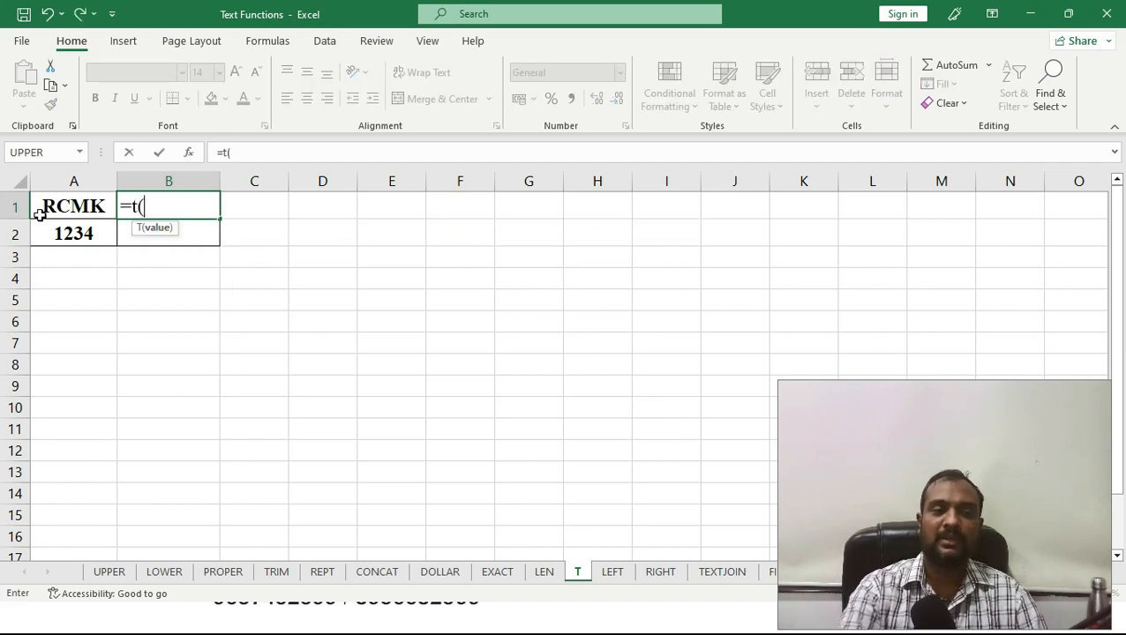
pyautogui.click(74, 207)
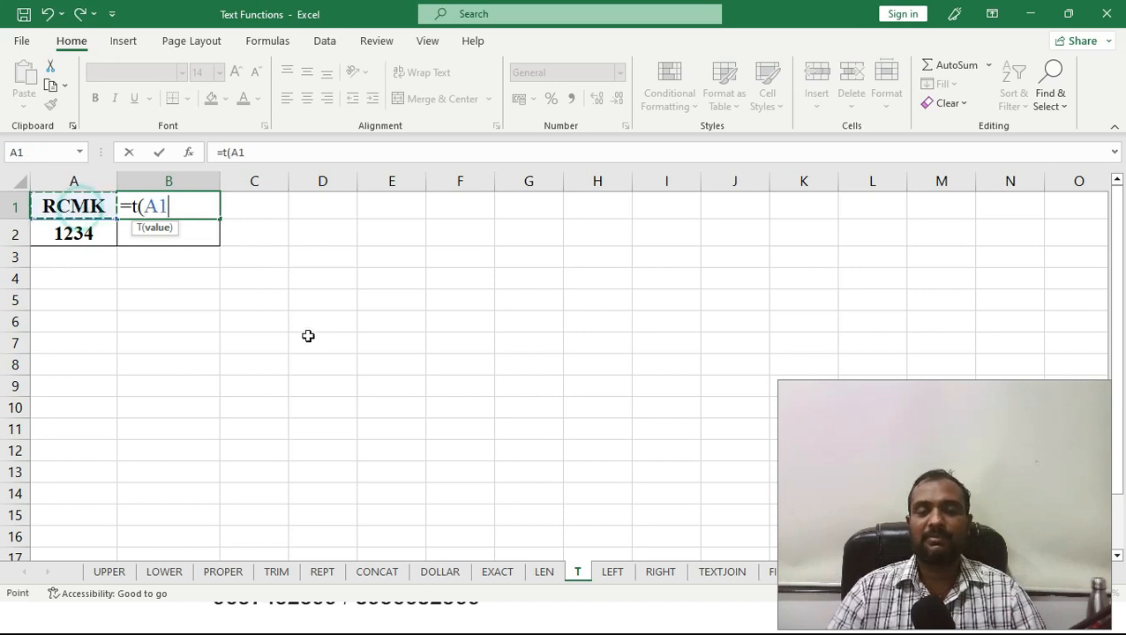
pyautogui.write(')')
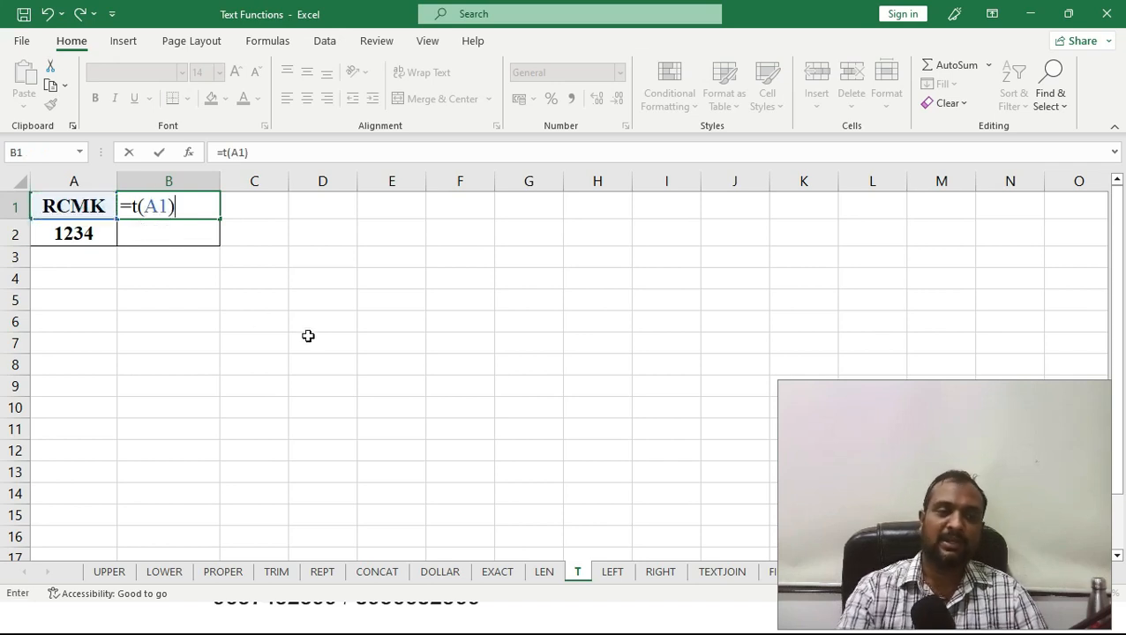
pyautogui.press('Return')
pyautogui.press('Up')
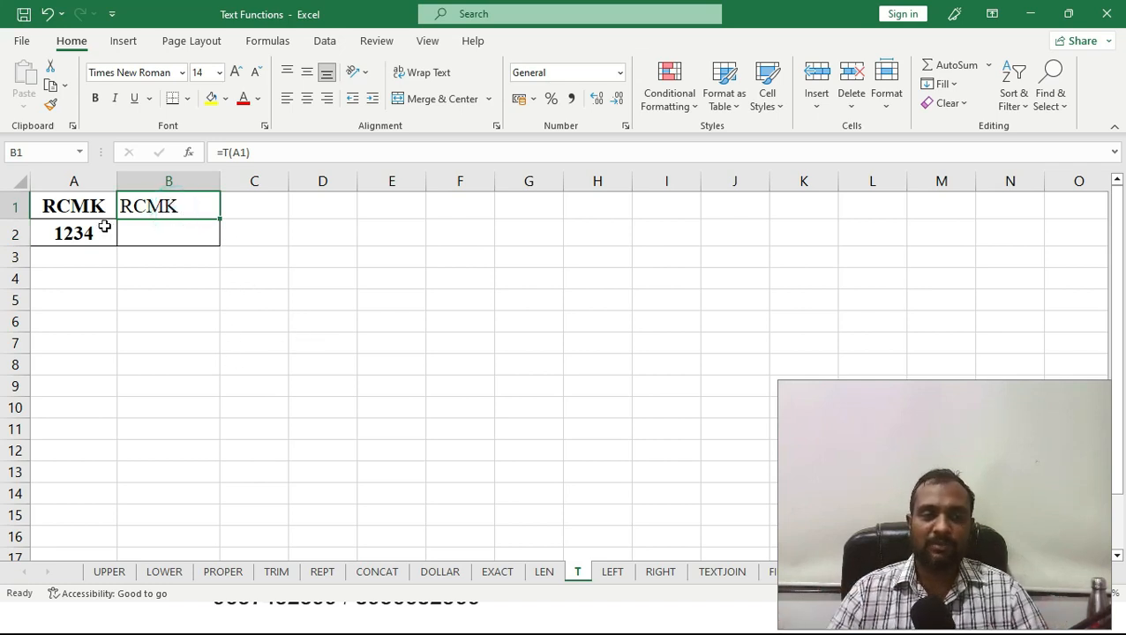
pyautogui.click(74, 206)
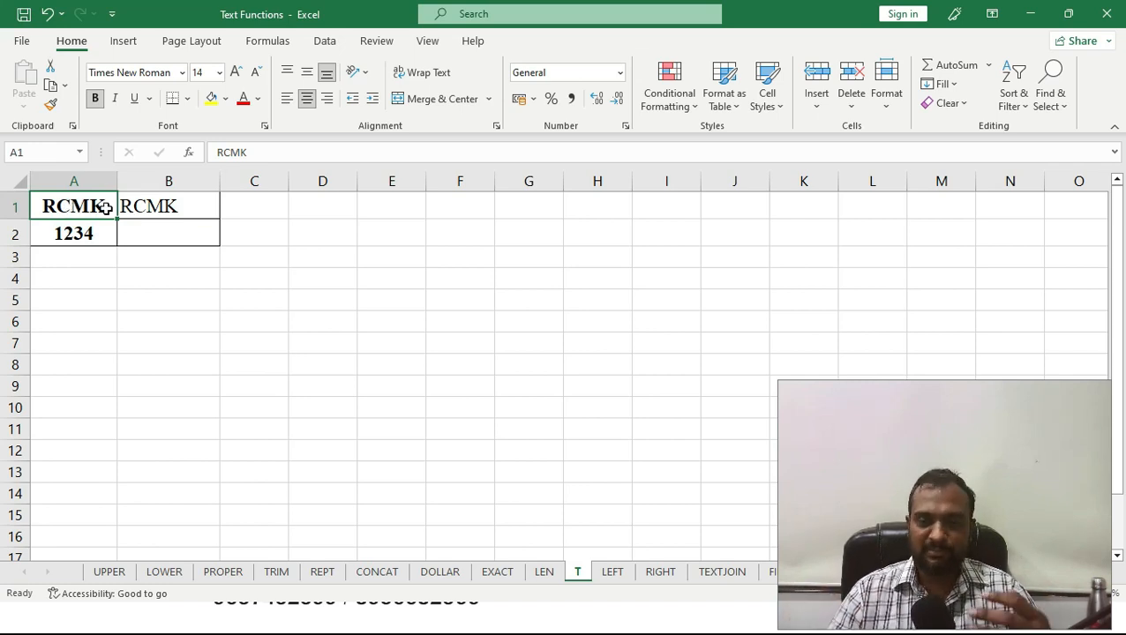
pyautogui.click(174, 213)
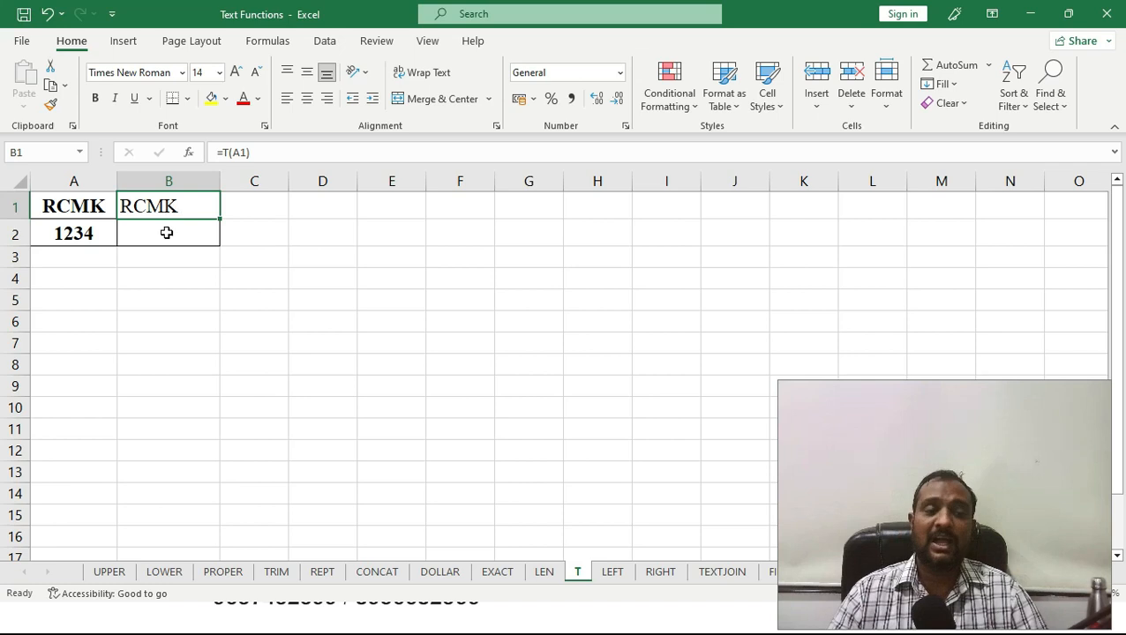
# - Enter =T(A2) in B2 to test the T function on a number, and review the formulas in B2 and B1
pyautogui.doubleClick(172, 237)
pyautogui.write('=')
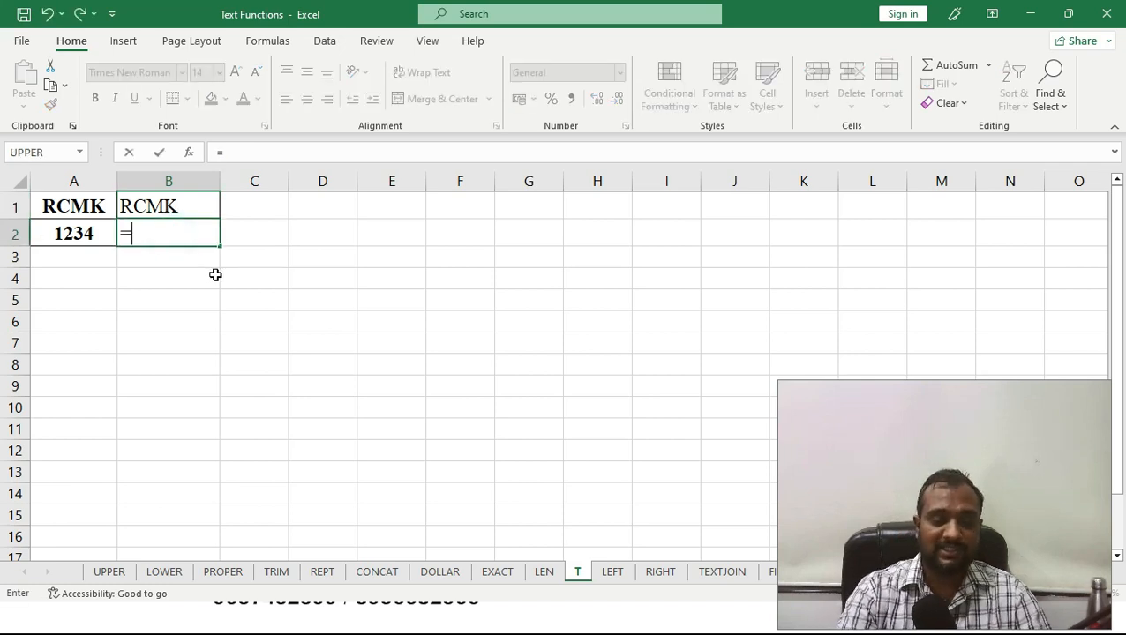
pyautogui.write('t(')
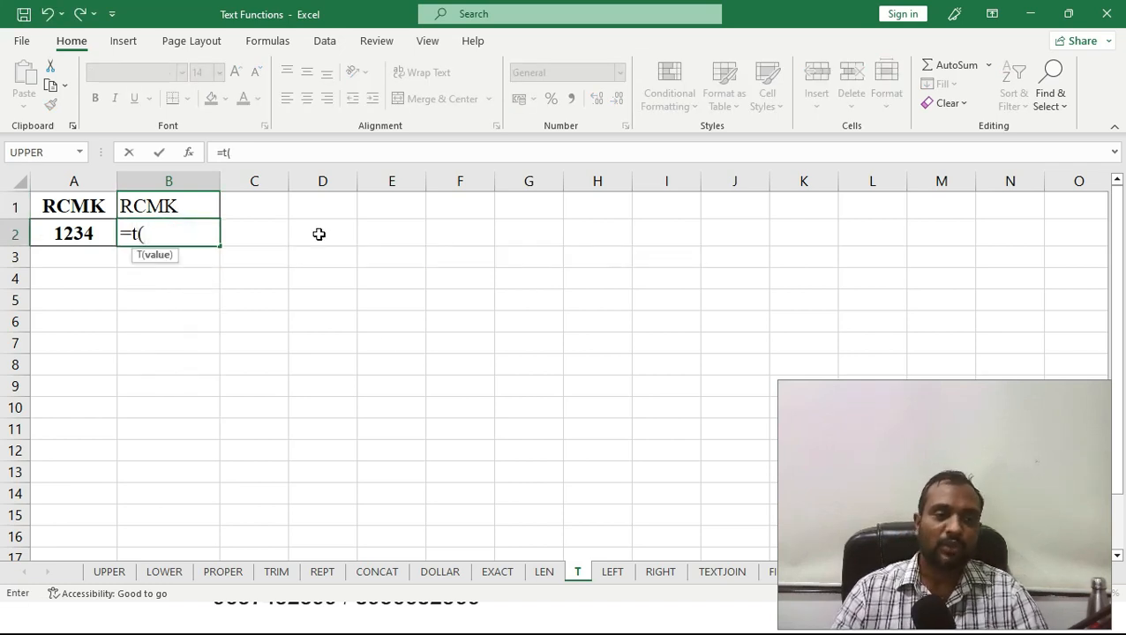
pyautogui.click(62, 232)
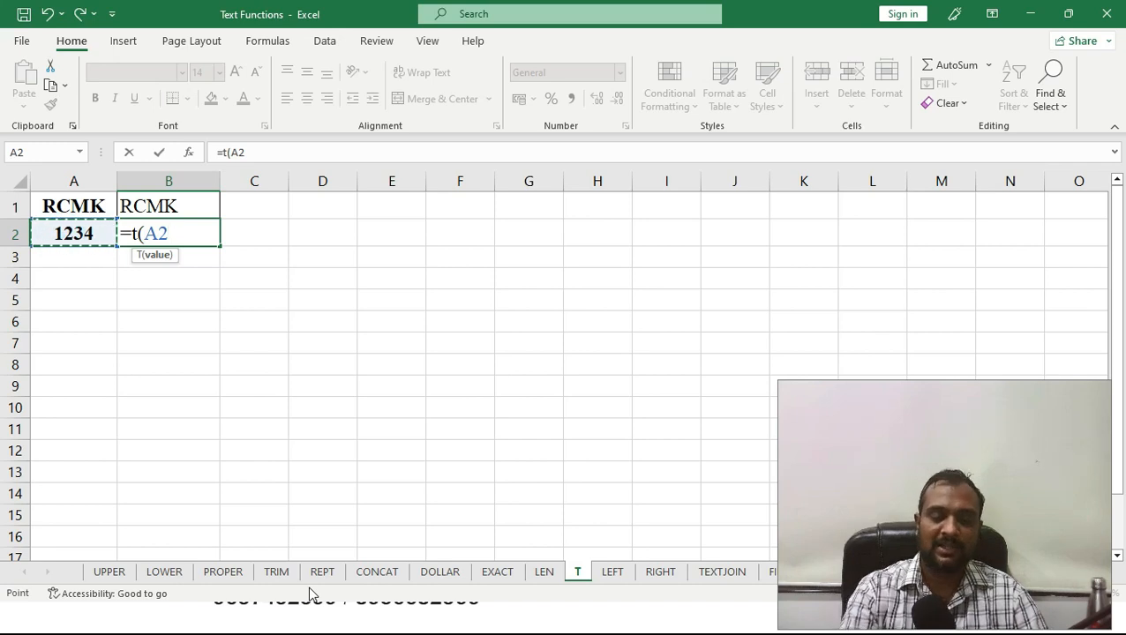
pyautogui.write(')')
pyautogui.press('Return')
pyautogui.press('Up')
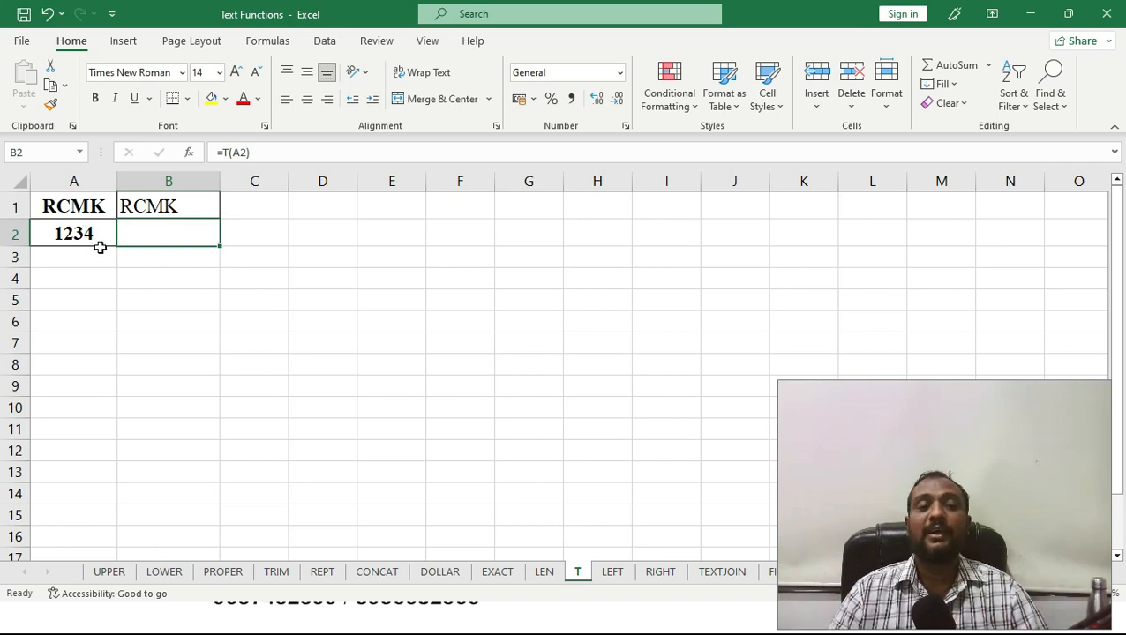
pyautogui.doubleClick(135, 234)
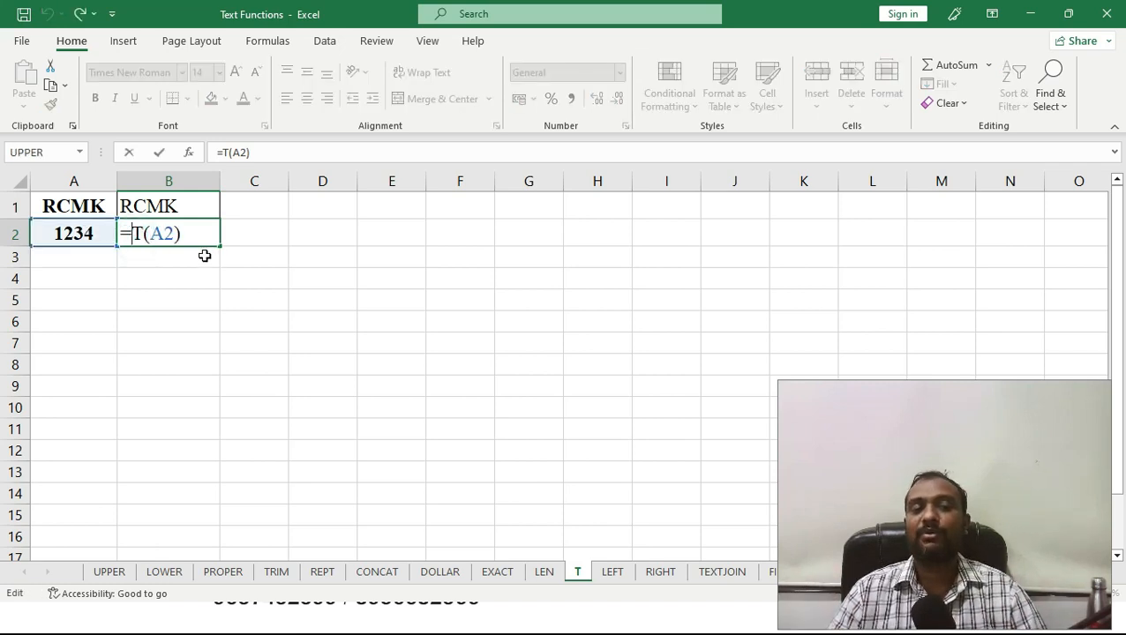
pyautogui.press('Return')
pyautogui.press('Up')
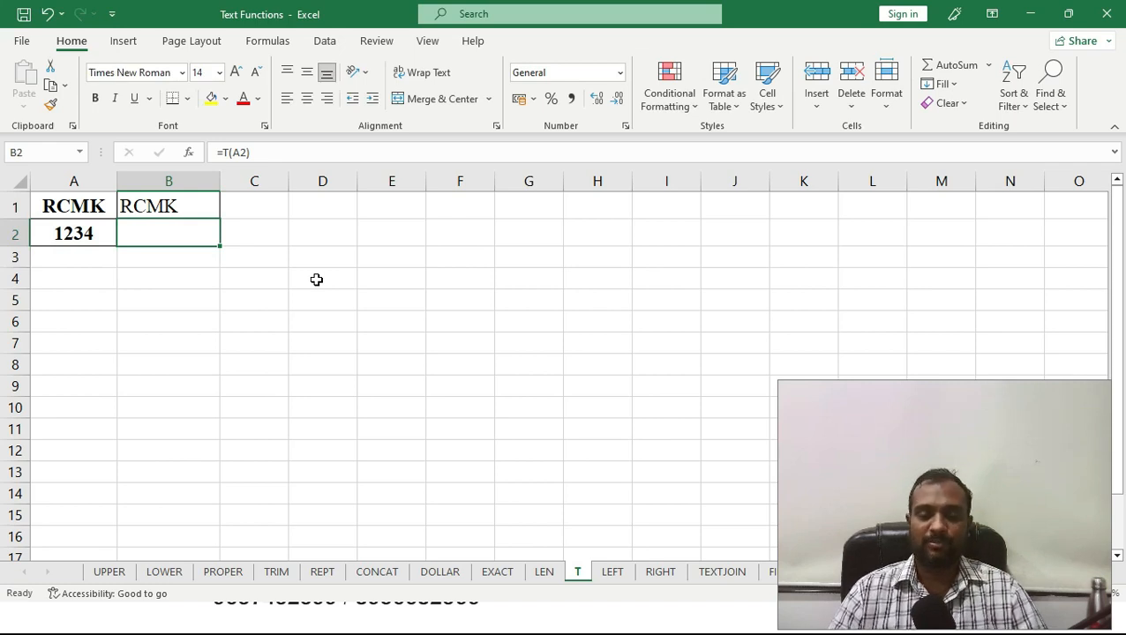
pyautogui.click(188, 205)
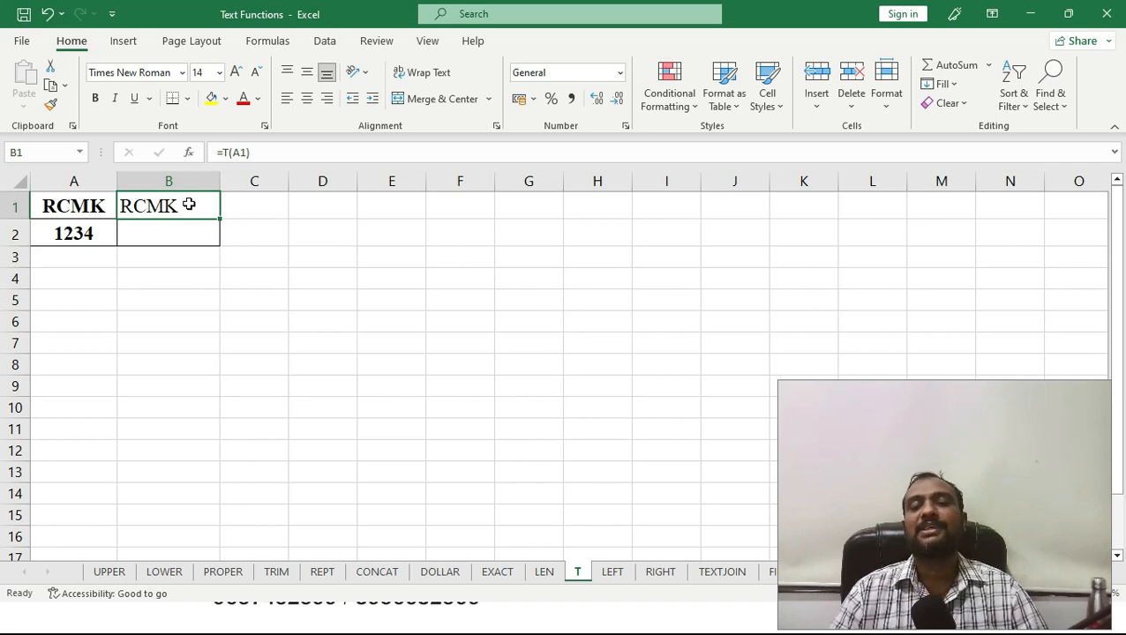
# - Switch to the presentation, browse past the T slide to the DOLLAR slide, and finish on the closing Thank You slide
pyautogui.hotkey('alt', 'Tab')
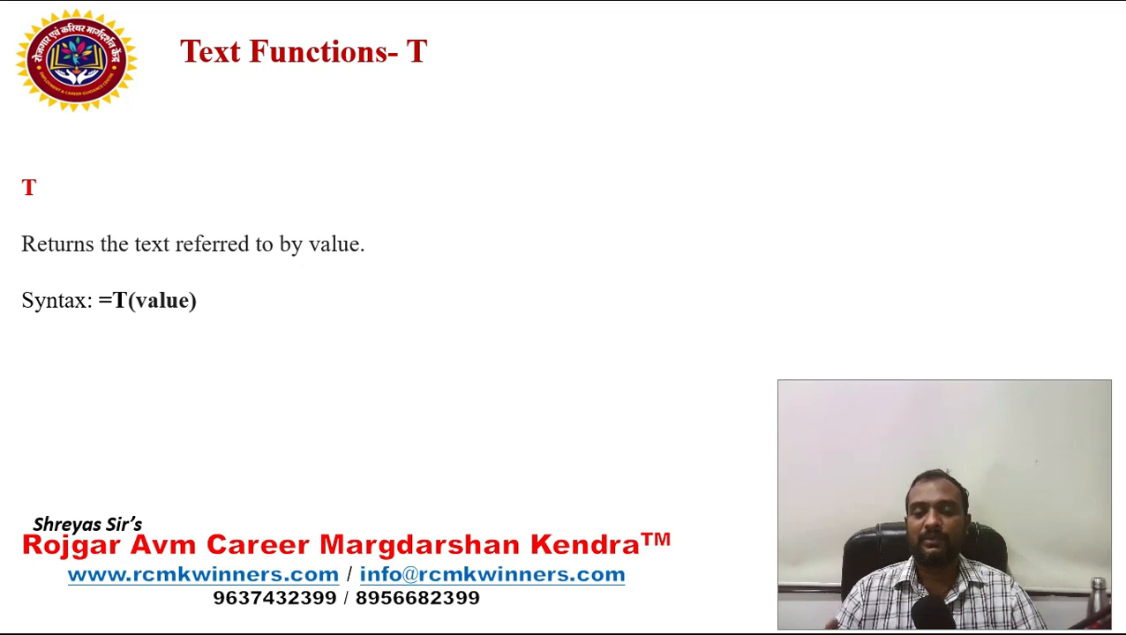
pyautogui.press('Right')
pyautogui.press('Right')
pyautogui.press('Right')
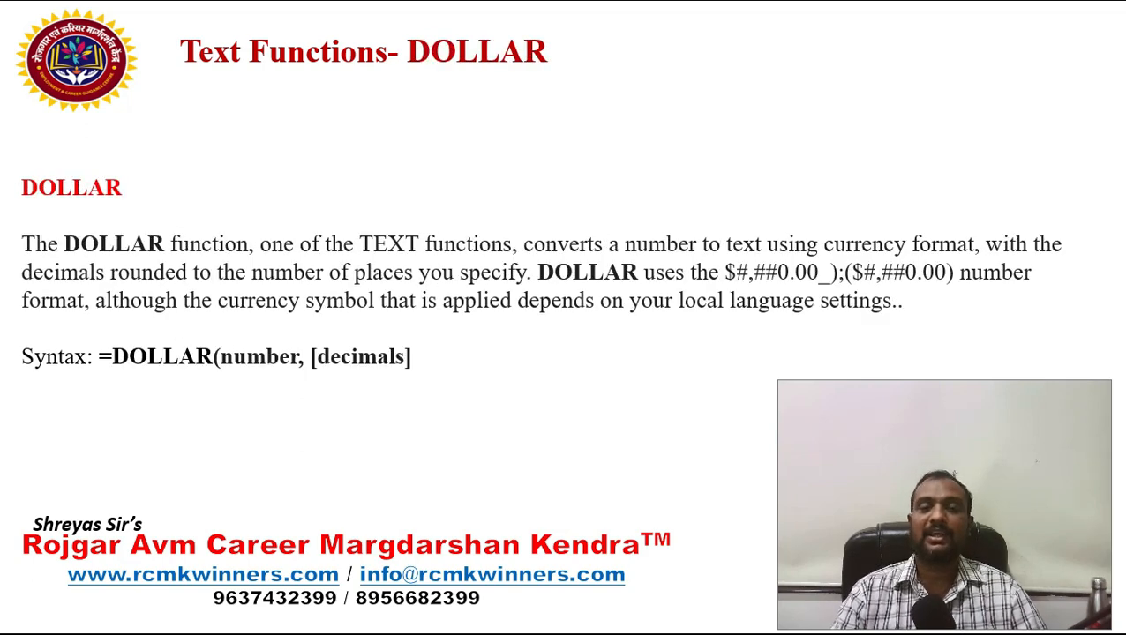
pyautogui.press('Left')
pyautogui.press('Left')
pyautogui.press('End')
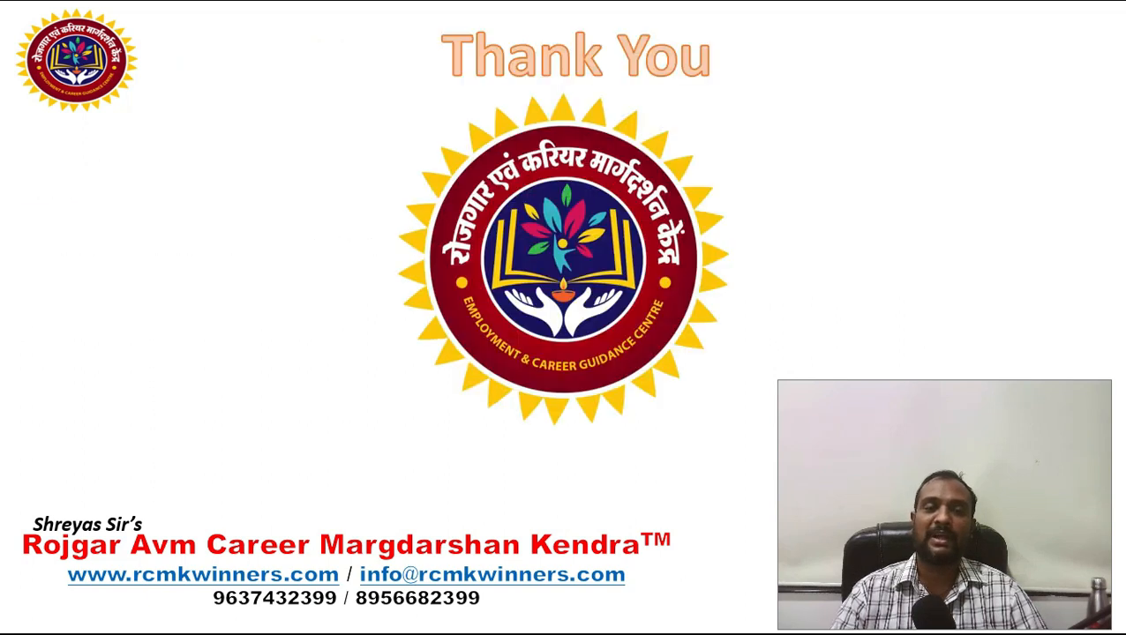